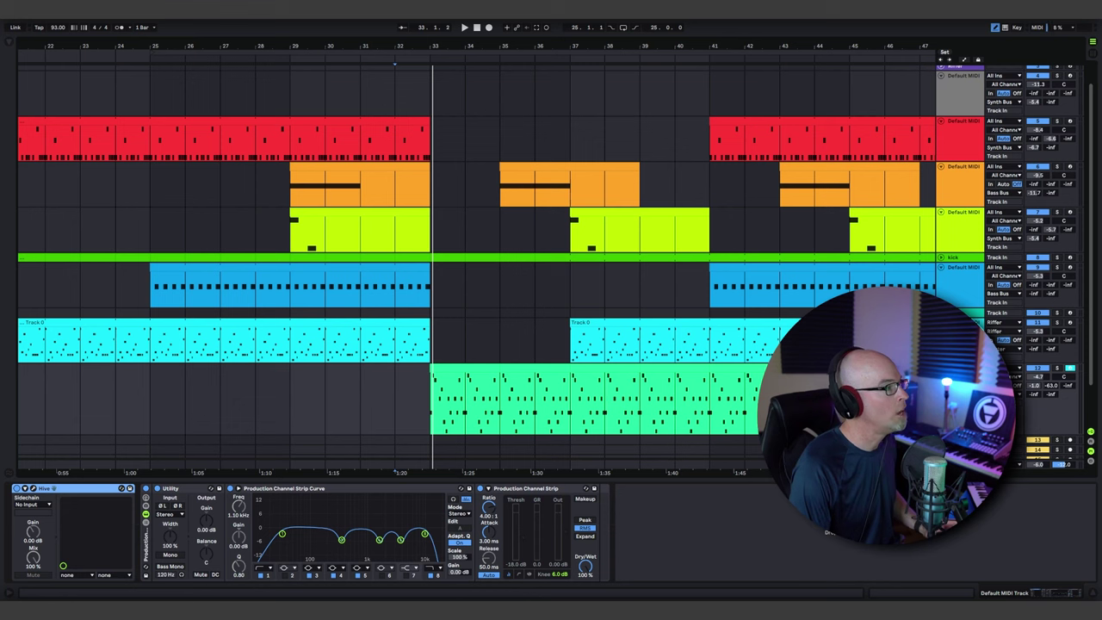
Step: Play the arrangement from bar 27 to hear the transition into the section starting at bar 33
left_click_drag(612, 46, 502, 41)
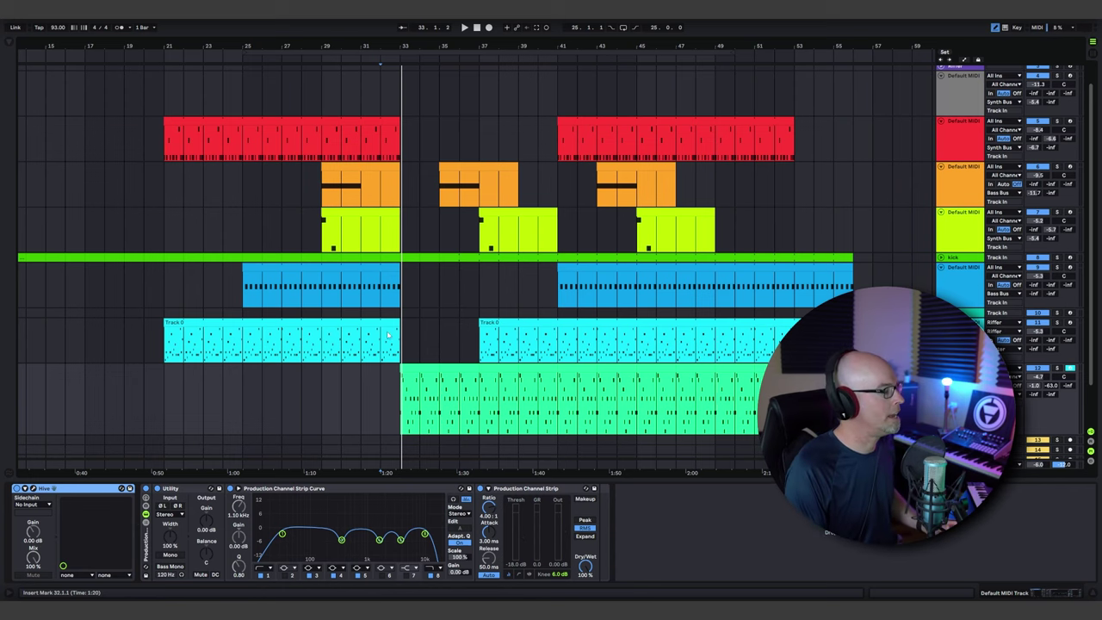
scroll(388, 334, "down", 2)
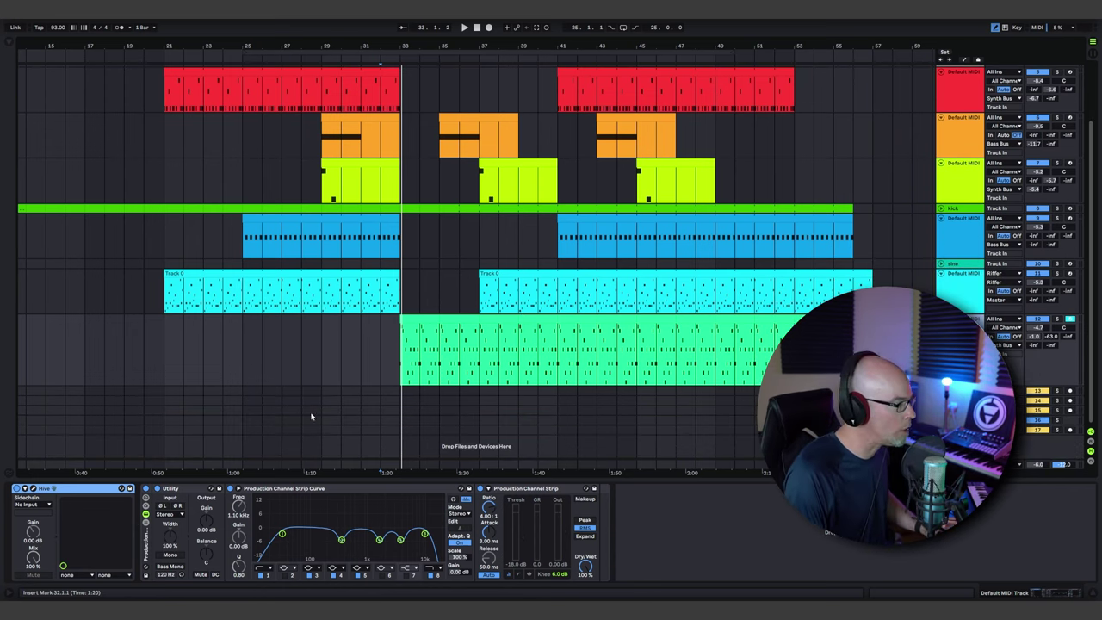
left_click(281, 390)
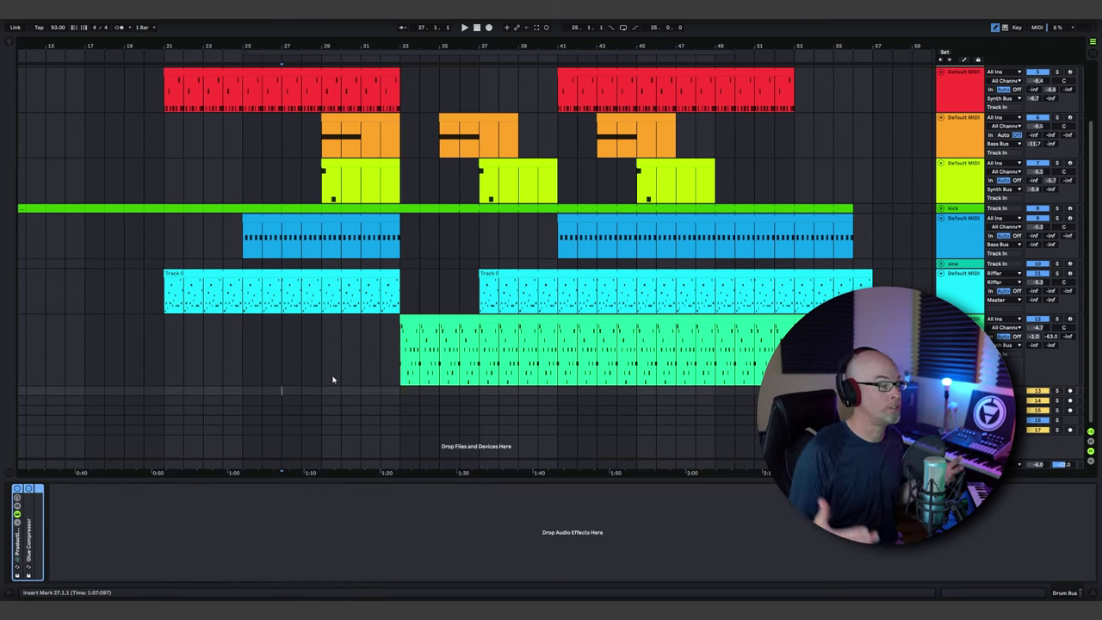
key("space")
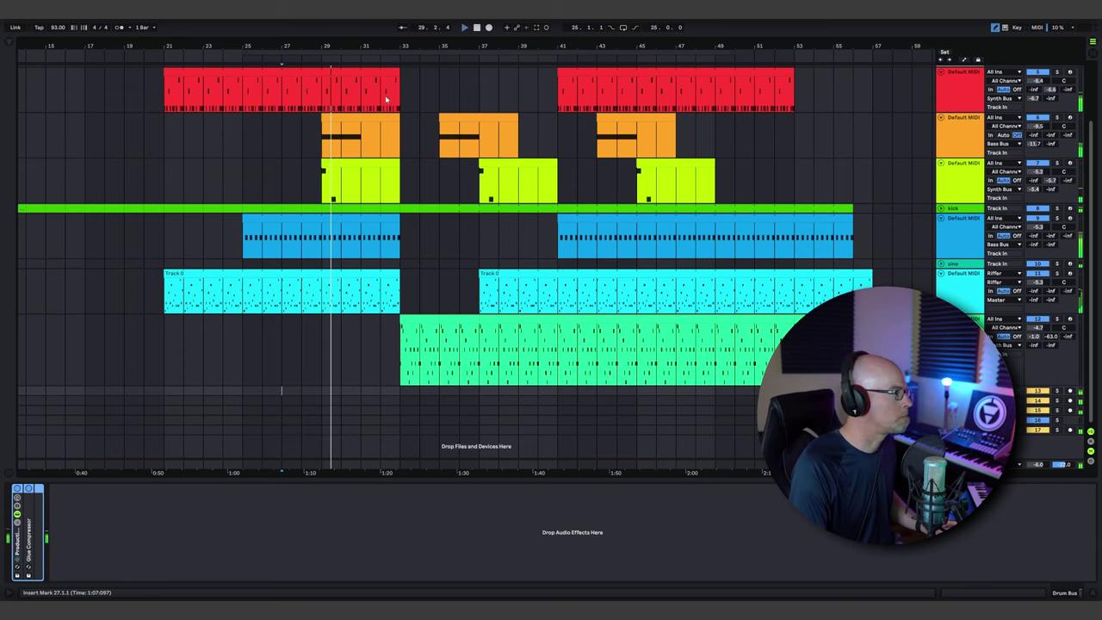
left_click_drag(372, 45, 375, 103)
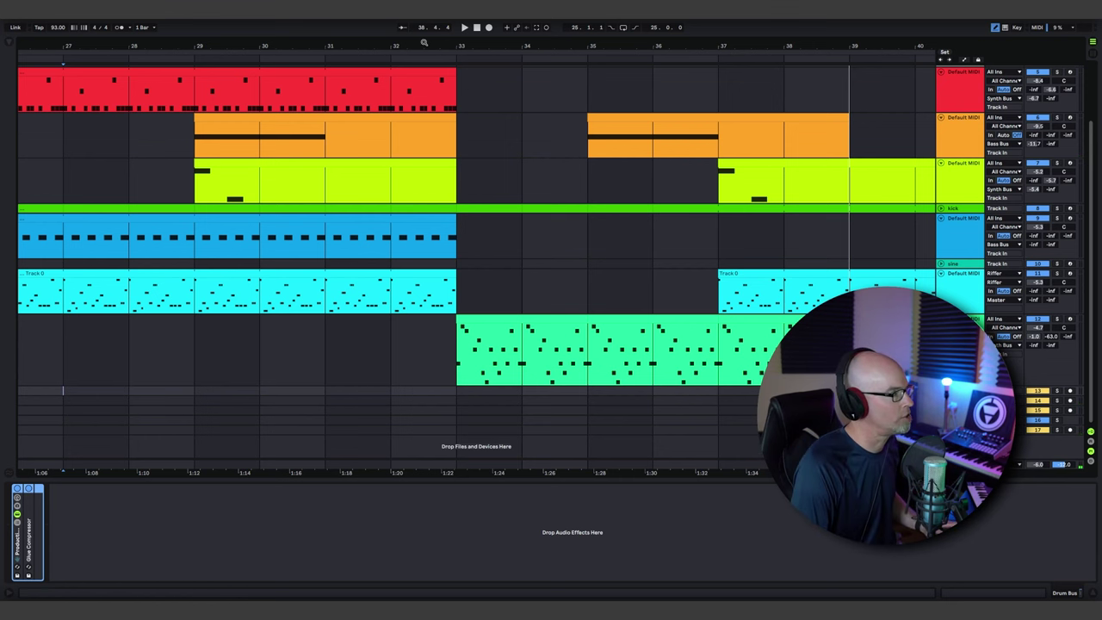
left_click_drag(424, 44, 465, 10)
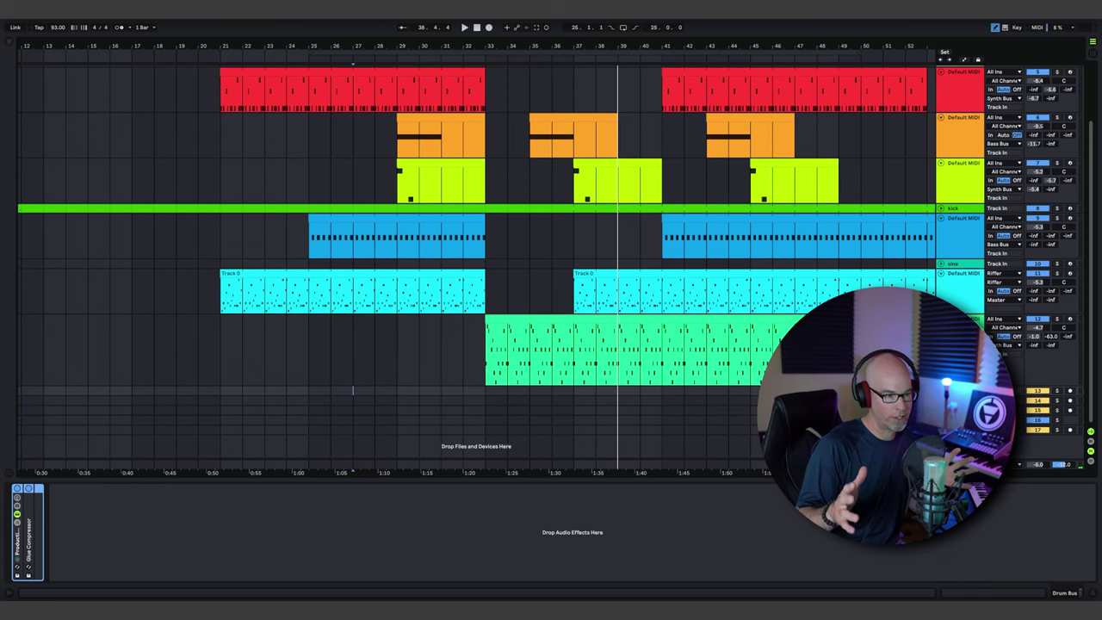
Step: Add a new MIDI track and five audio tracks below the green synth track
left_click(962, 319)
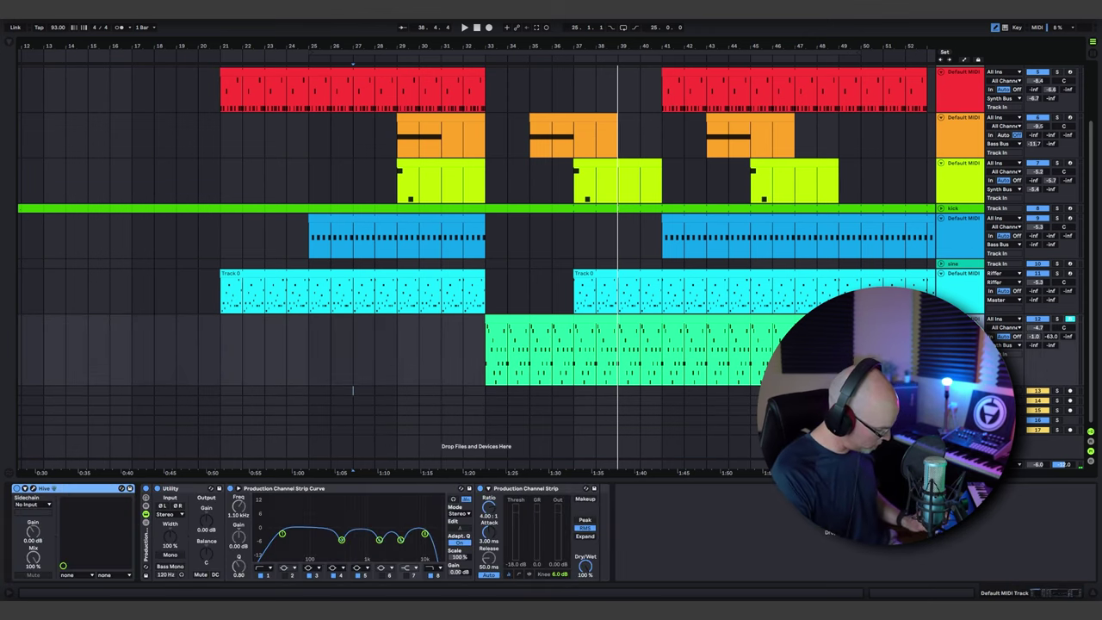
key("ctrl+shift+t")
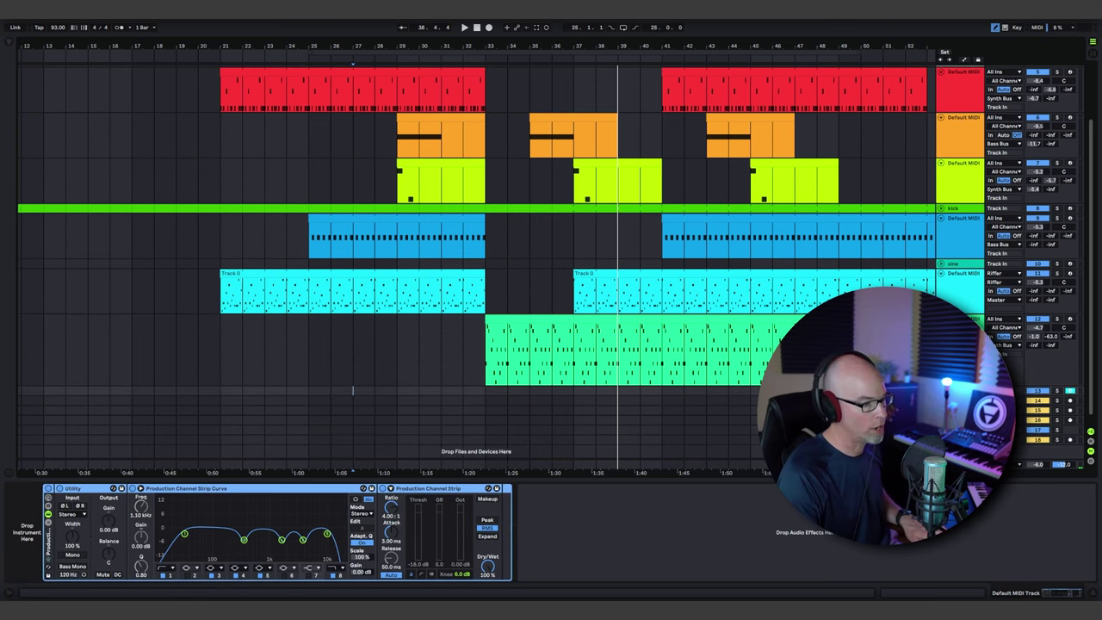
key("ctrl+t")
key("ctrl+t")
key("ctrl+t")
key("ctrl+t")
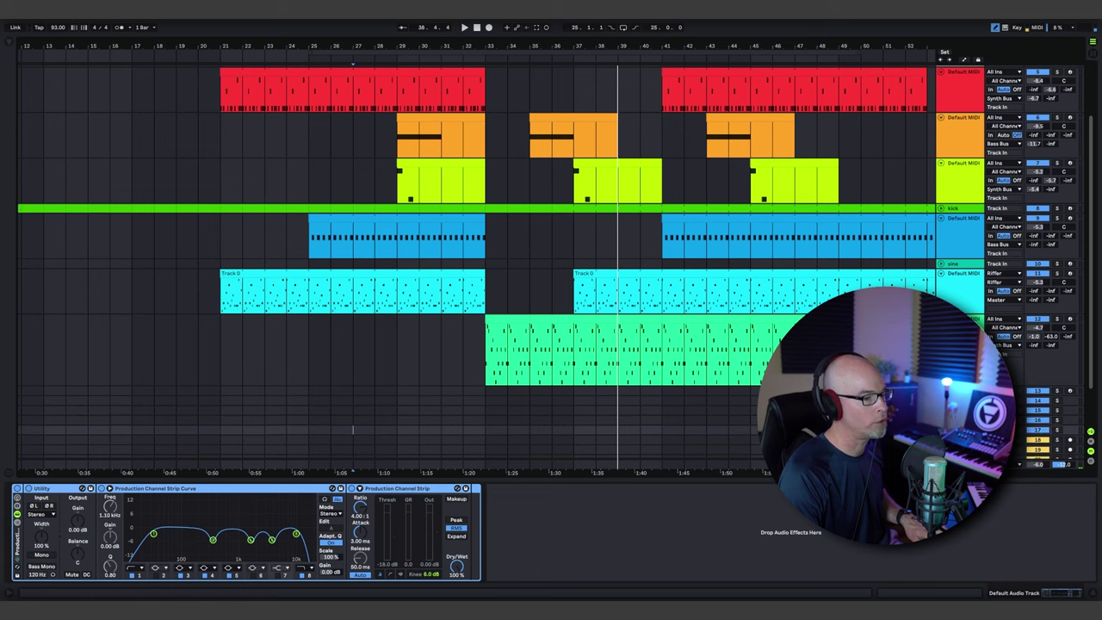
Step: Unfold the new MIDI track and the first new audio track below it
left_click(353, 439)
scroll(354, 439, "down", 1)
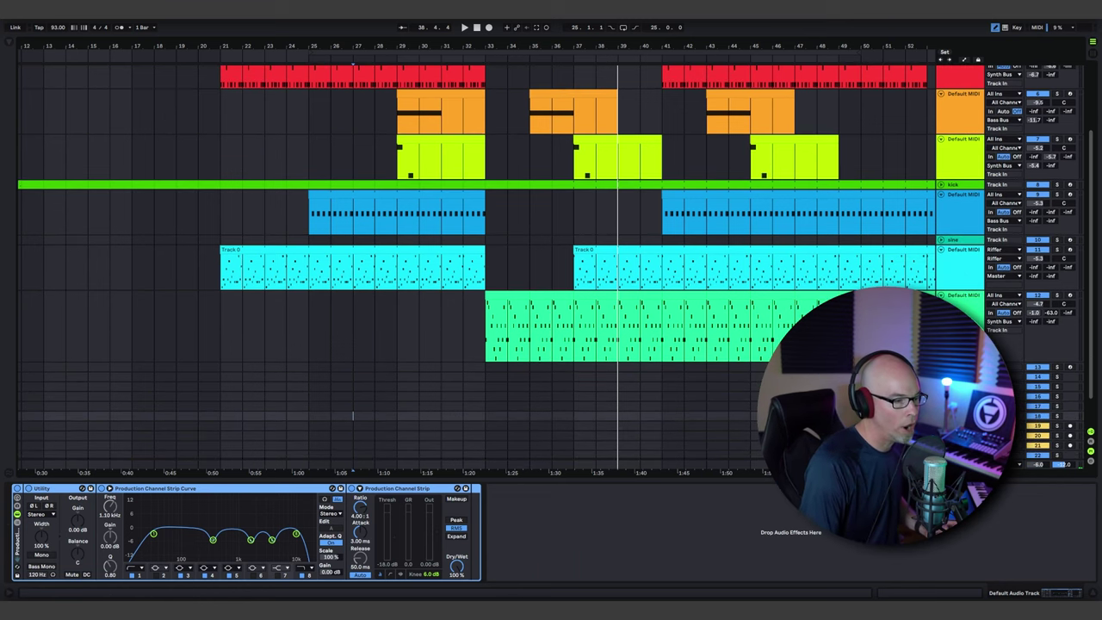
scroll(947, 281, "down", 3)
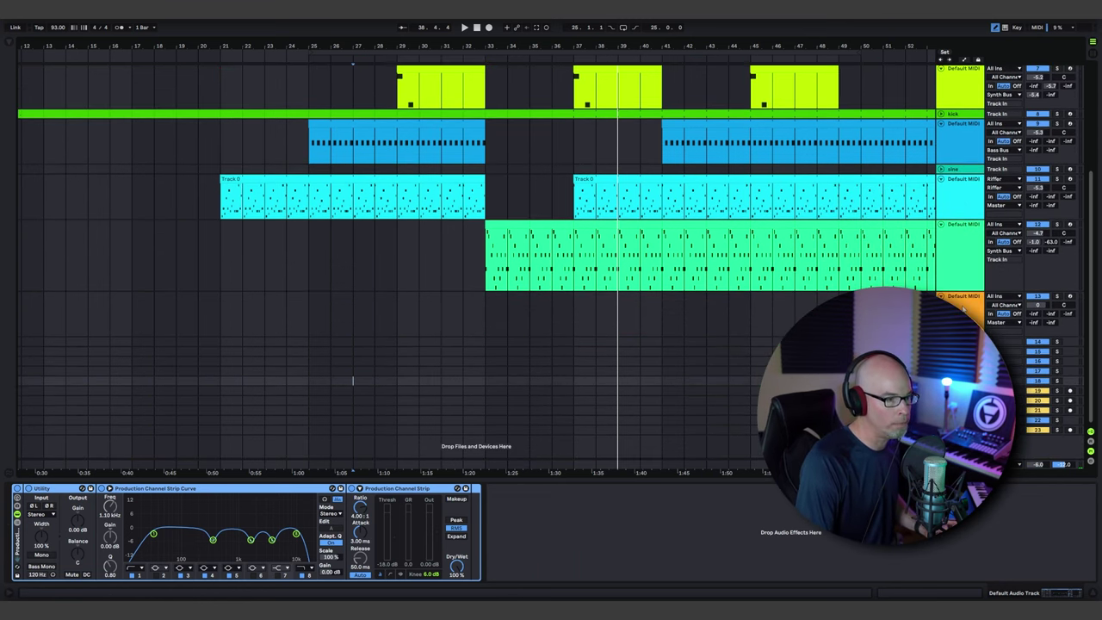
left_click(965, 306)
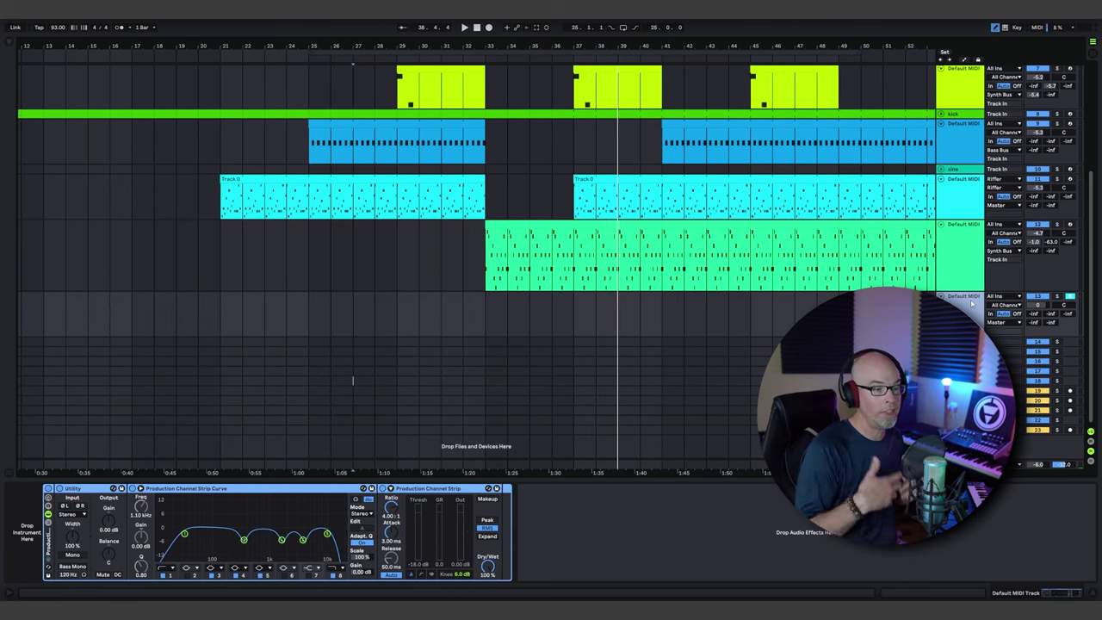
left_click(963, 342)
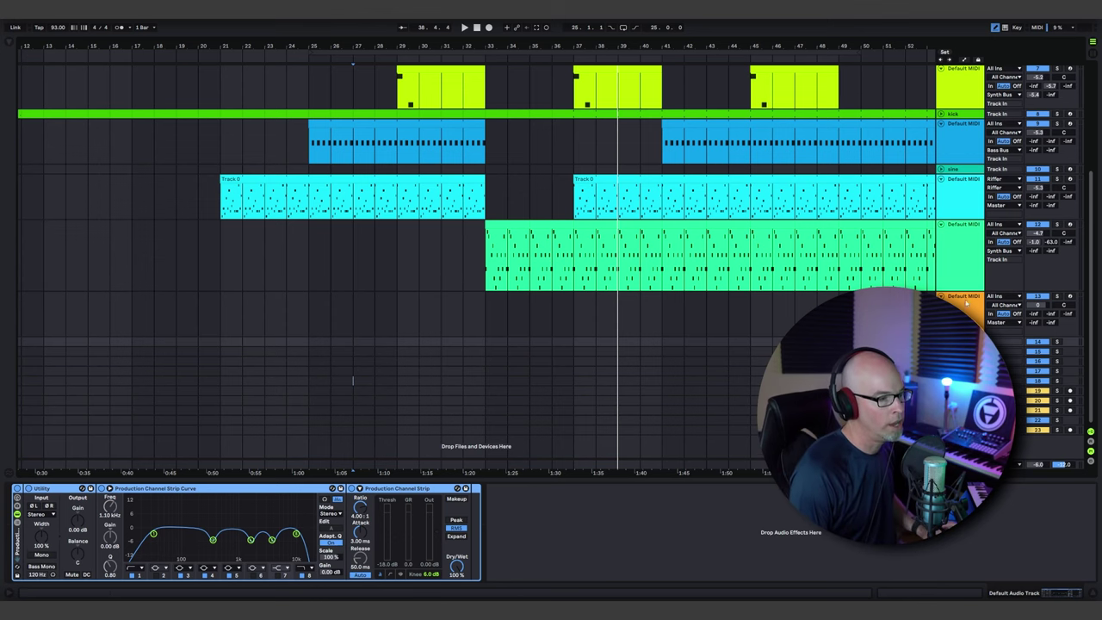
left_click(942, 342)
left_click(942, 342)
left_click(941, 342)
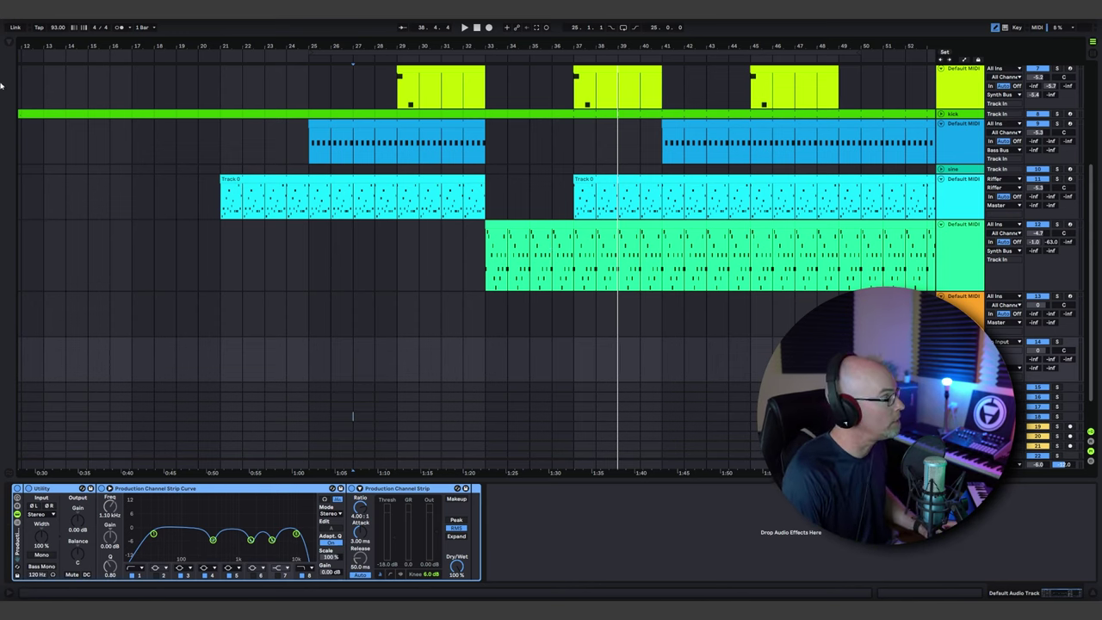
Step: Place the London City Construction Sounds 2 recording from the Samples folder at bar 29 on the first new audio track
left_click(10, 45)
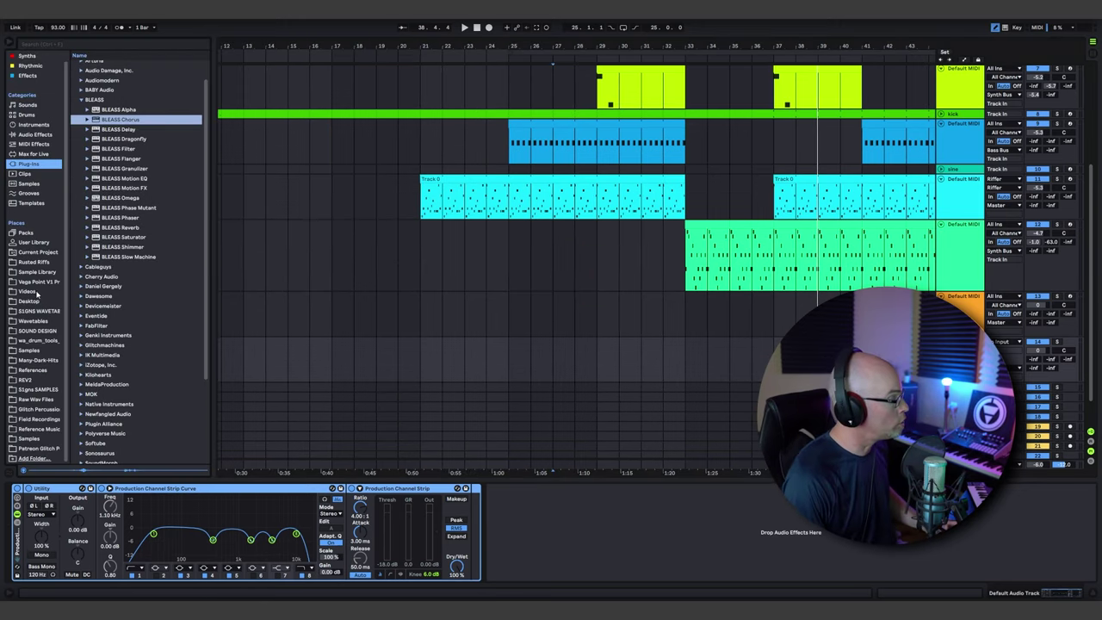
left_click(29, 440)
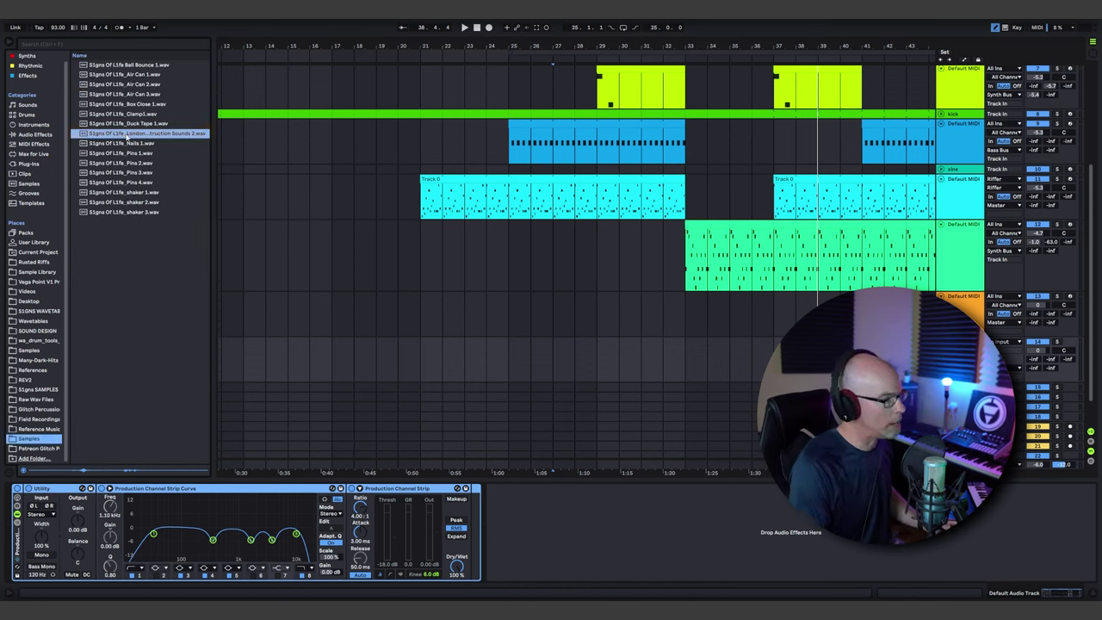
left_click_drag(127, 135, 601, 361)
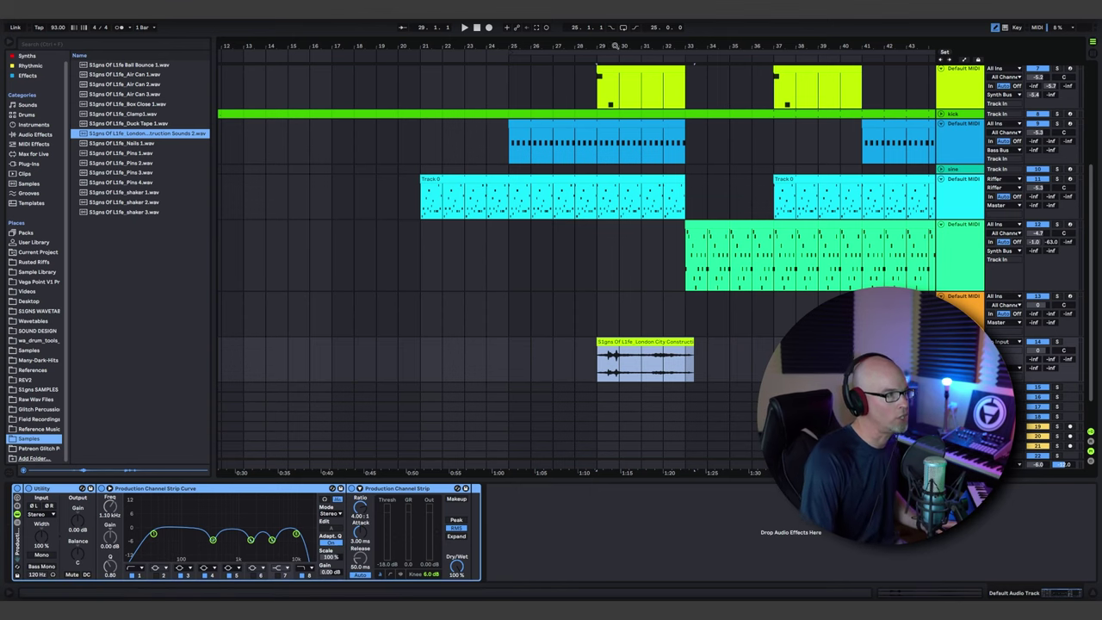
Step: Solo the construction sample's track and play the clip from bar 29
left_click_drag(615, 46, 551, 46)
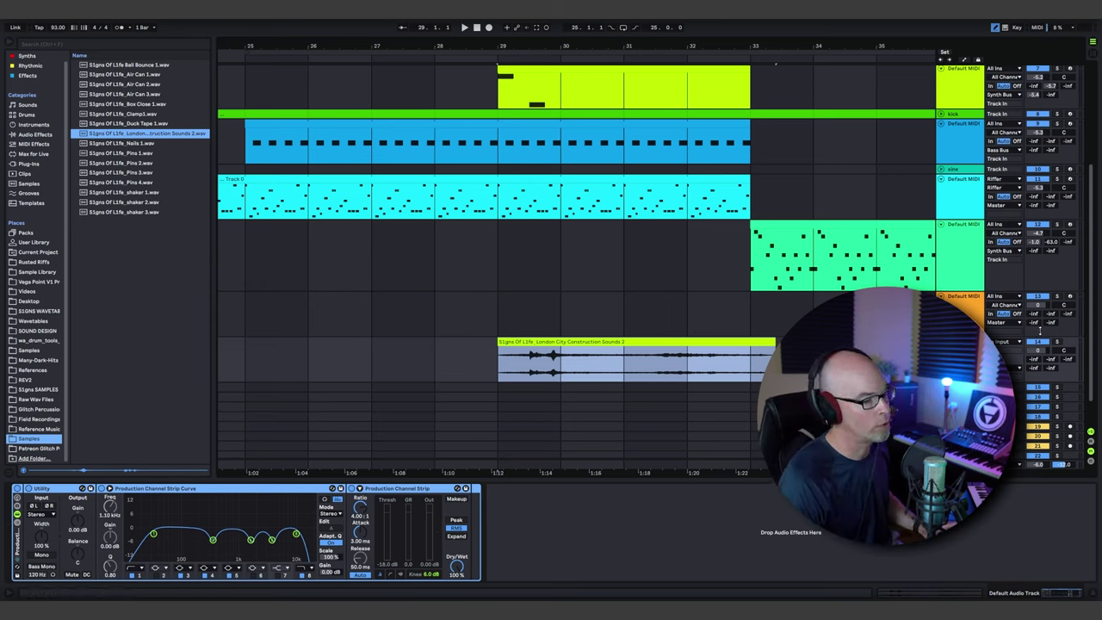
left_click(1058, 342)
left_click(505, 368)
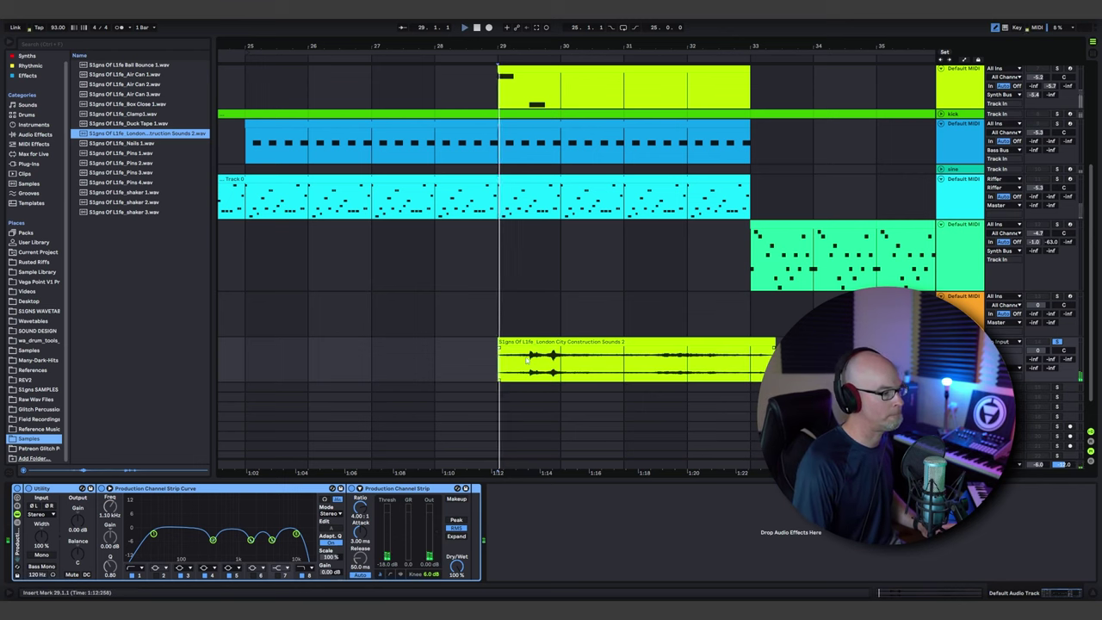
key("space")
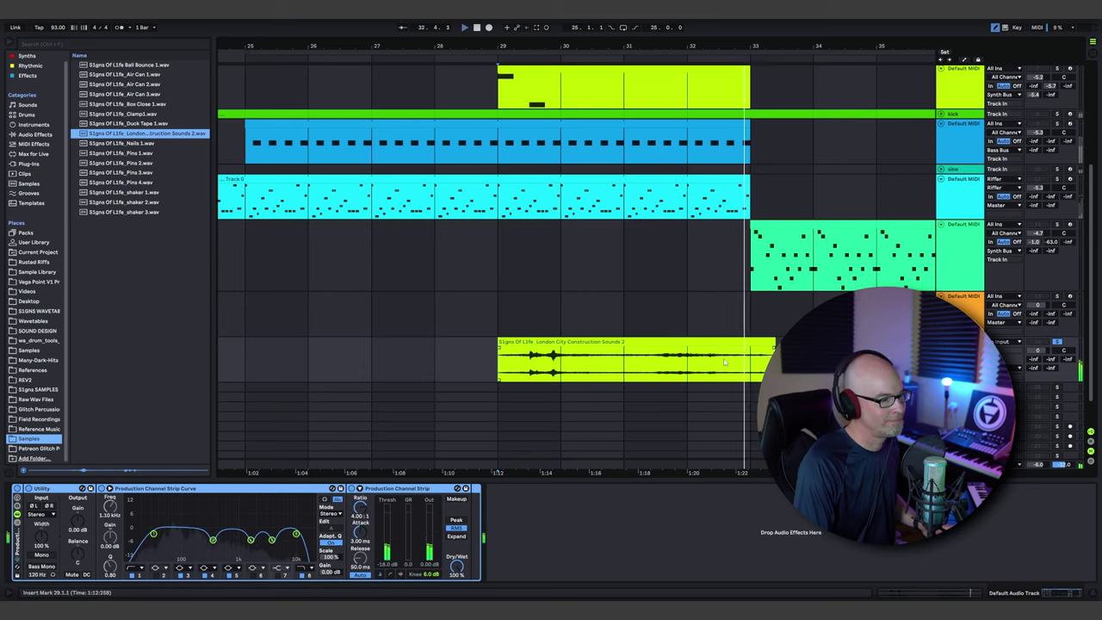
key("space")
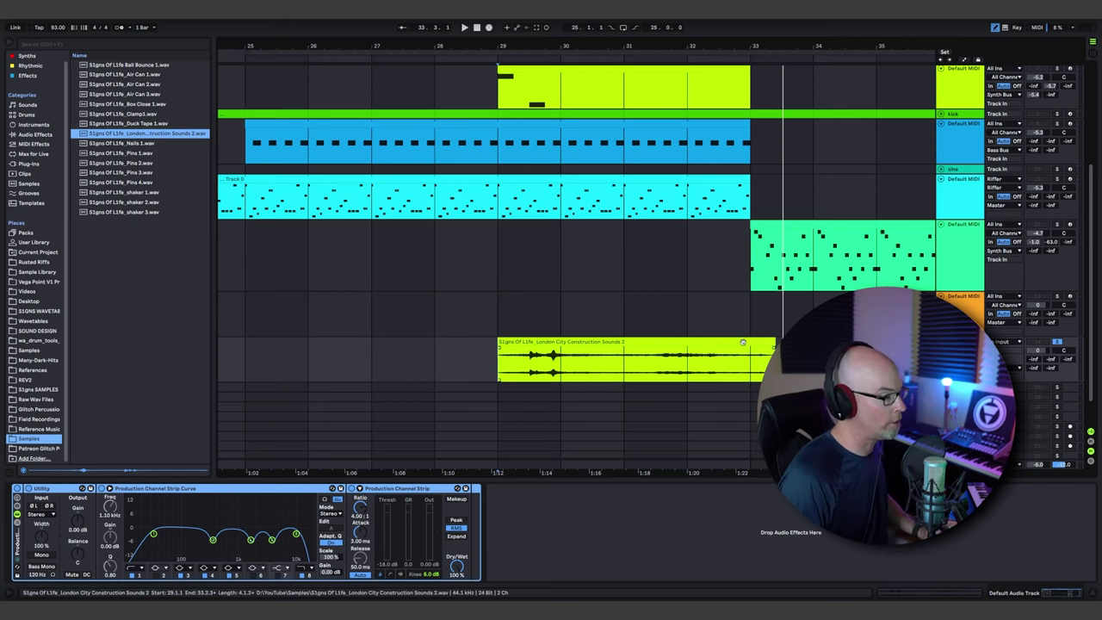
Step: Make the sample's track taller and trim the construction clip to run from bar 31 to bar 33
left_click_drag(961, 382, 960, 426)
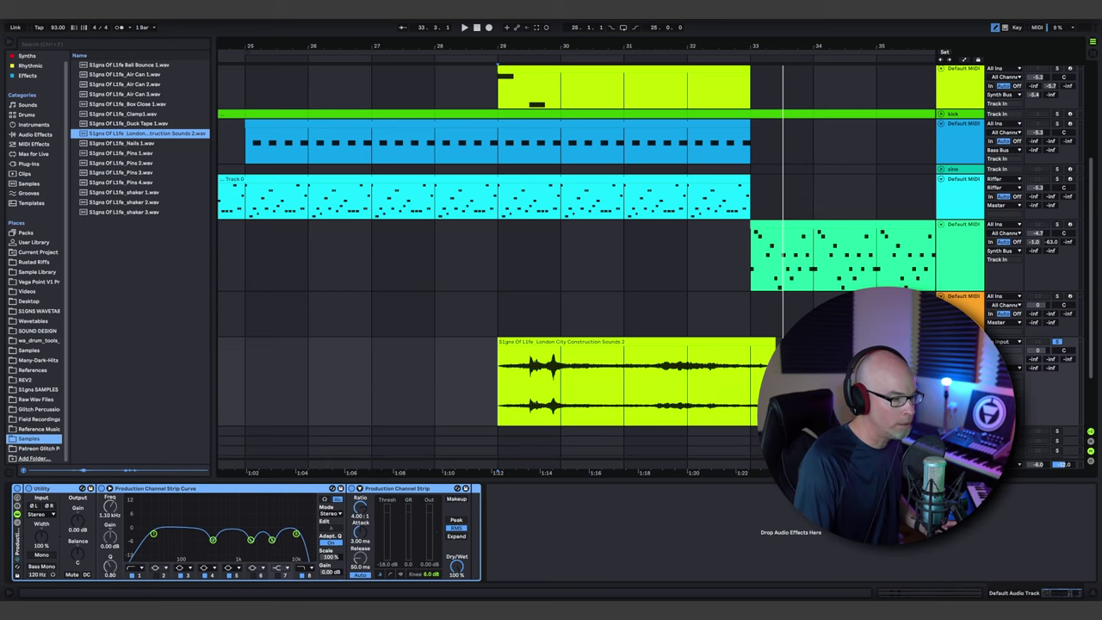
mouse_move(752, 346)
left_mouse_down()
mouse_move(726, 348)
mouse_move(751, 346)
left_mouse_up()
mouse_move(765, 40)
left_mouse_down()
mouse_move(765, 74)
mouse_move(749, 29)
left_mouse_up()
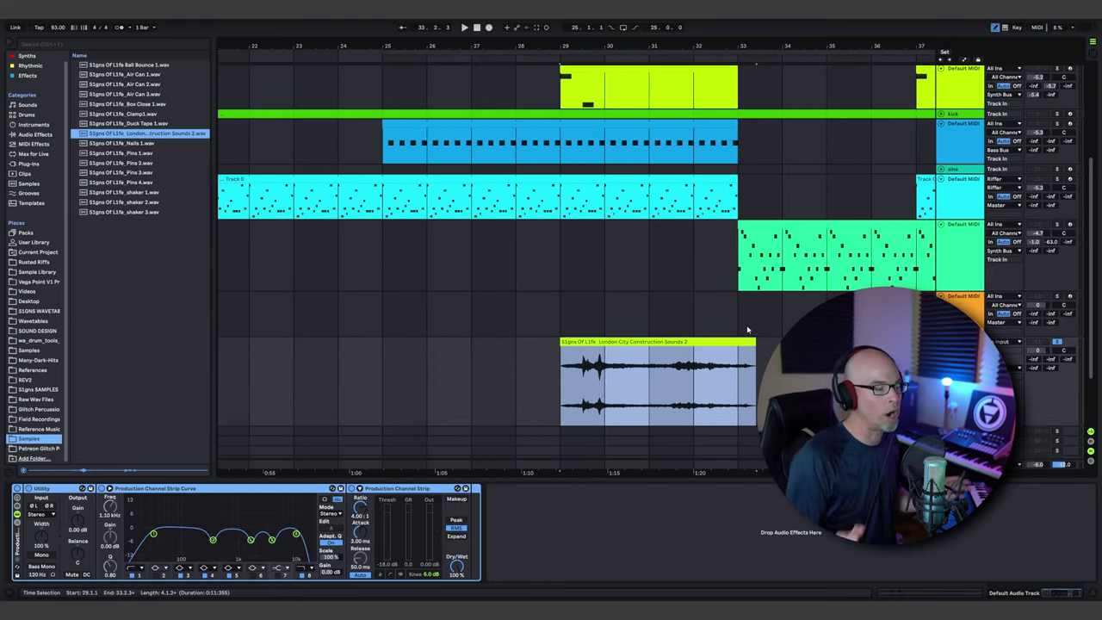
left_click(692, 344)
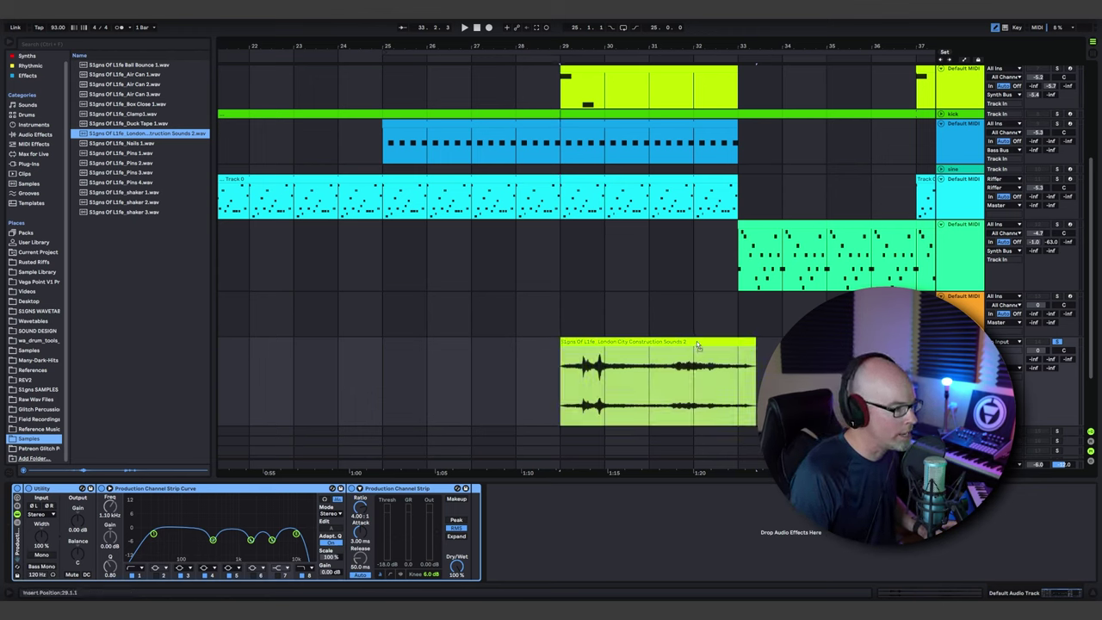
left_click_drag(561, 344, 644, 342)
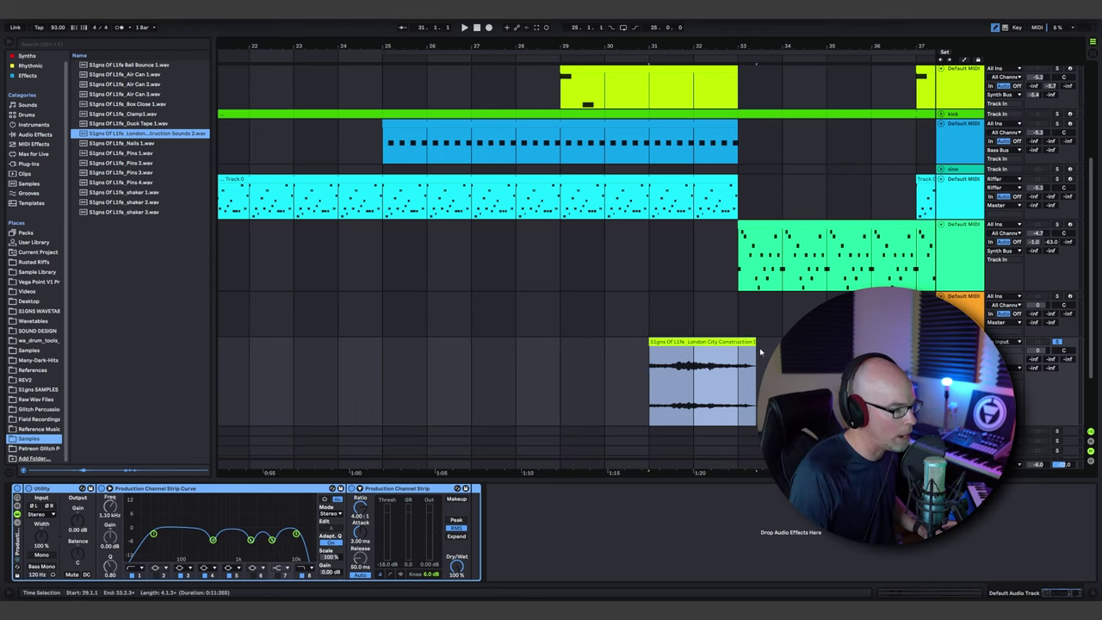
left_click_drag(756, 344, 738, 344)
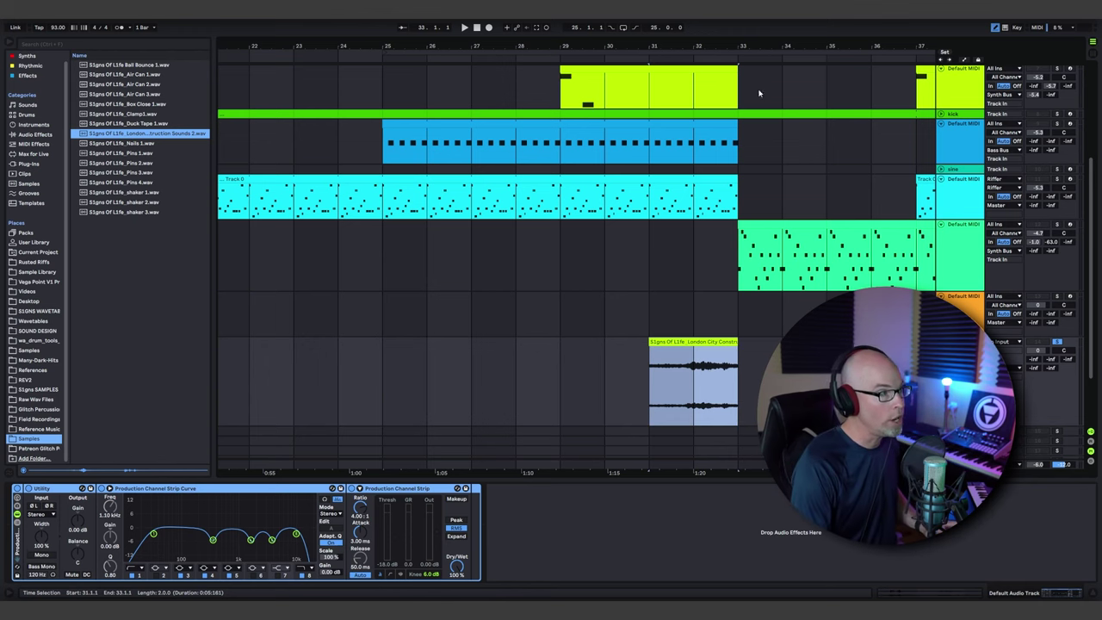
Step: Slide the recording later inside the trimmed clip so its louder swell falls just before bar 33
left_click_drag(760, 45, 680, 60)
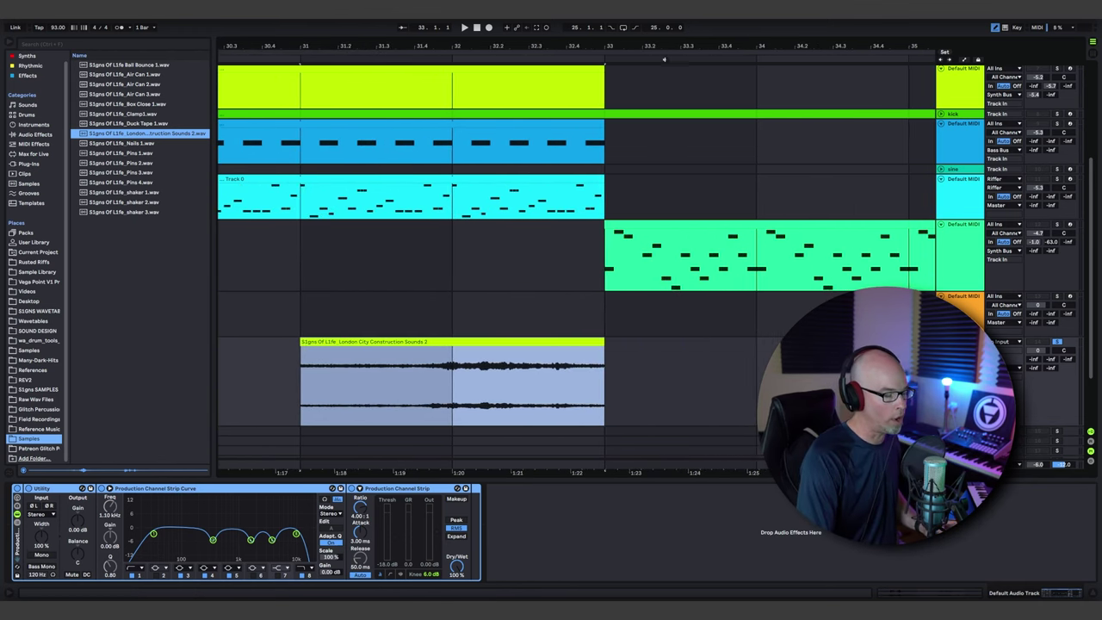
left_click(493, 377)
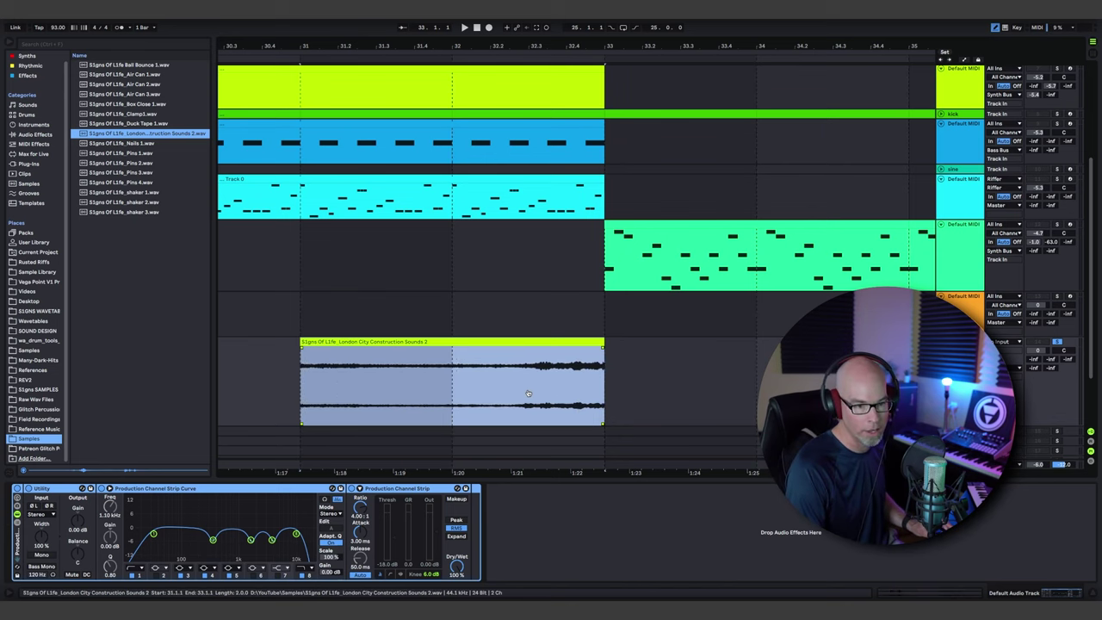
left_click_drag(529, 394, 509, 394)
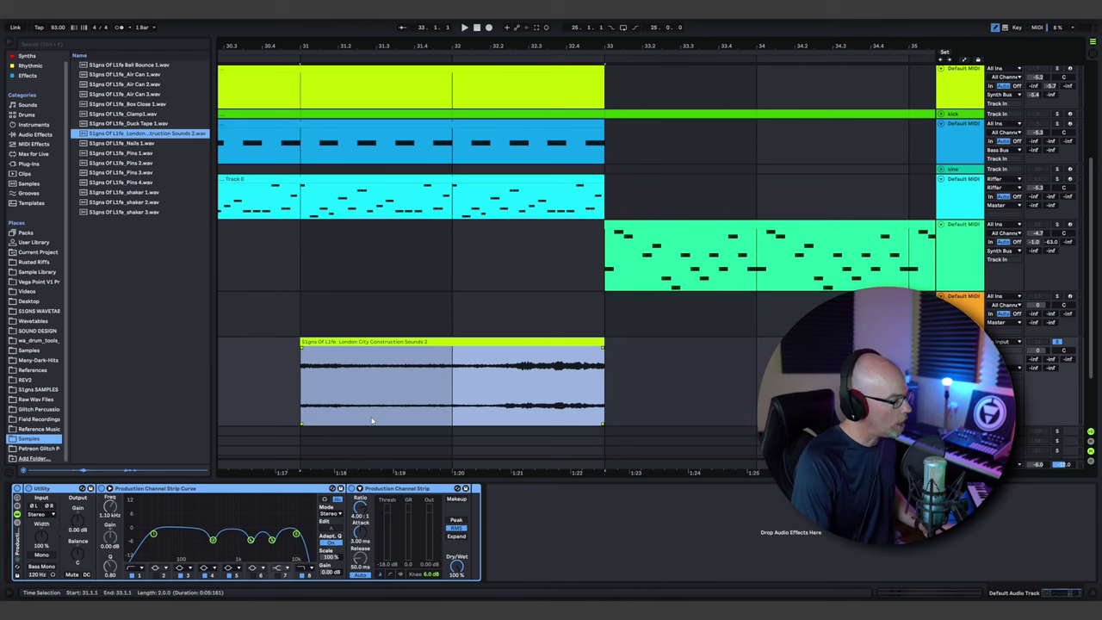
Step: Turn on warping for the construction clip and double its tempo value to 186 BPM
double_click(436, 359)
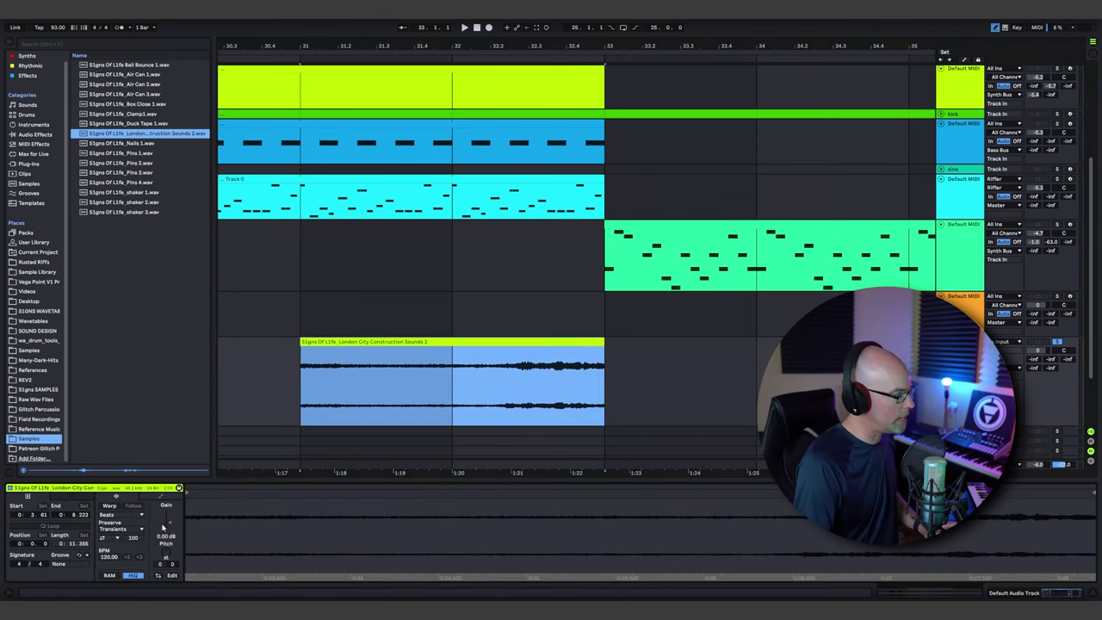
left_click(111, 506)
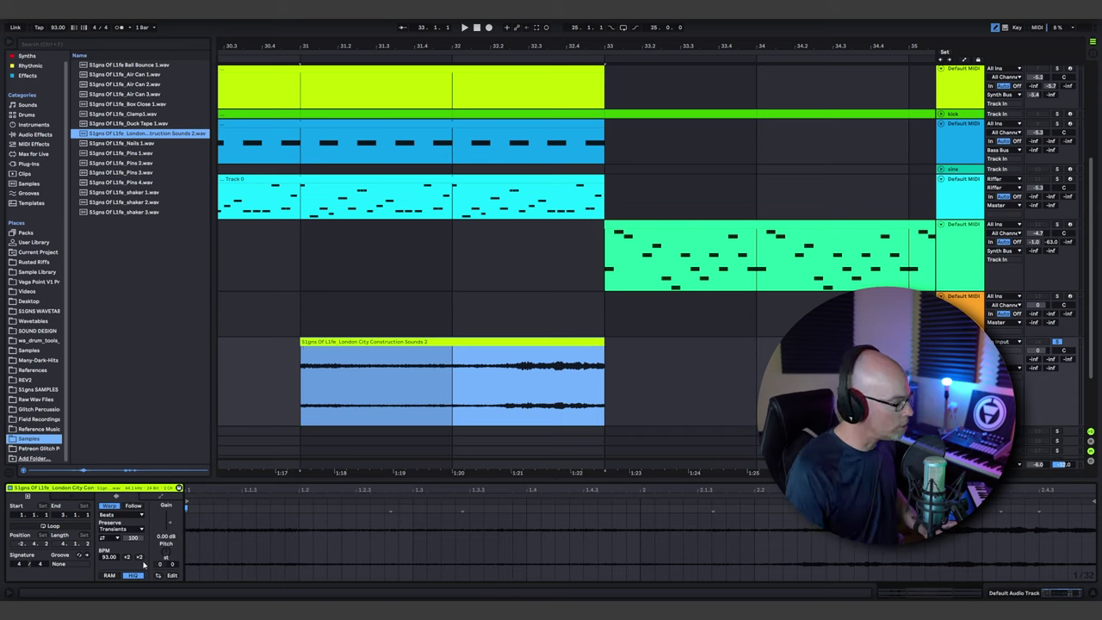
left_click(139, 557)
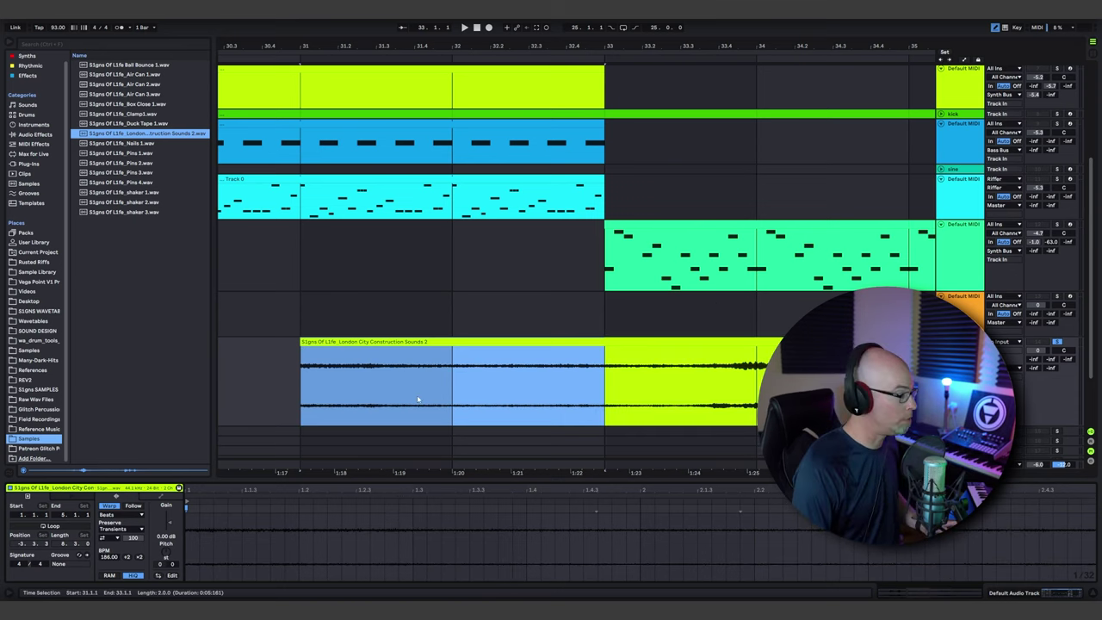
Step: Try Re-Pitch as the construction clip's warp mode, and settle on Complex Pro instead
left_click(128, 515)
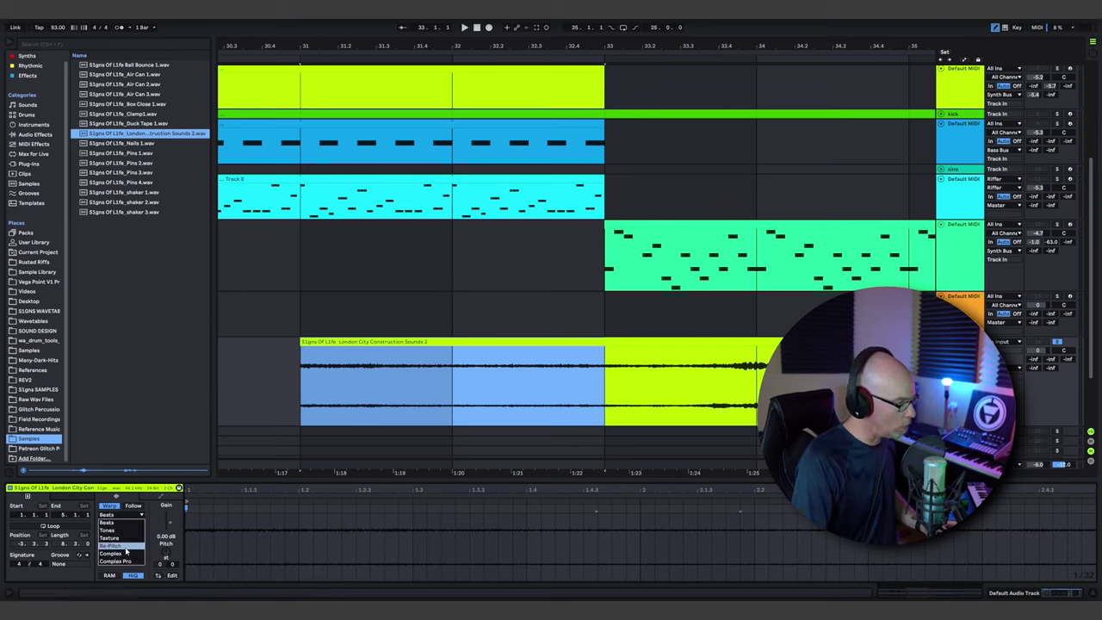
left_click(126, 546)
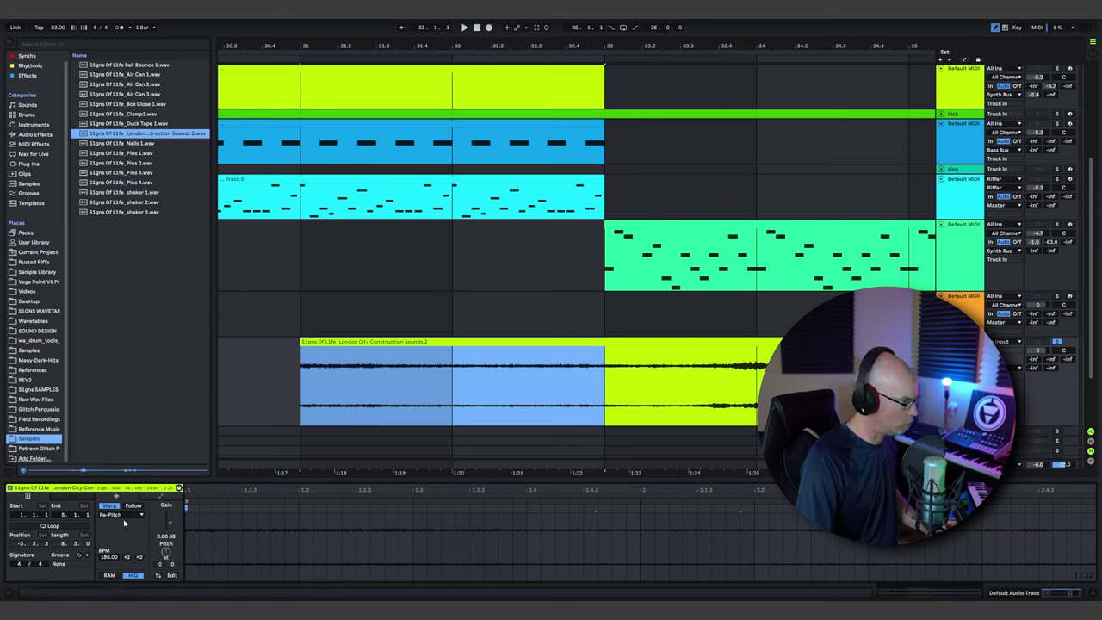
left_click(128, 515)
left_click(125, 565)
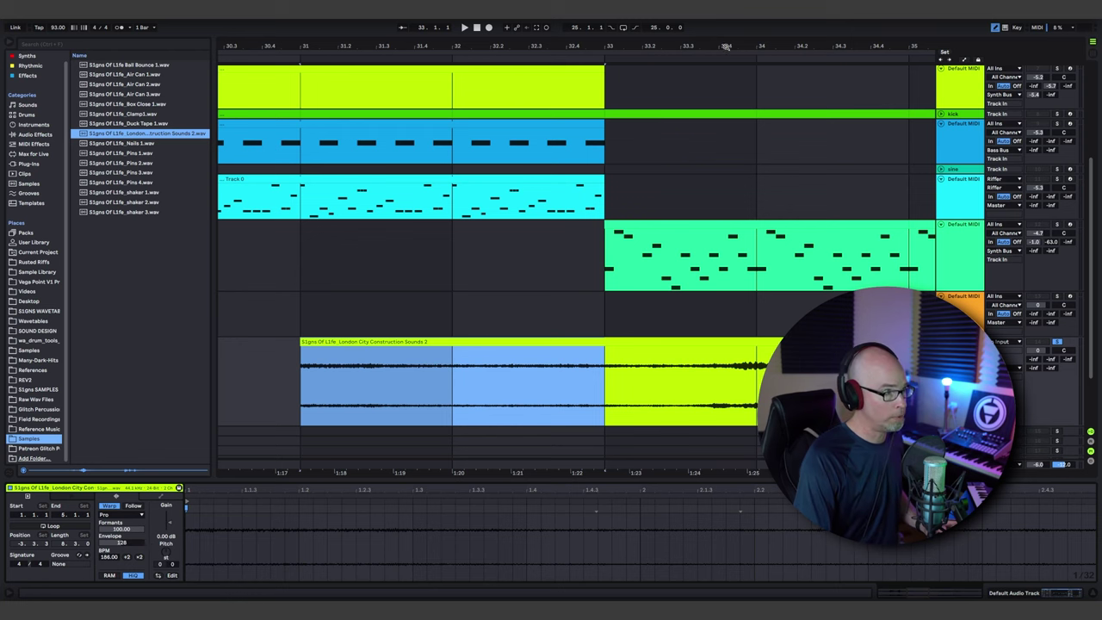
Step: Move the construction clip earlier so it spans bars 29 to 33, and play it from bar 29
left_click_drag(727, 46, 661, 44)
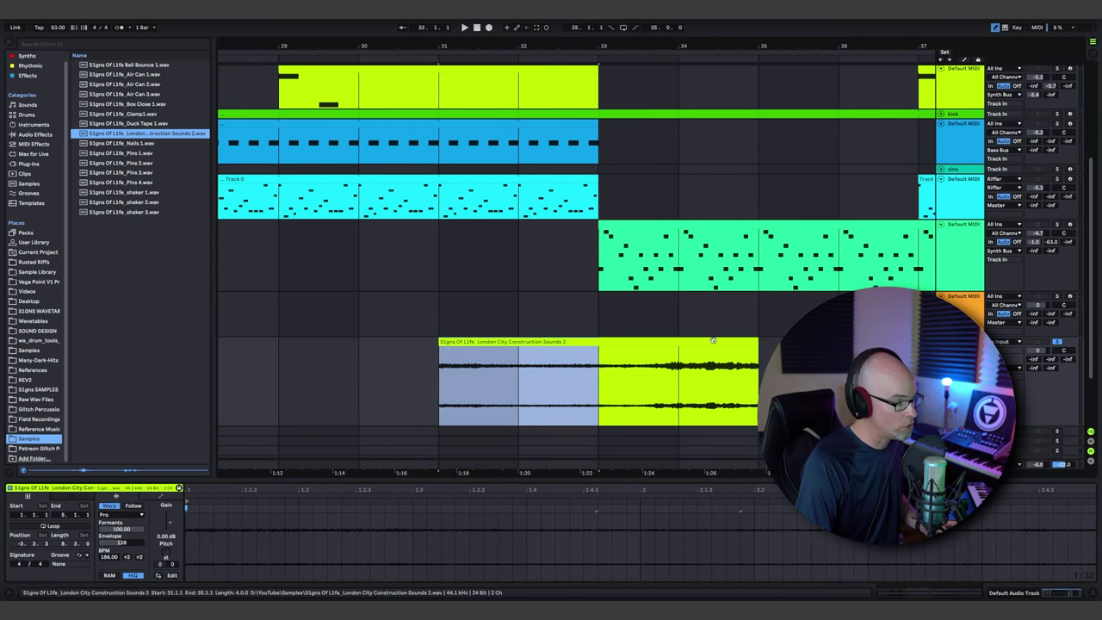
left_click_drag(689, 351, 484, 379)
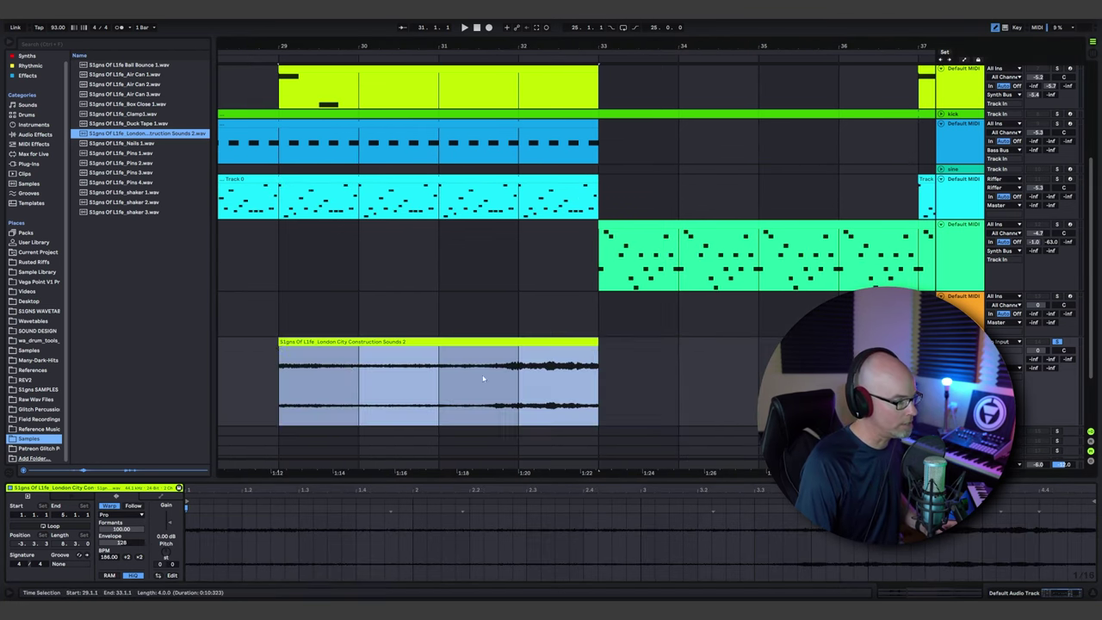
left_click(289, 379)
key("space")
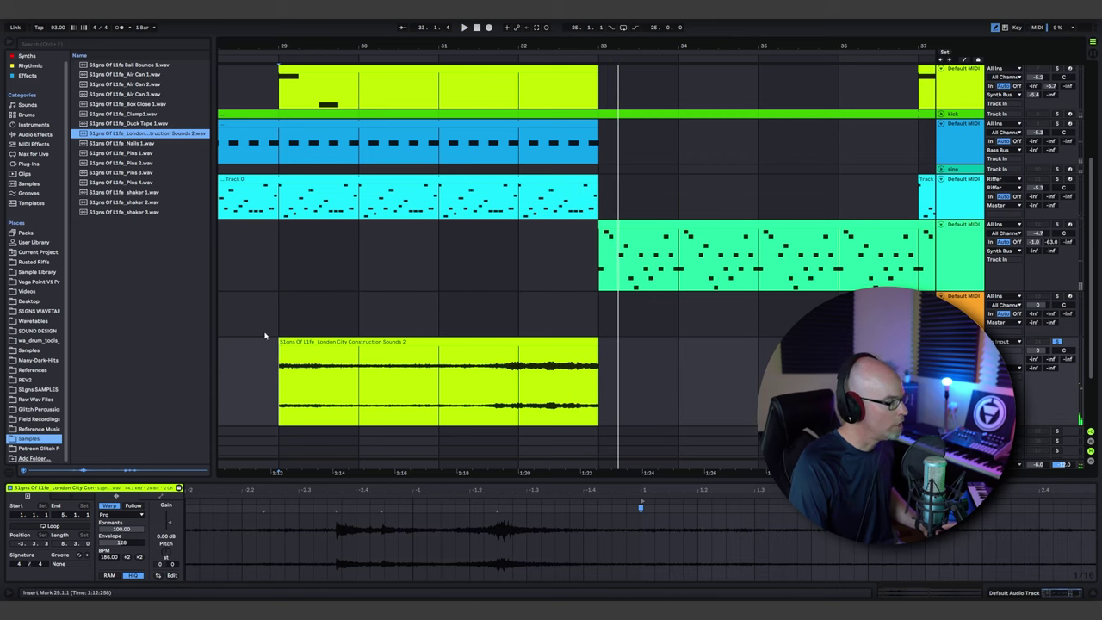
Step: Trim the construction clip's start to bar 31 and audition it transposed down 12 semitones
left_click_drag(280, 343, 431, 344)
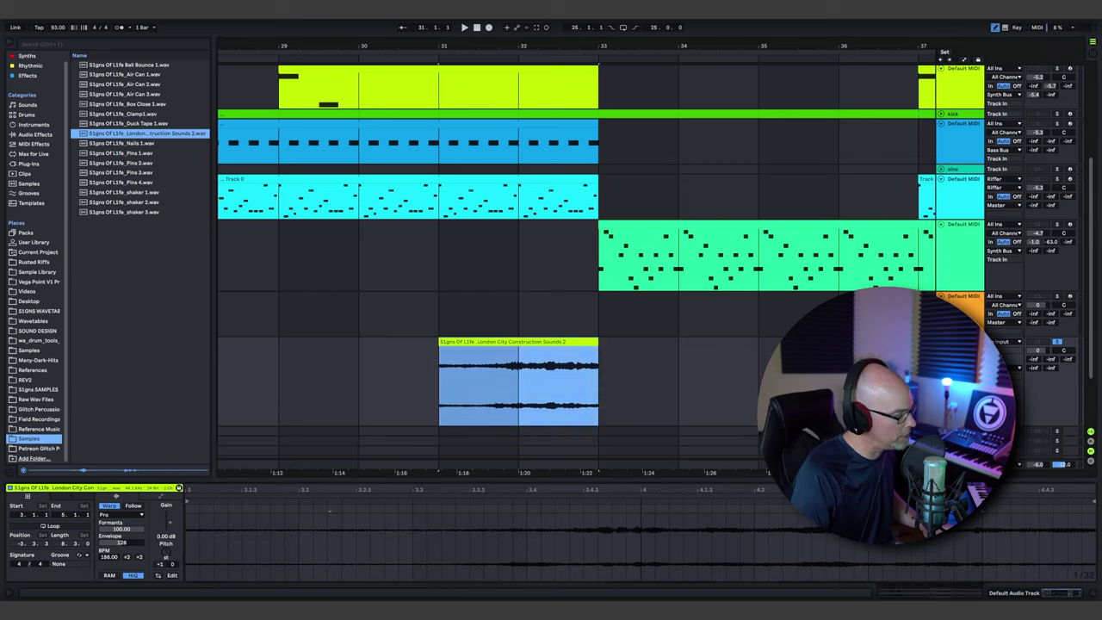
left_click(442, 384)
key("space")
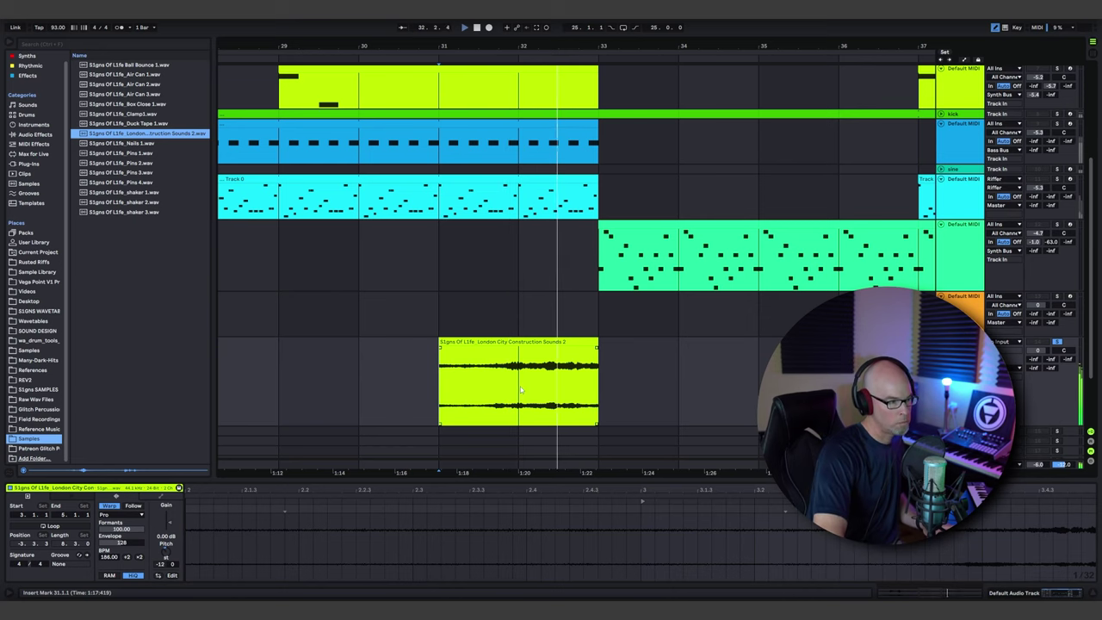
key("space")
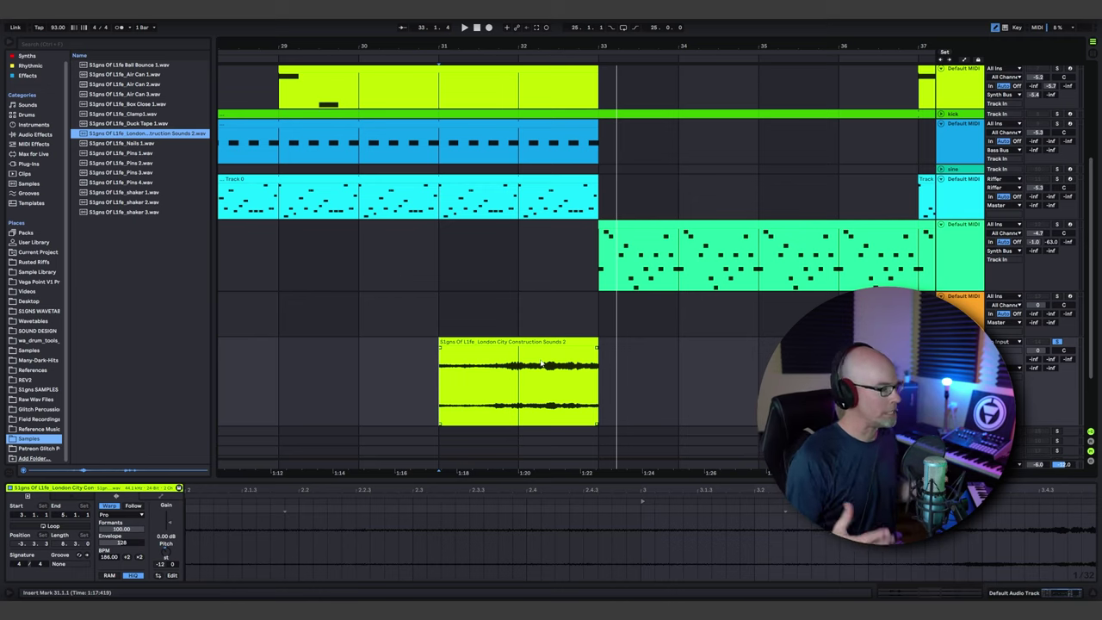
Step: Add the BLEASS Phaser plug-in to the construction track, enlarge its window and hide the browser
left_click(28, 164)
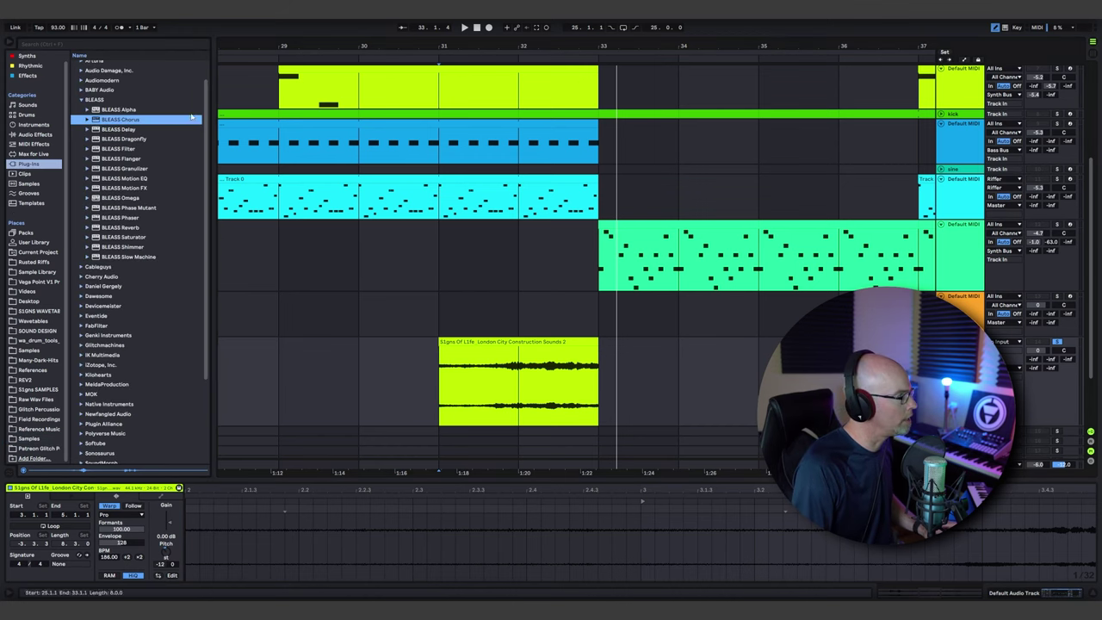
left_click(122, 219)
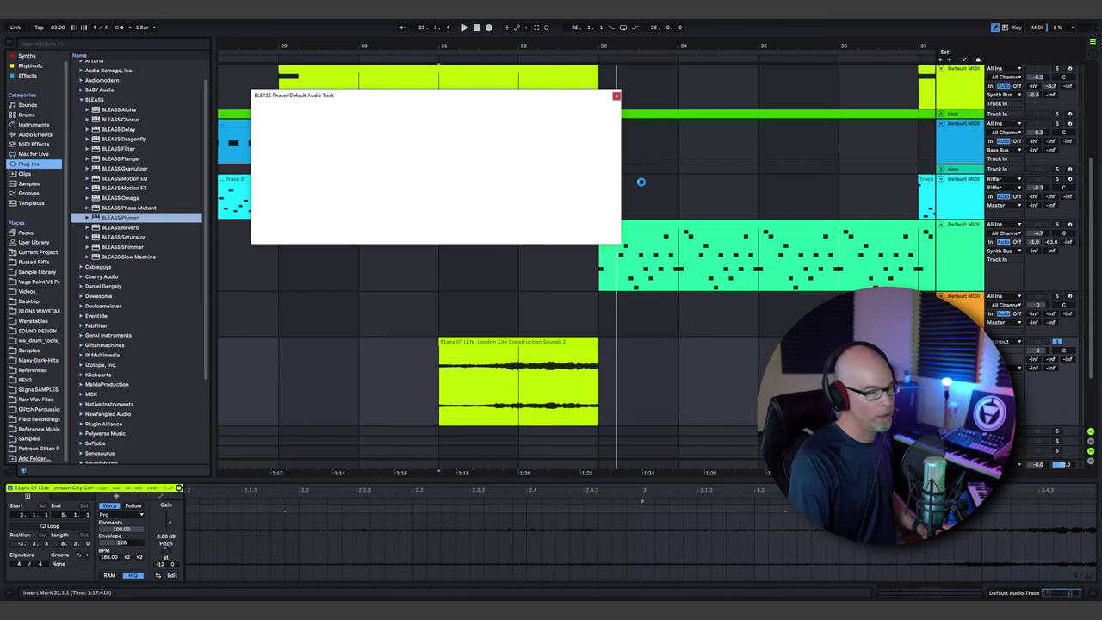
left_click_drag(529, 99, 440, 104)
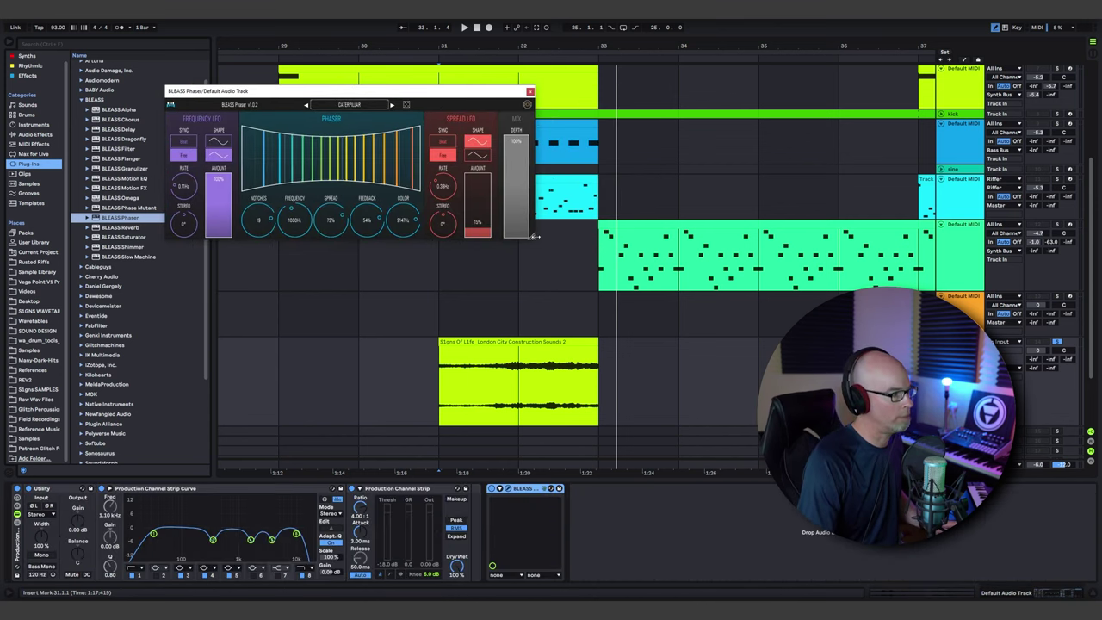
left_click_drag(531, 235, 719, 307)
left_click(11, 40)
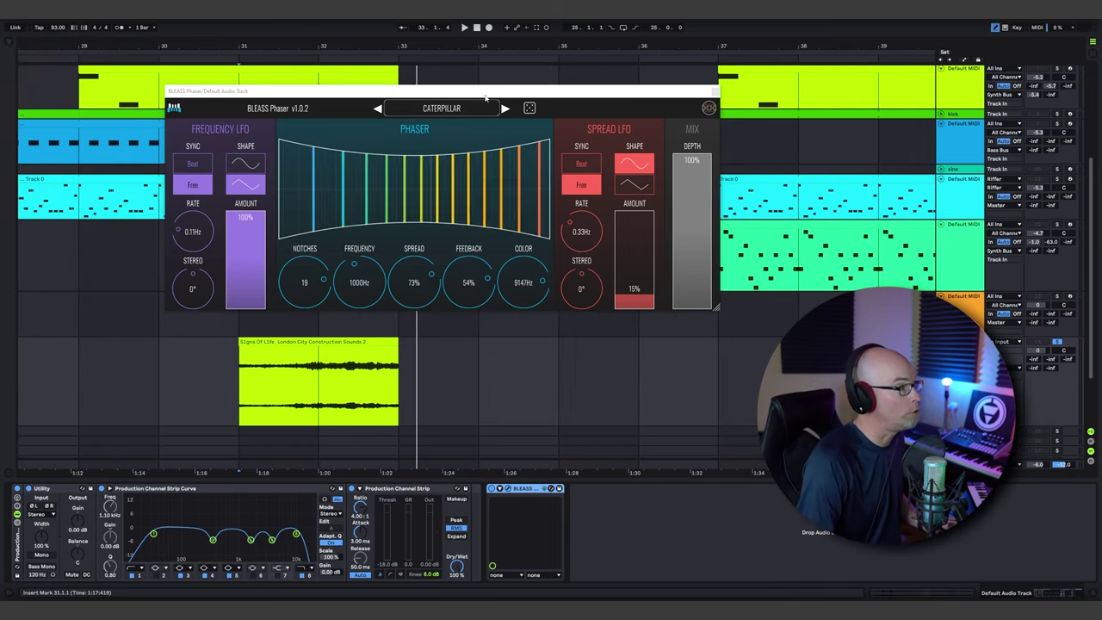
Step: Load the Default preset in BLEASS Phaser
left_click_drag(486, 91, 471, 134)
left_click(438, 151)
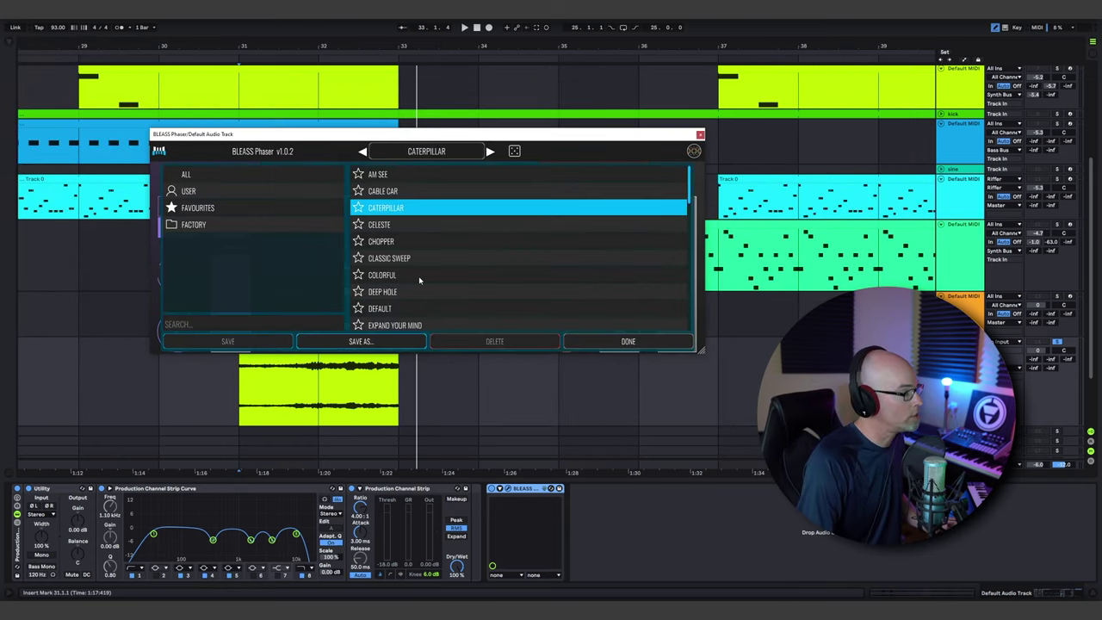
left_click(383, 308)
left_click(426, 150)
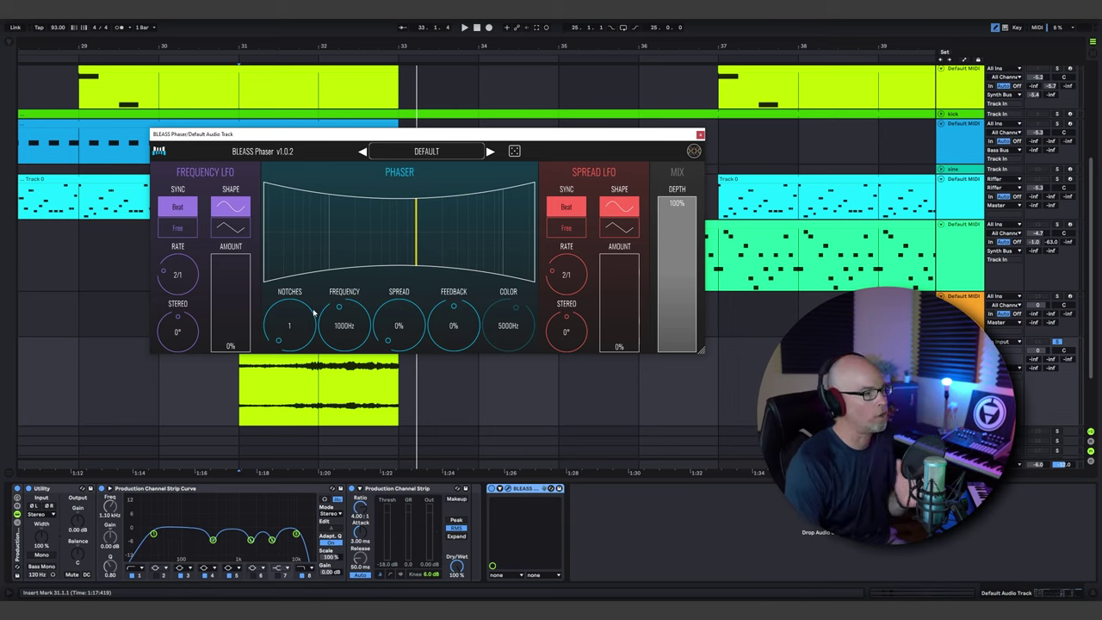
Step: Set the phaser to 81% depth, 10 notches, 33% spread, 76% spread LFO and 81% frequency LFO amounts, and audition the clip
left_click_drag(678, 226, 677, 230)
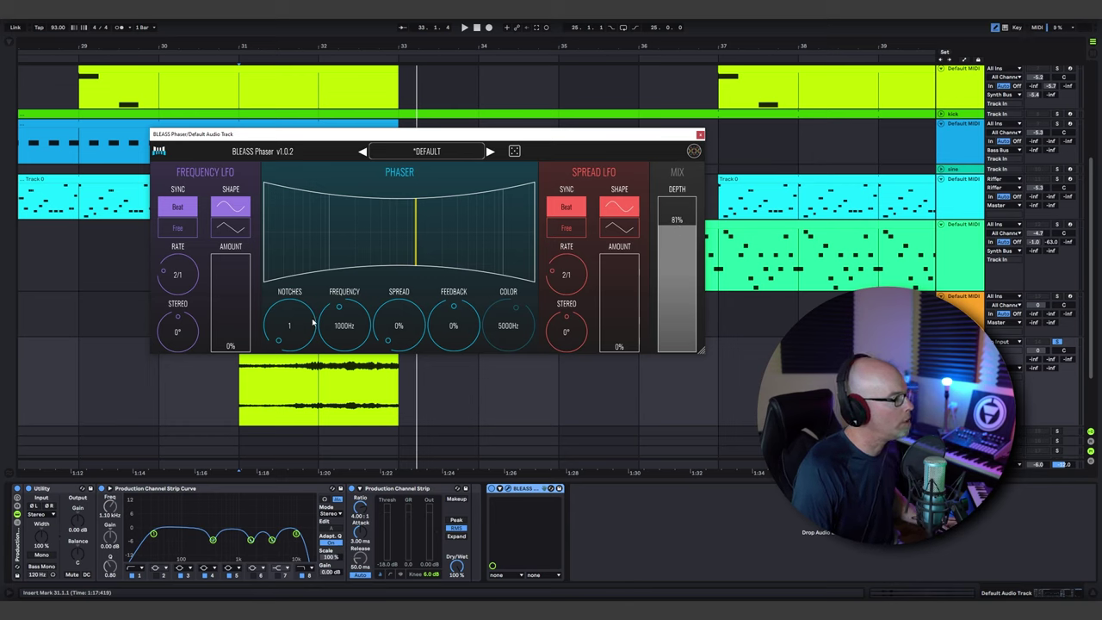
left_click_drag(293, 326, 294, 280)
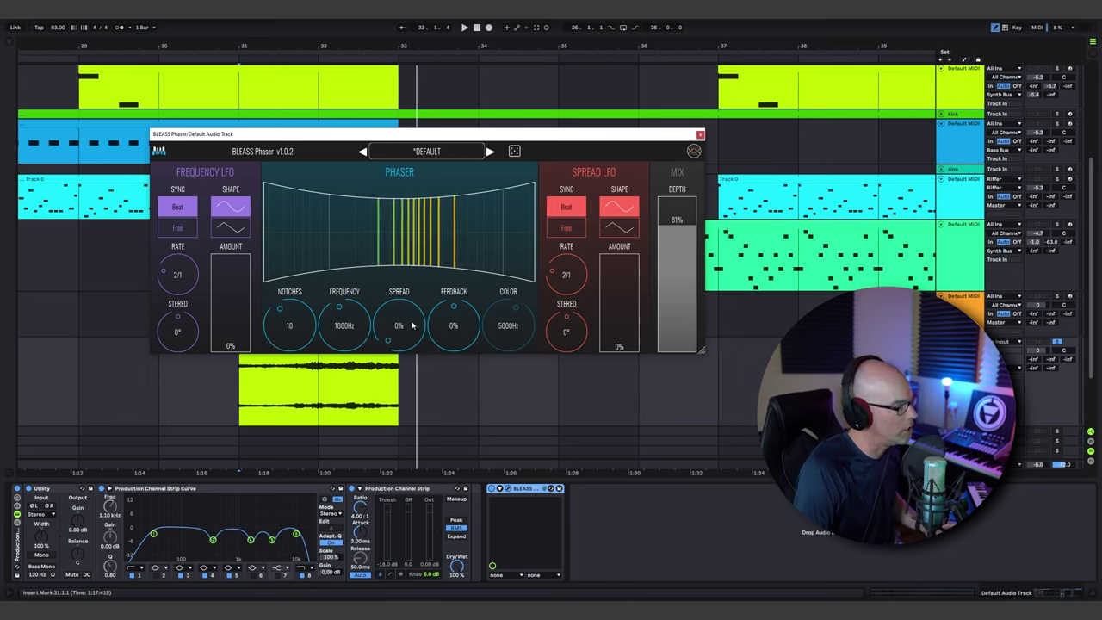
mouse_move(402, 304)
left_mouse_down()
mouse_move(410, 321)
mouse_move(411, 306)
left_mouse_up()
left_click_drag(610, 327, 622, 274)
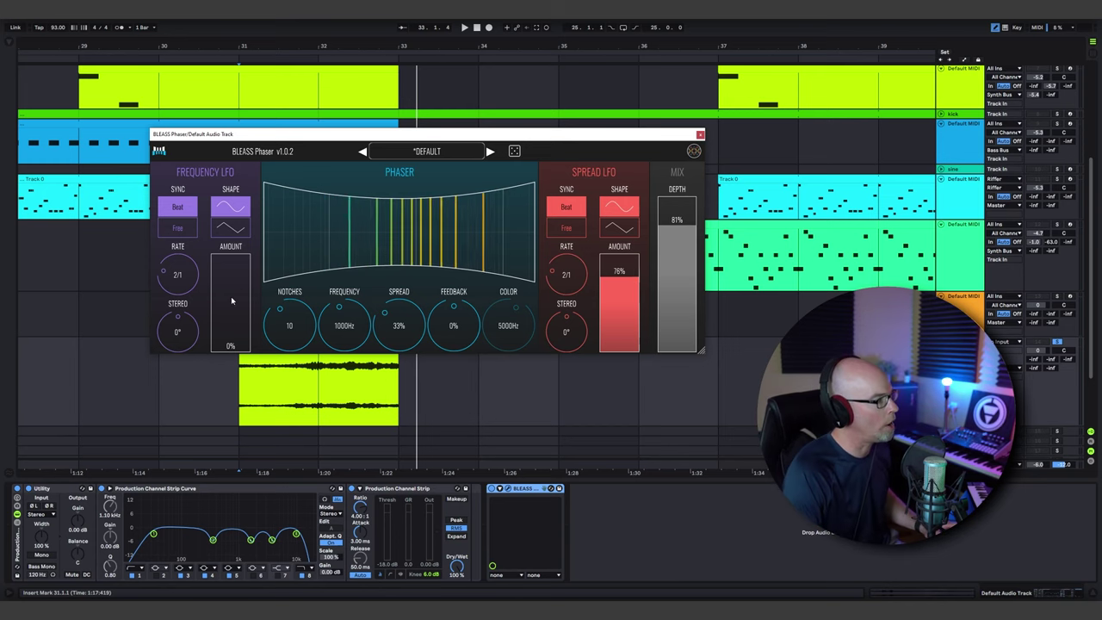
left_click_drag(230, 297, 240, 276)
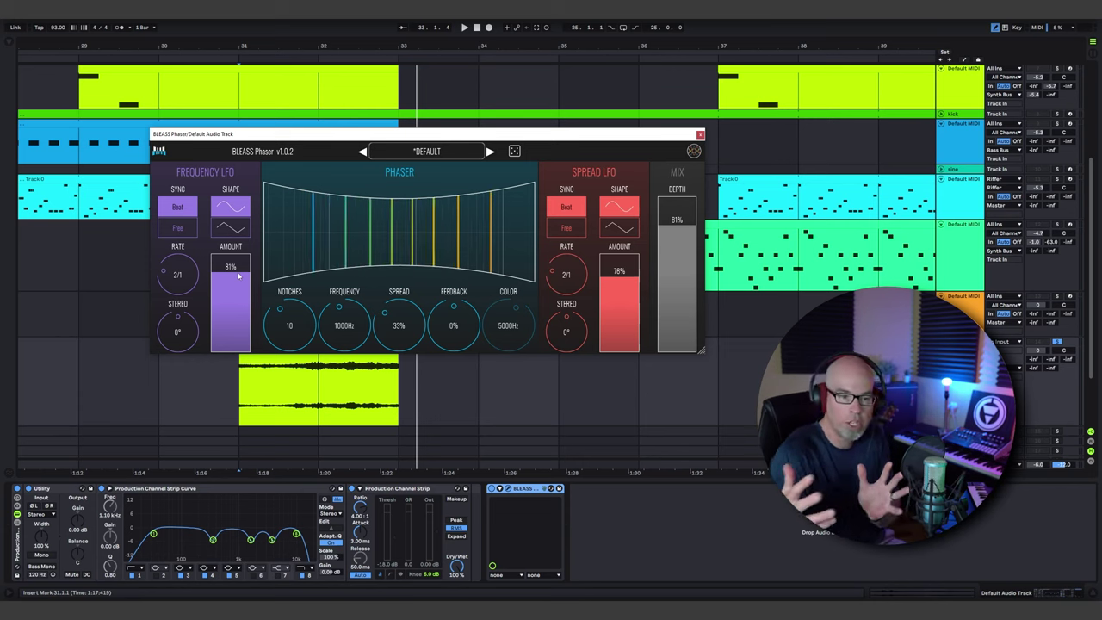
left_click(250, 385)
key("space")
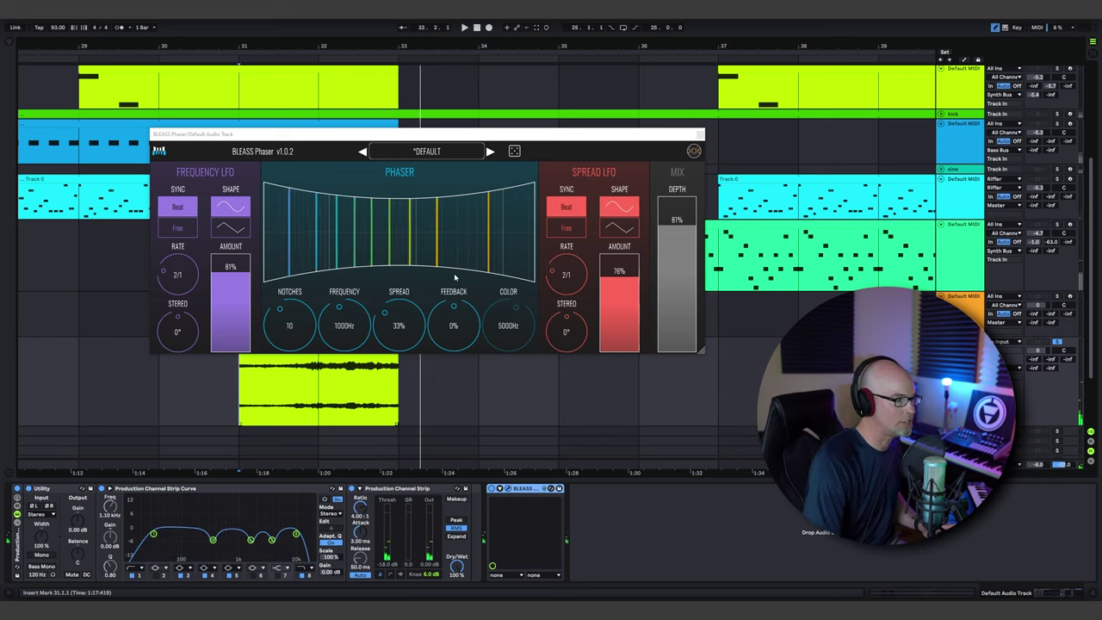
key("space")
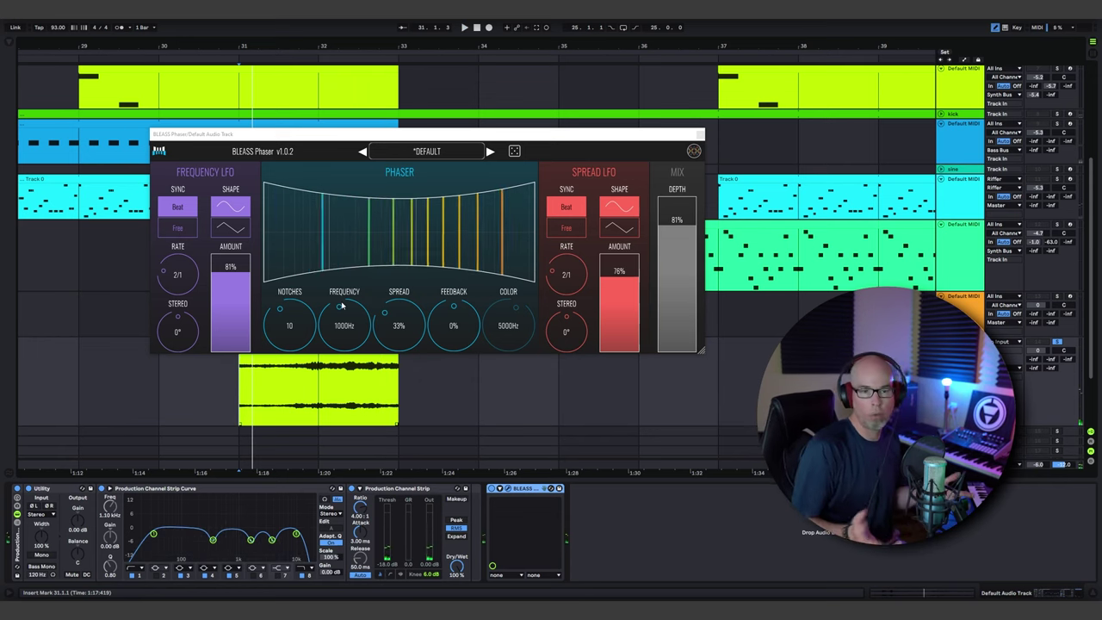
key("space")
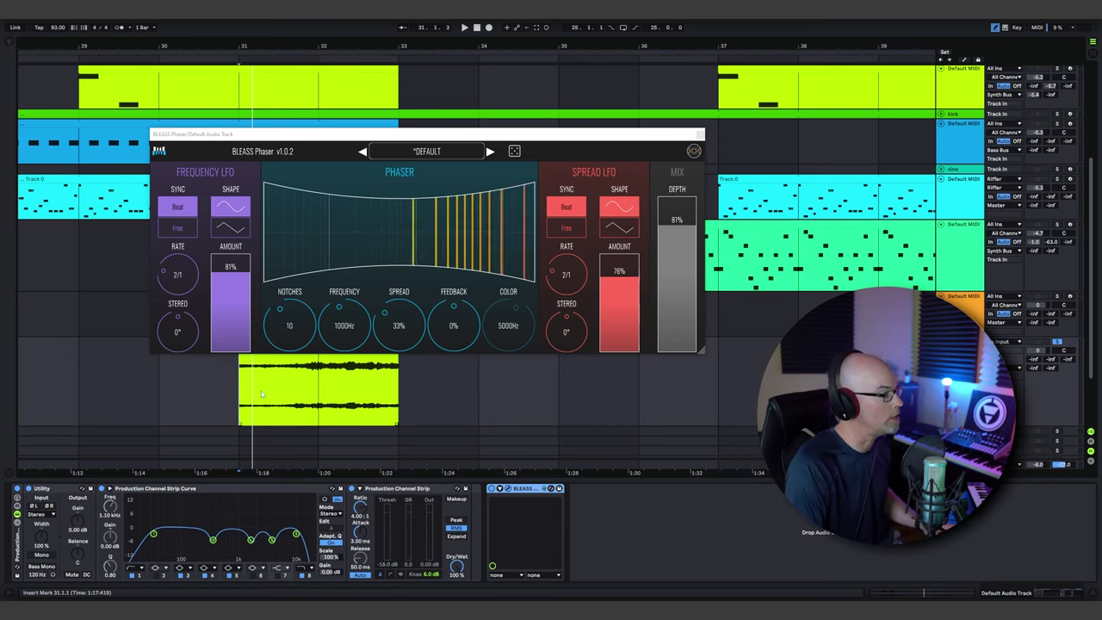
key("space")
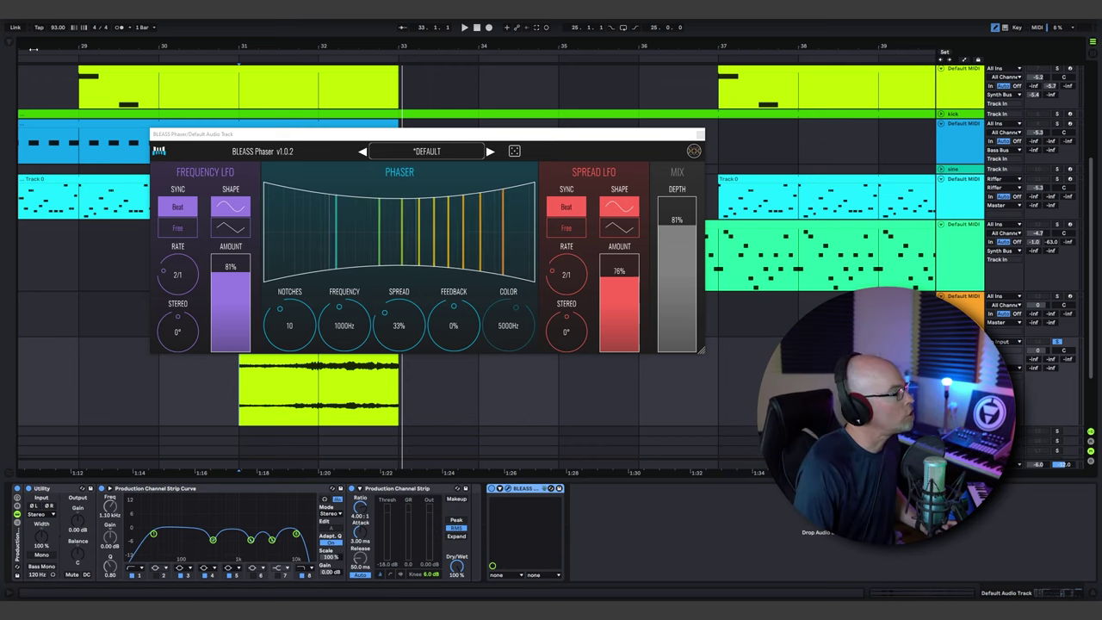
Step: Add BLEASS Chorus after the phaser on the construction track, close the phaser window and enlarge the chorus window
left_click(7, 45)
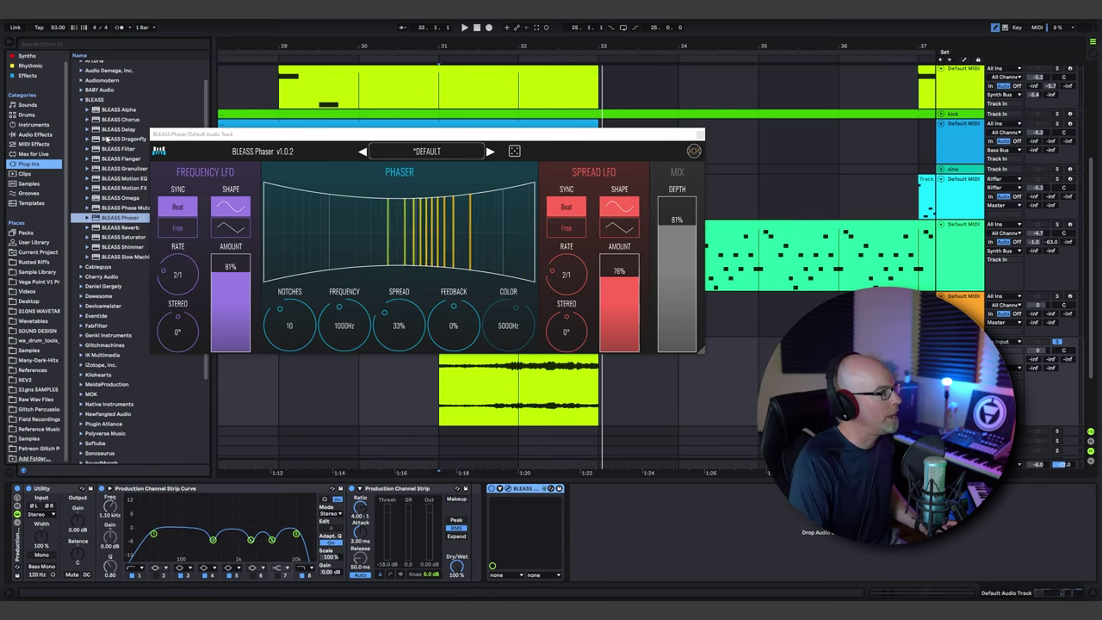
mouse_move(112, 120)
left_mouse_down()
mouse_move(362, 388)
mouse_move(579, 523)
mouse_move(609, 523)
left_mouse_up()
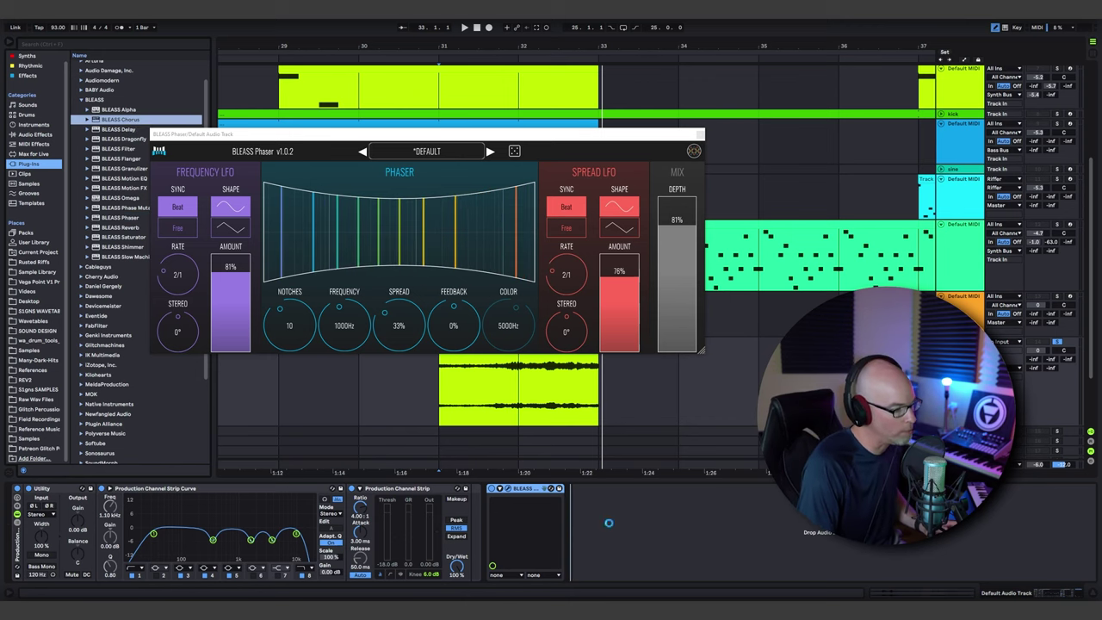
left_click_drag(594, 431, 607, 517)
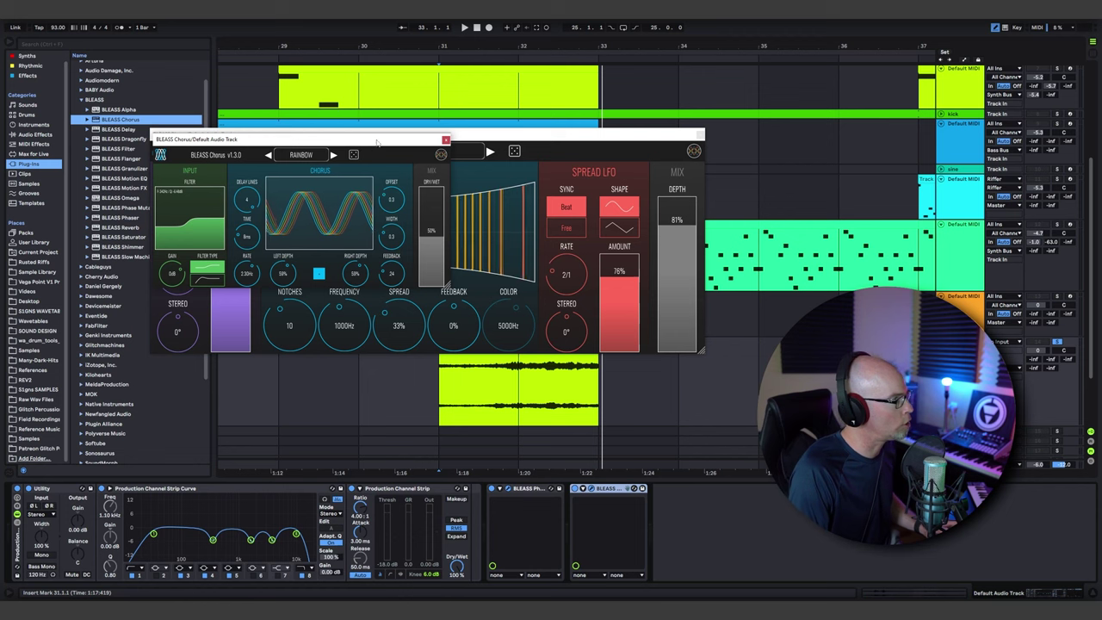
left_click(700, 135)
left_click_drag(388, 142, 345, 120)
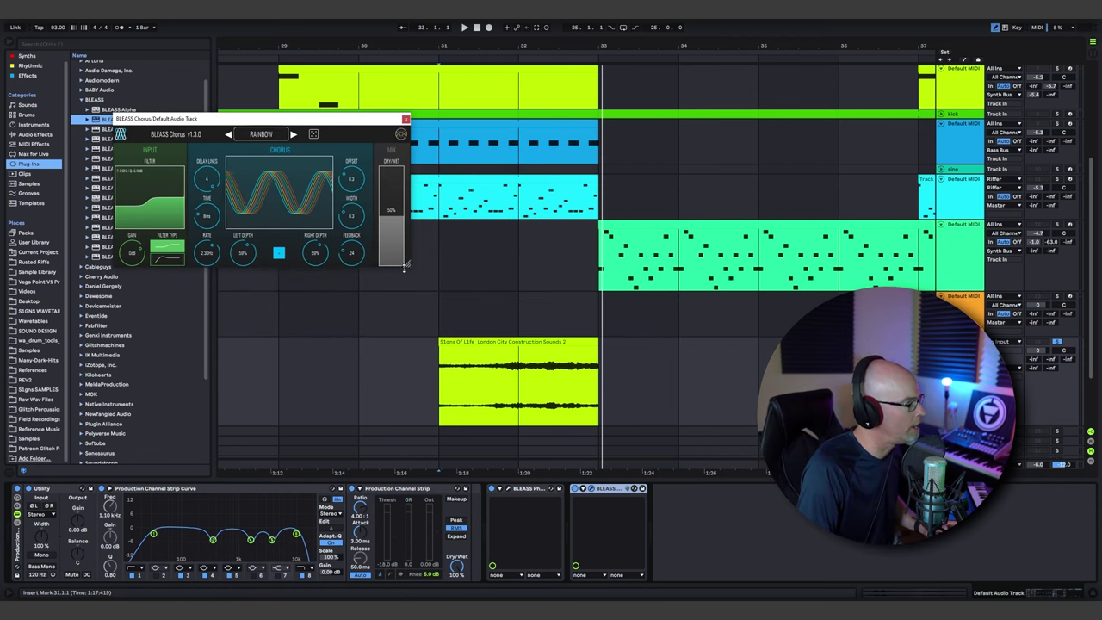
left_click_drag(404, 266, 559, 338)
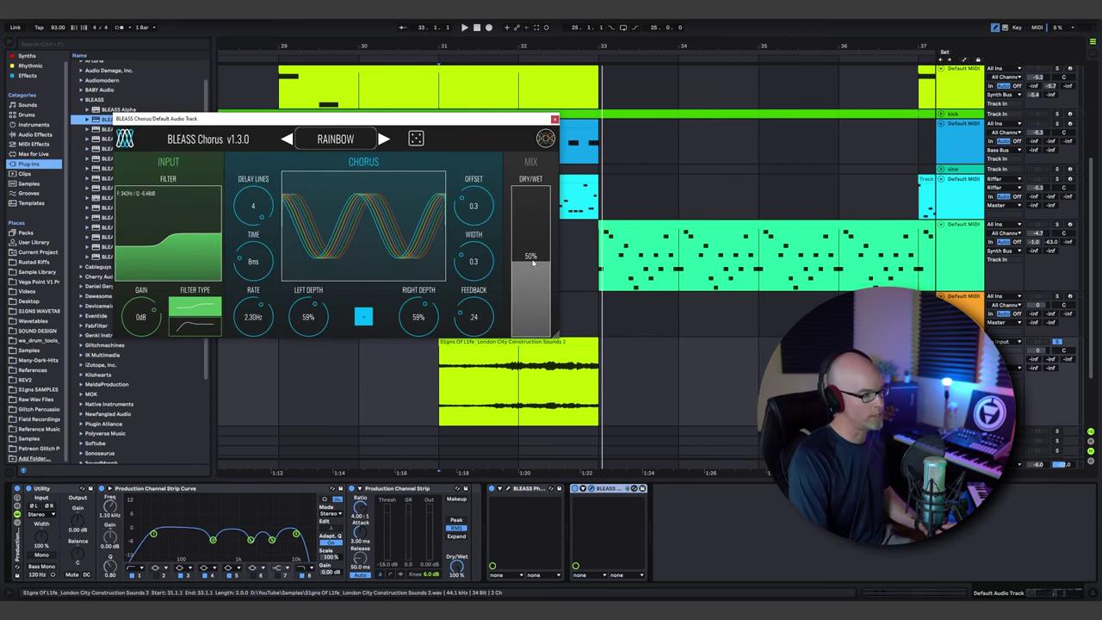
Step: Try a chorus dry/wet mix of 86%, and load the Default preset instead
left_click_drag(531, 256, 533, 214)
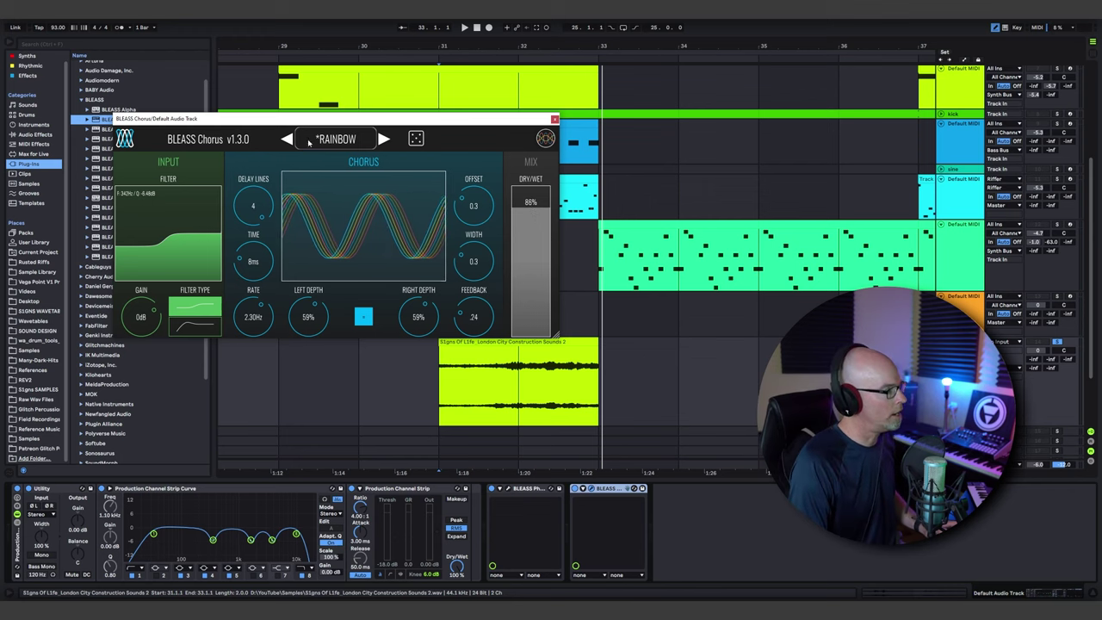
left_click(336, 139)
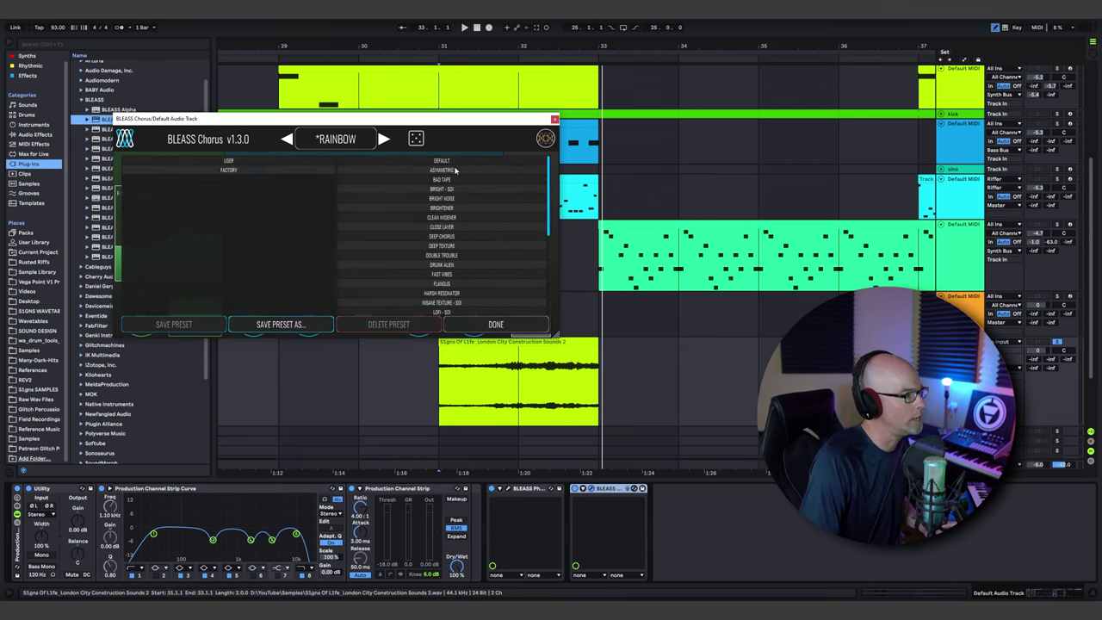
left_click(442, 160)
left_click(336, 138)
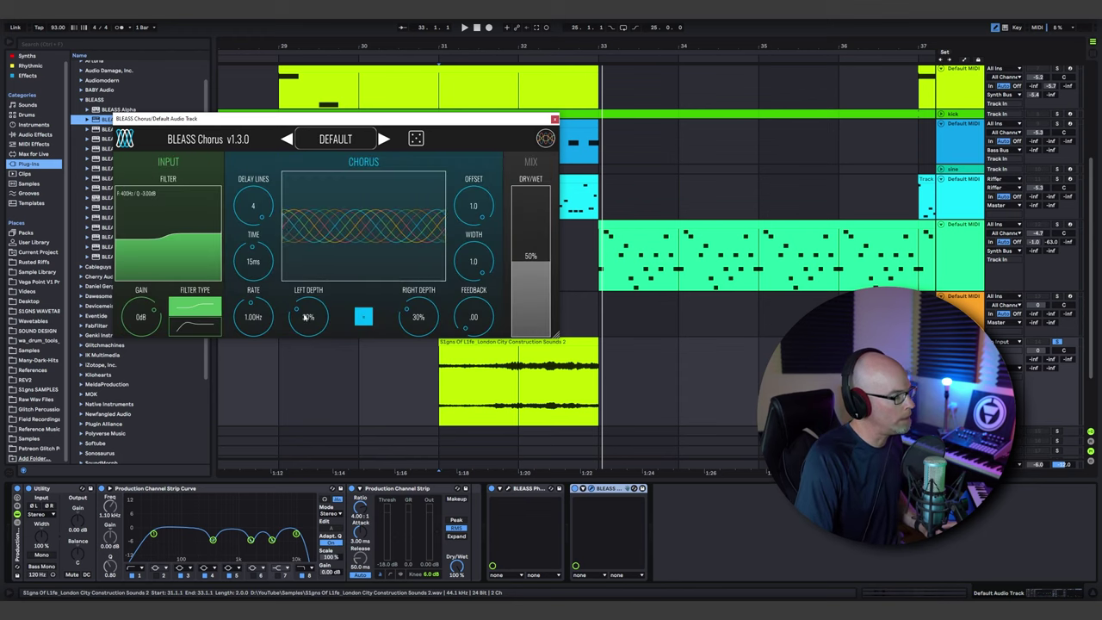
Step: Set the chorus's left and right depth to 67% and dry/wet to 89%, and audition the clip from bar 31
left_click_drag(304, 317, 316, 289)
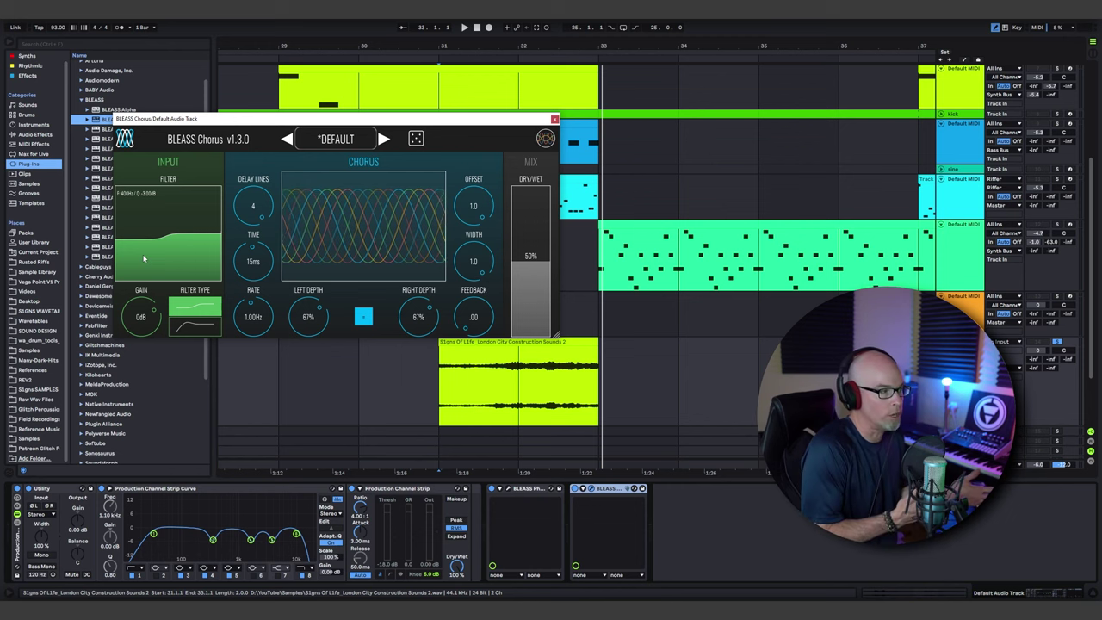
mouse_move(473, 261)
left_mouse_down()
mouse_move(478, 291)
mouse_move(478, 262)
left_mouse_up()
left_click_drag(477, 317, 487, 330)
left_click_drag(536, 262, 531, 205)
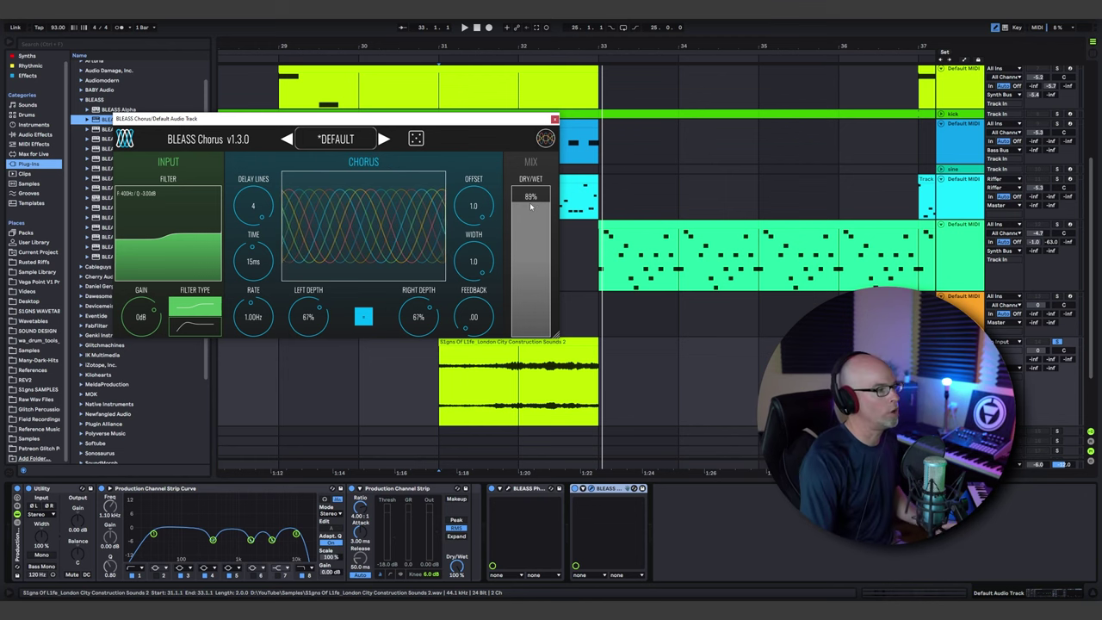
left_click(439, 385)
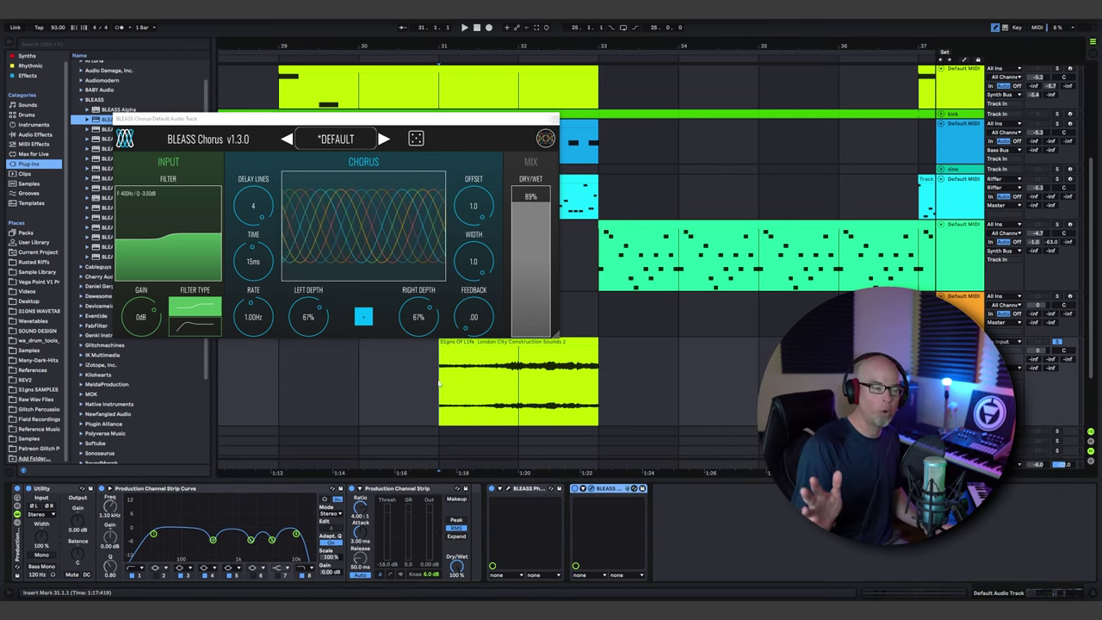
key("space")
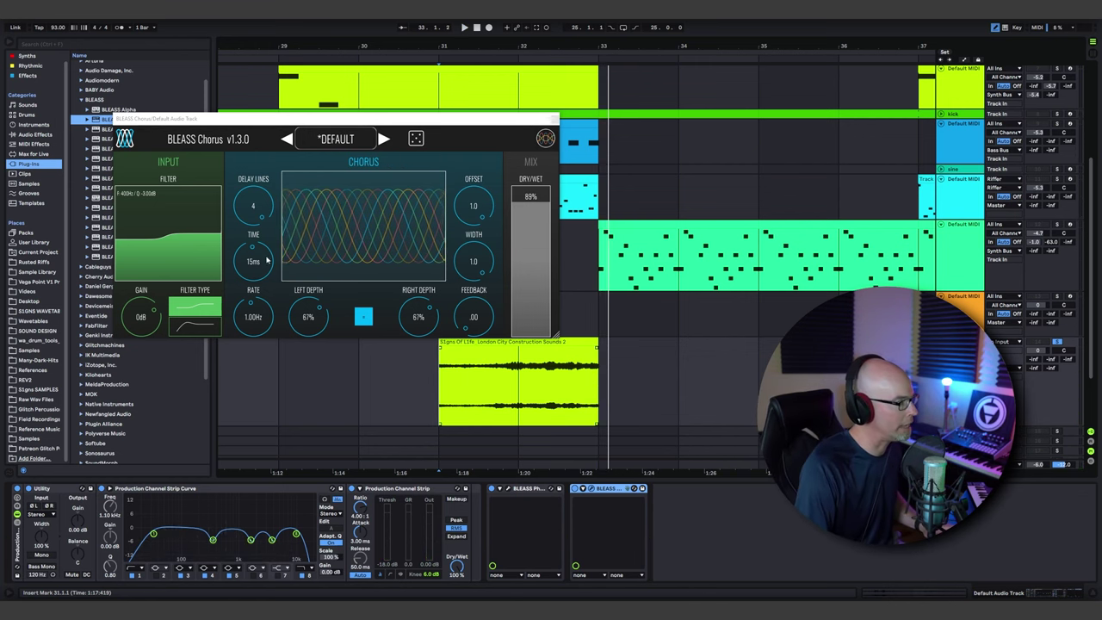
Step: Set the chorus input filter to about 108 Hz and -24 dB, audition the clip and close the chorus window
left_click_drag(146, 264, 144, 298)
key("space")
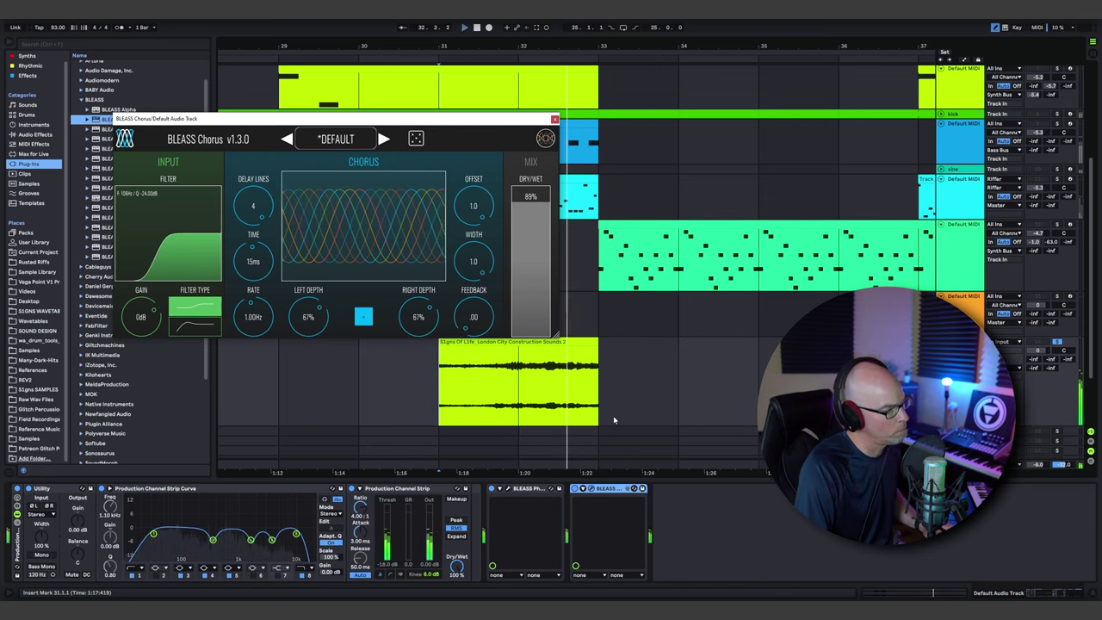
key("space")
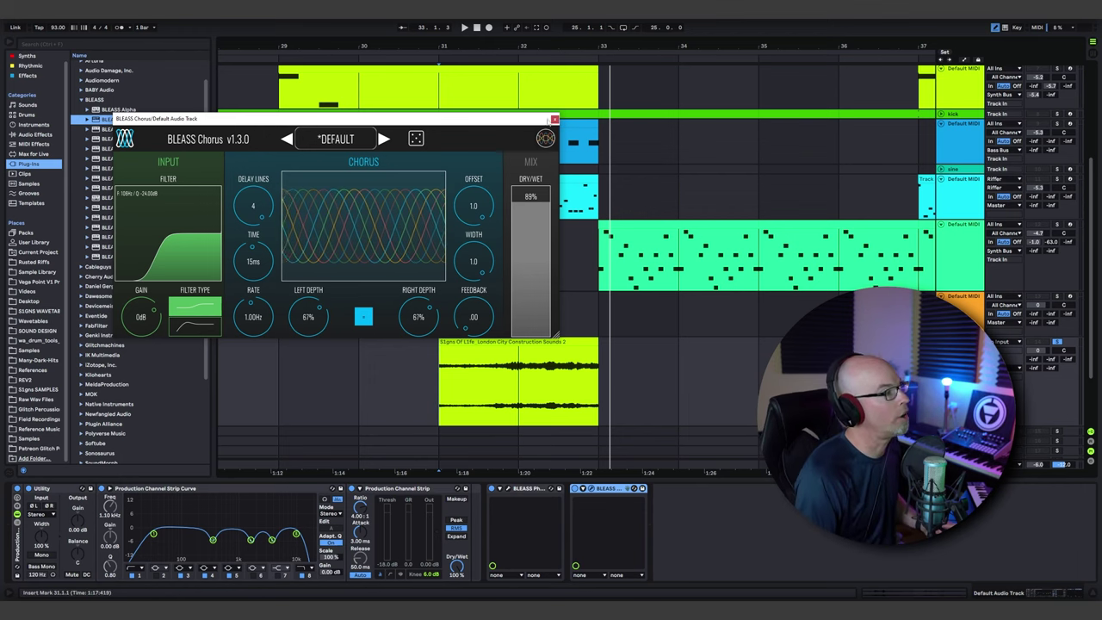
left_click(555, 119)
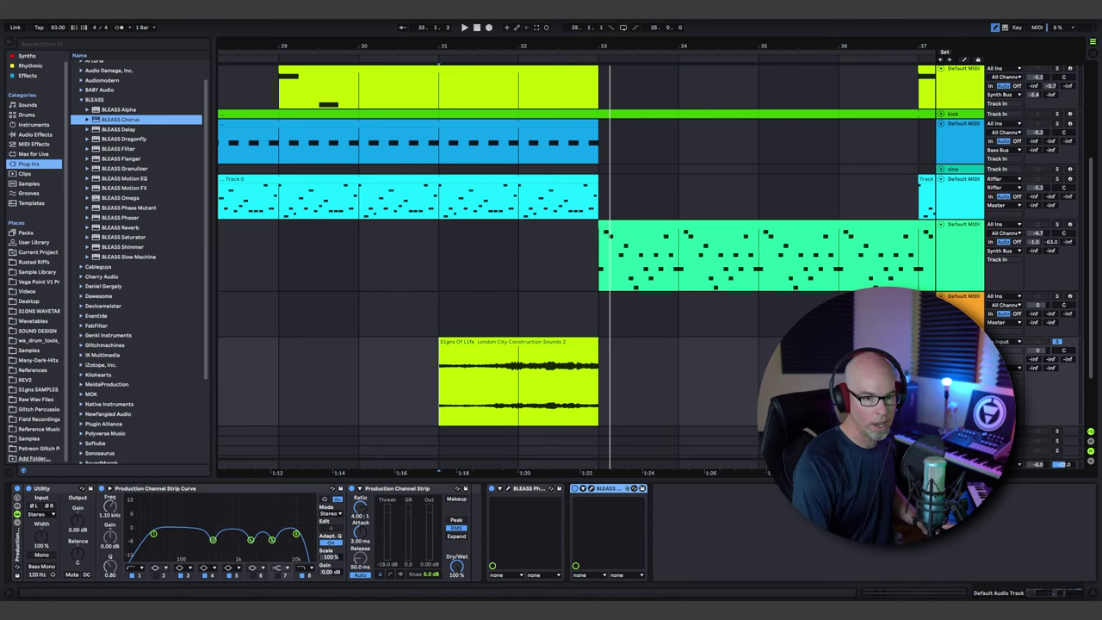
Step: Automate the construction track's volume with a curved rise from near silence at bar 31 to about 0.2 dB at bar 33
left_click_drag(596, 46, 595, 48)
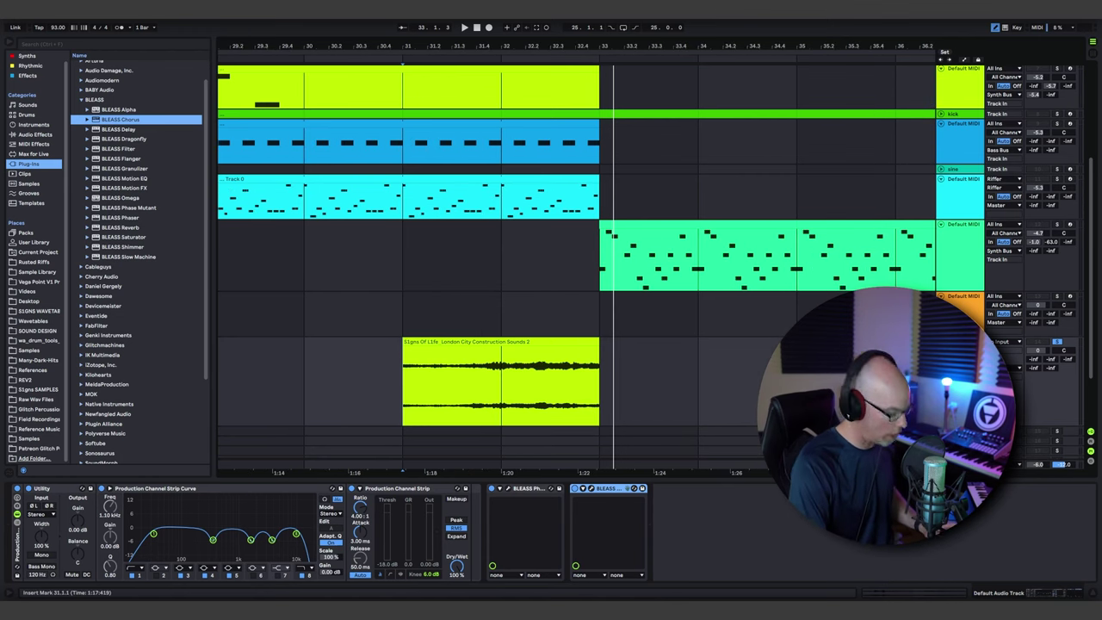
key("a")
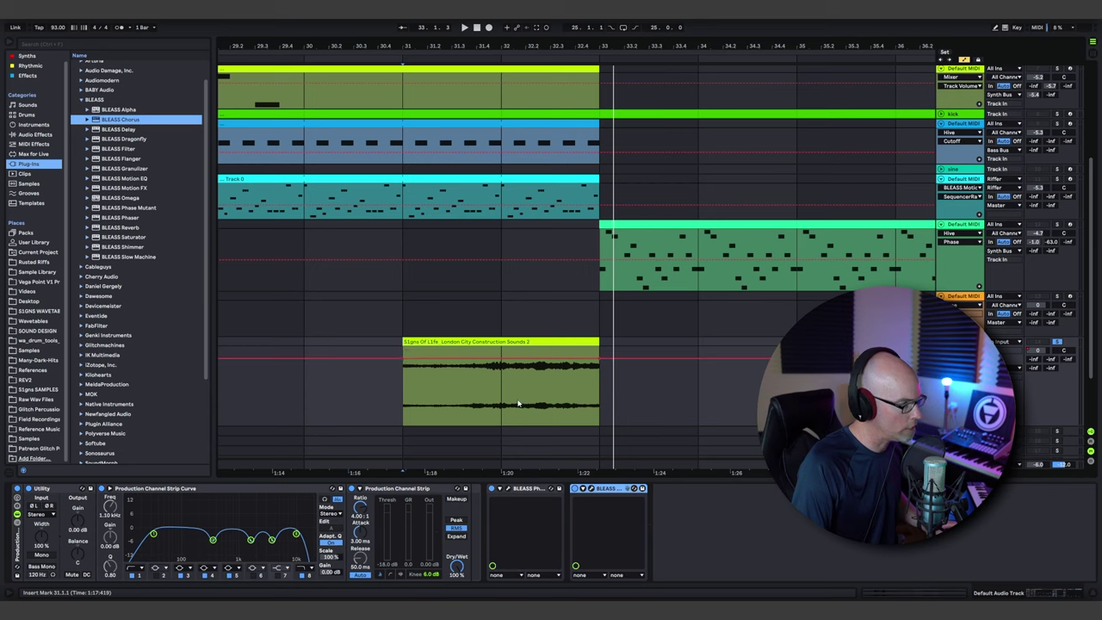
left_click_drag(404, 363, 404, 422)
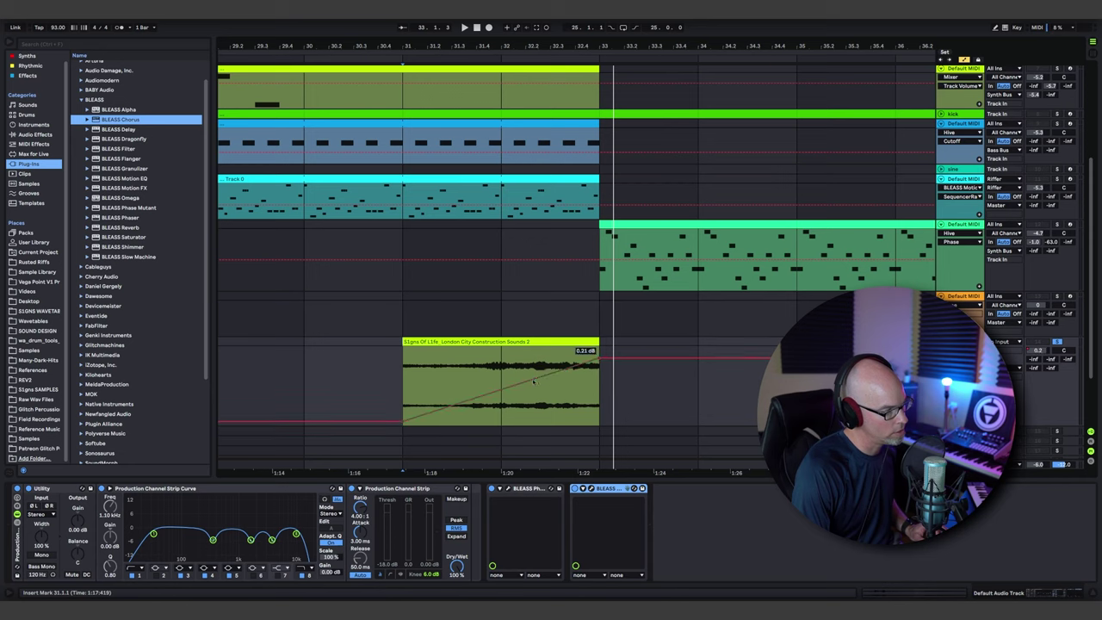
left_click_drag(534, 381, 534, 419)
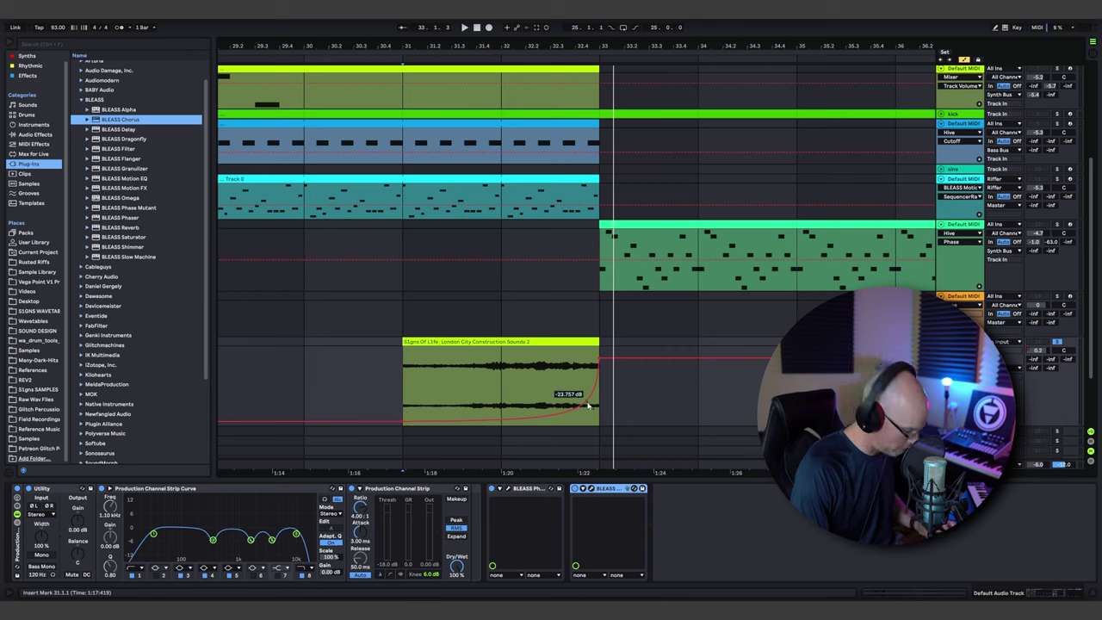
left_click_drag(588, 406, 576, 380)
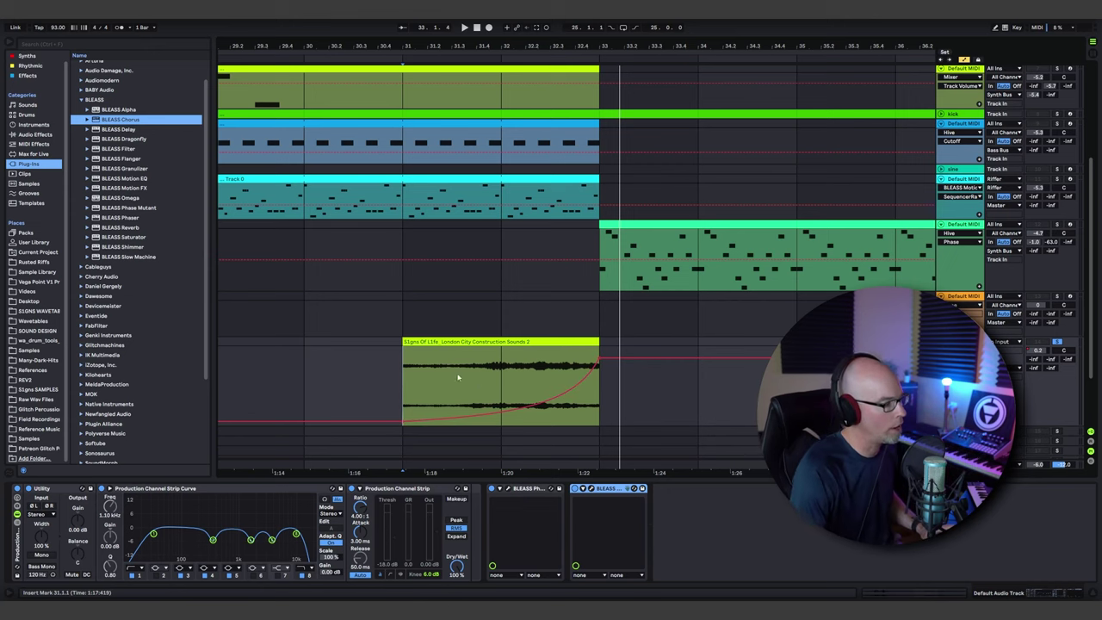
Step: Unsolo the construction track, audition the volume swell from bar 31 into bar 33, and hide the automation
key("space")
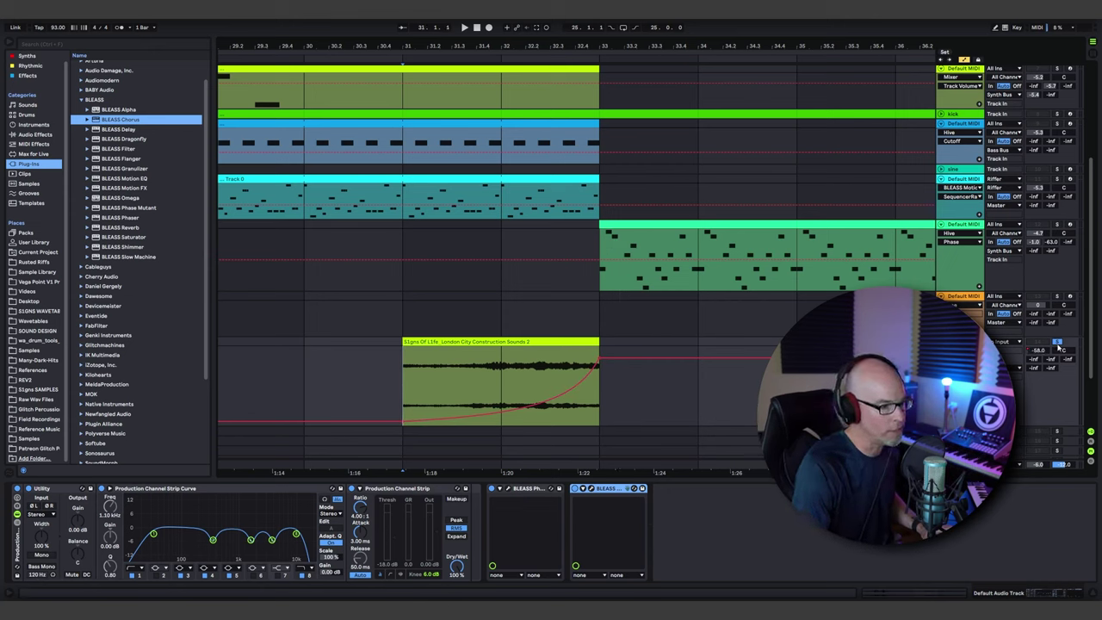
key("space")
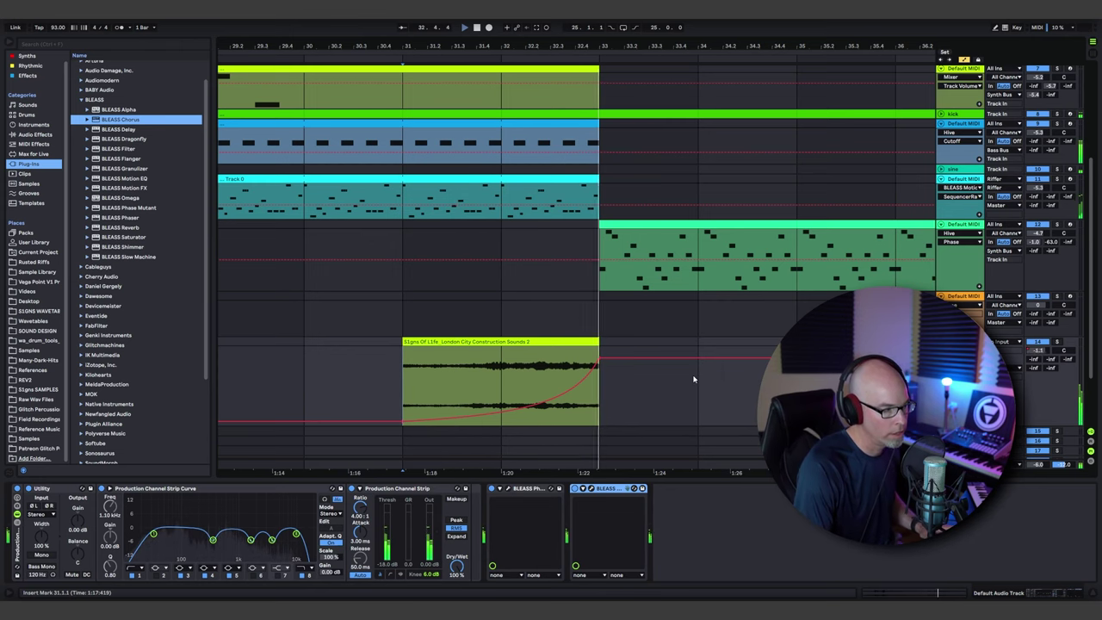
key("space")
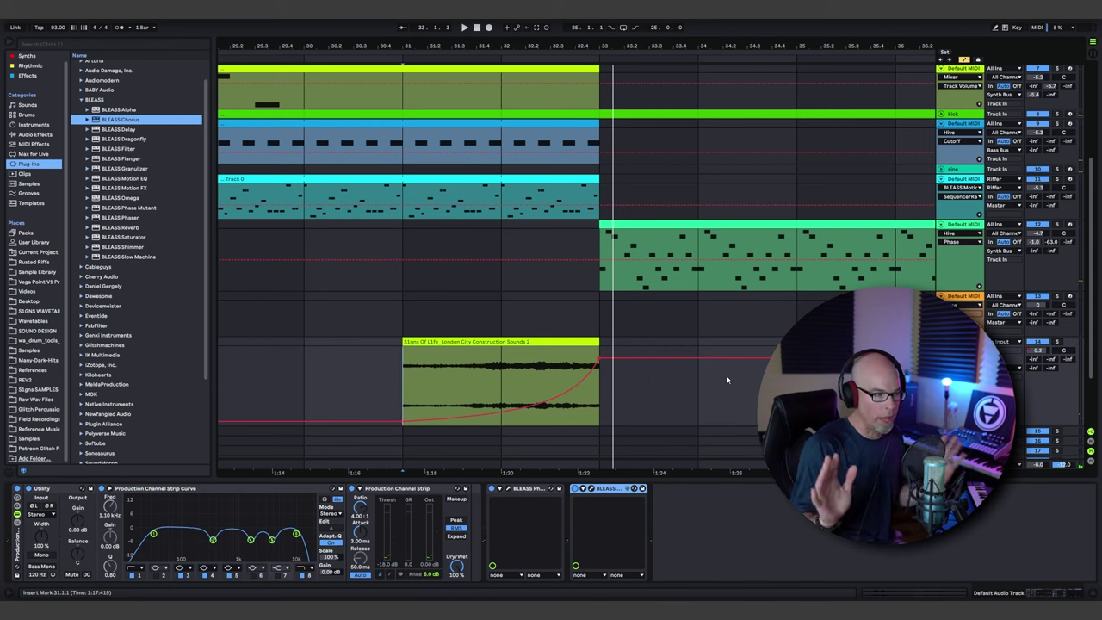
scroll(706, 357, "down", 1)
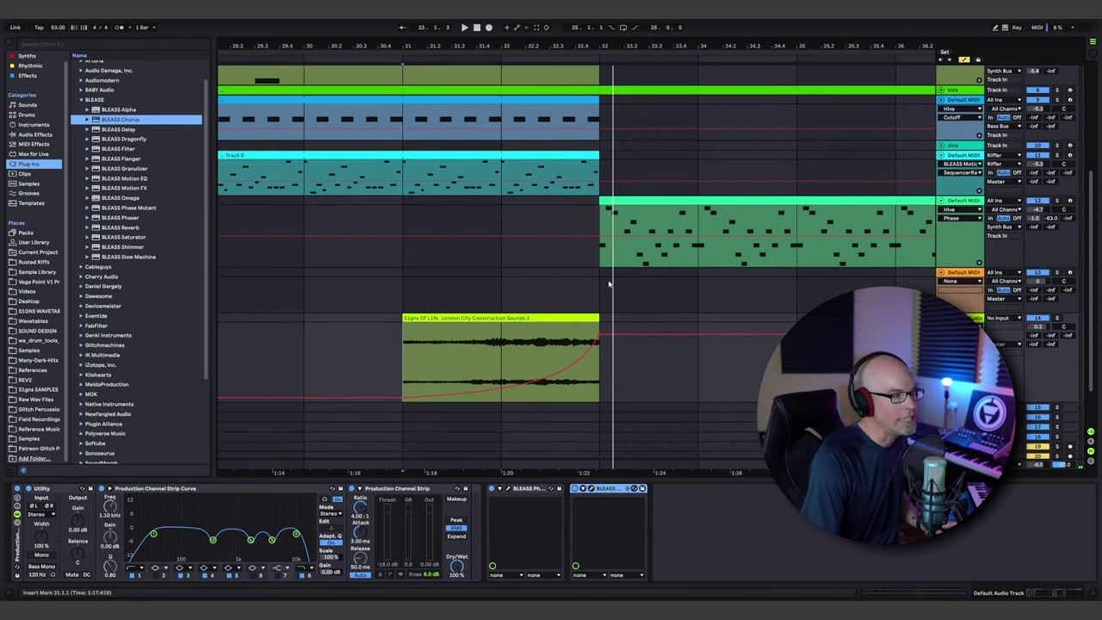
key("a")
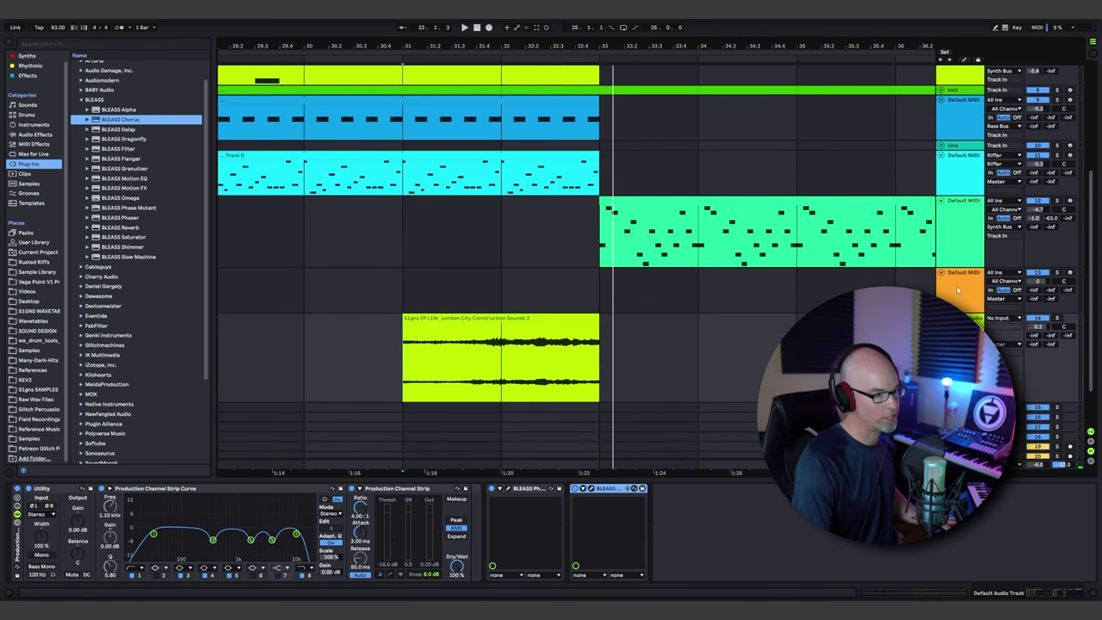
Step: Insert an empty two-bar MIDI clip from bar 33 to bar 35 on the orange MIDI track
left_click(929, 274)
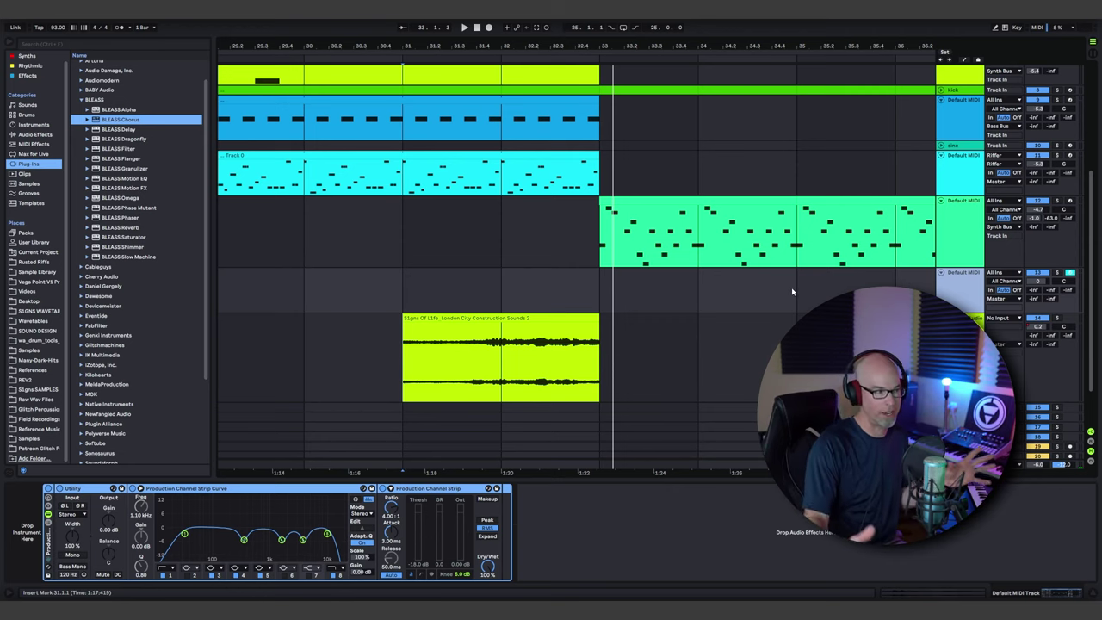
left_click_drag(799, 298, 623, 297)
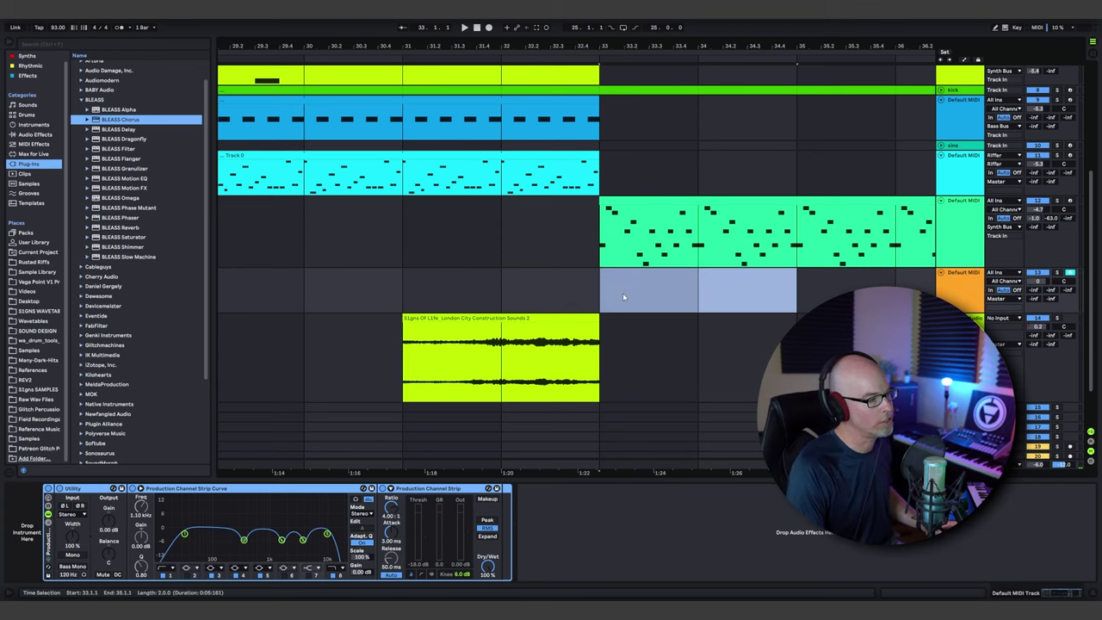
key("ctrl+shift+m")
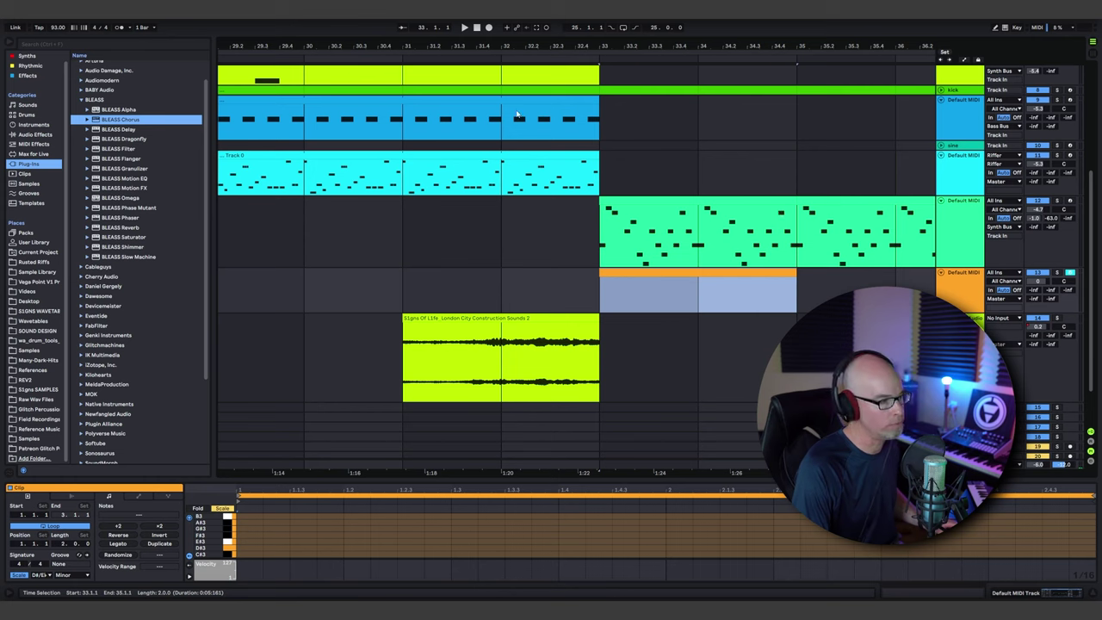
Step: Draw an F#1 note spanning the full two bars of the new clip, enlarging the note editor only while drawing
scroll(517, 115, "right", 5)
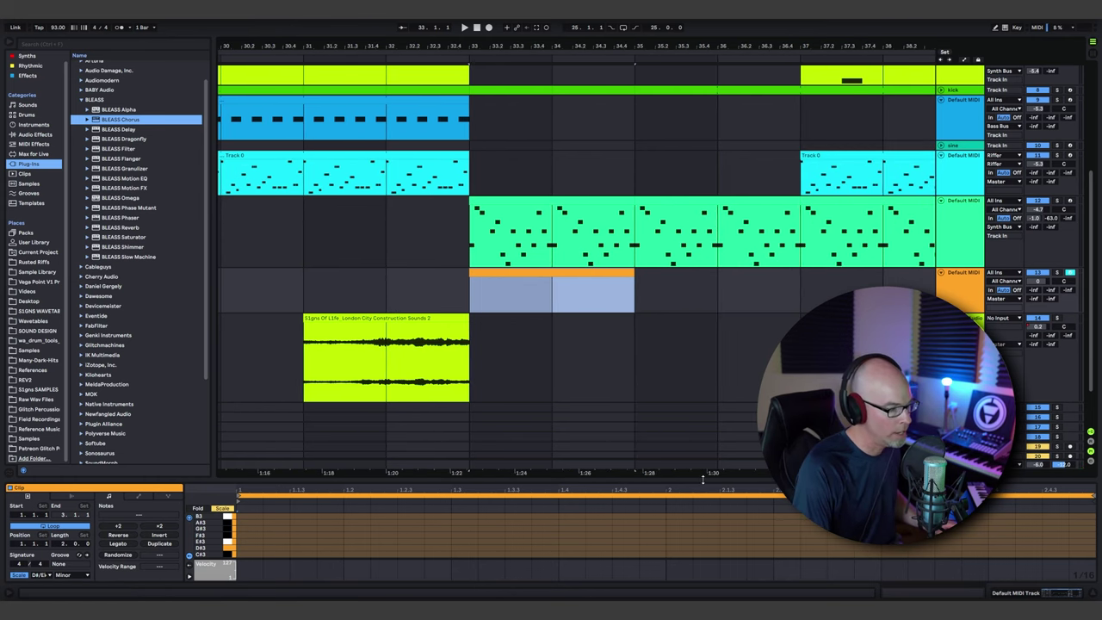
left_click_drag(703, 478, 696, 241)
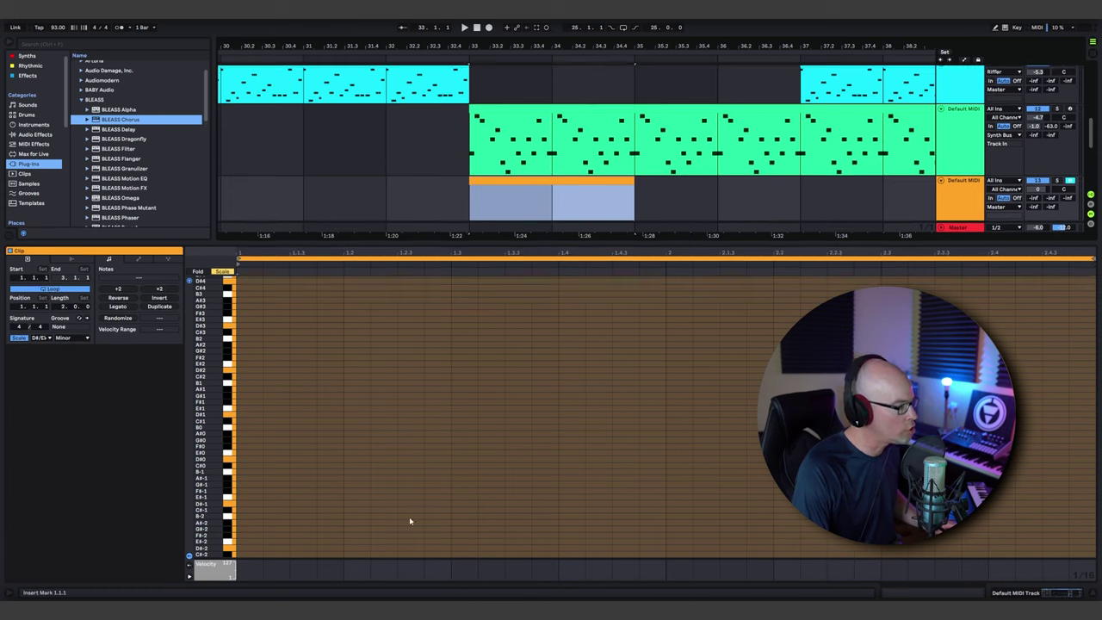
right_click(336, 428)
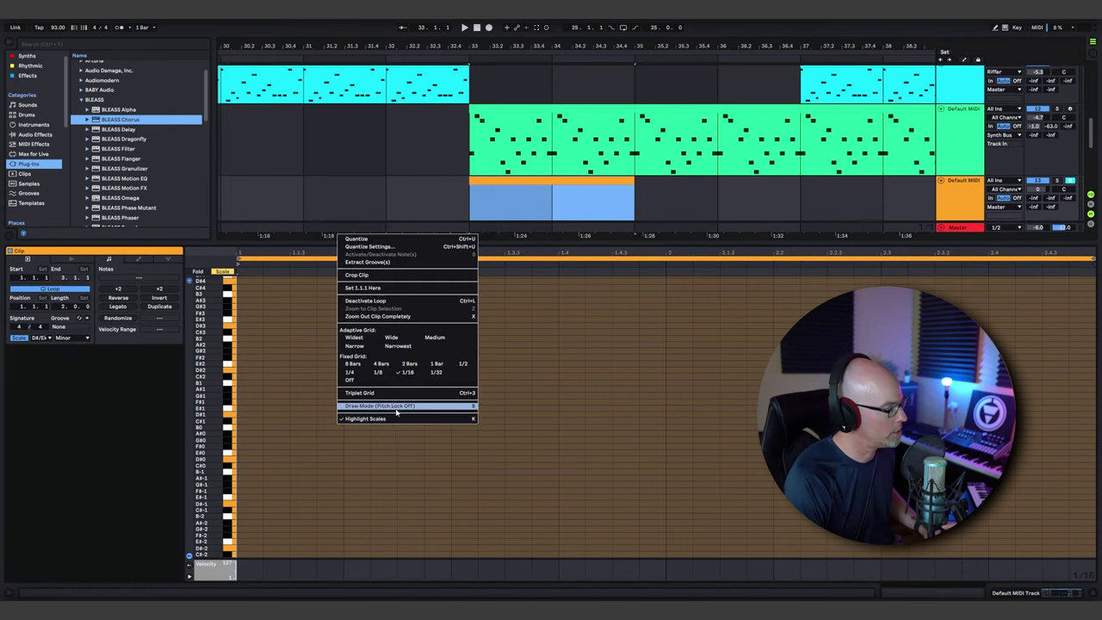
left_click(393, 407)
right_click(354, 406)
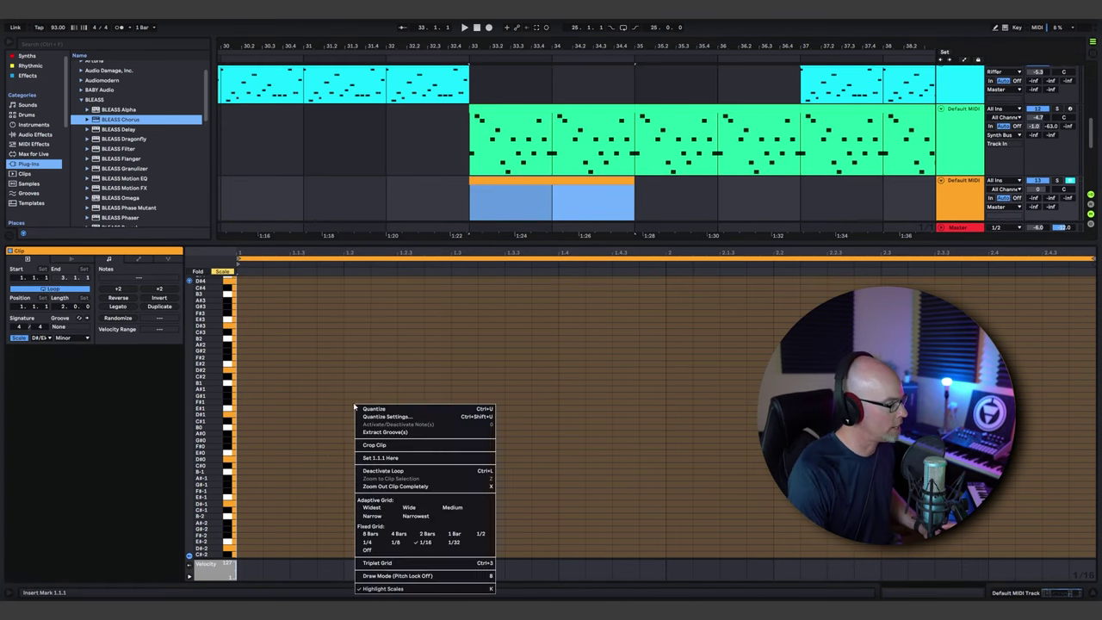
left_click(431, 575)
left_click(250, 401)
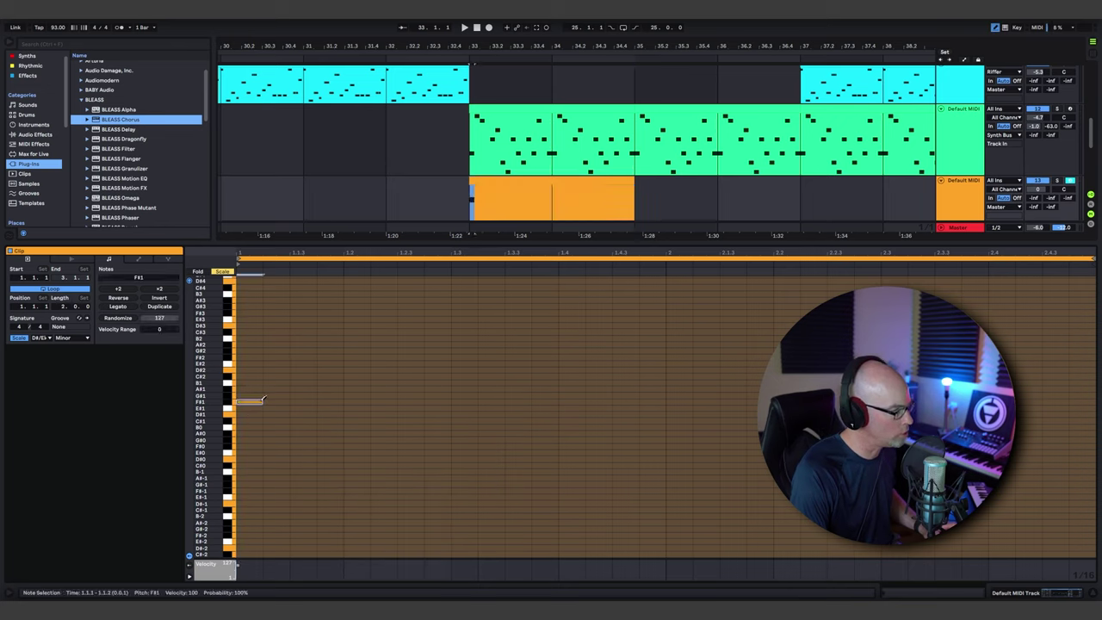
left_click_drag(264, 400, 1070, 402)
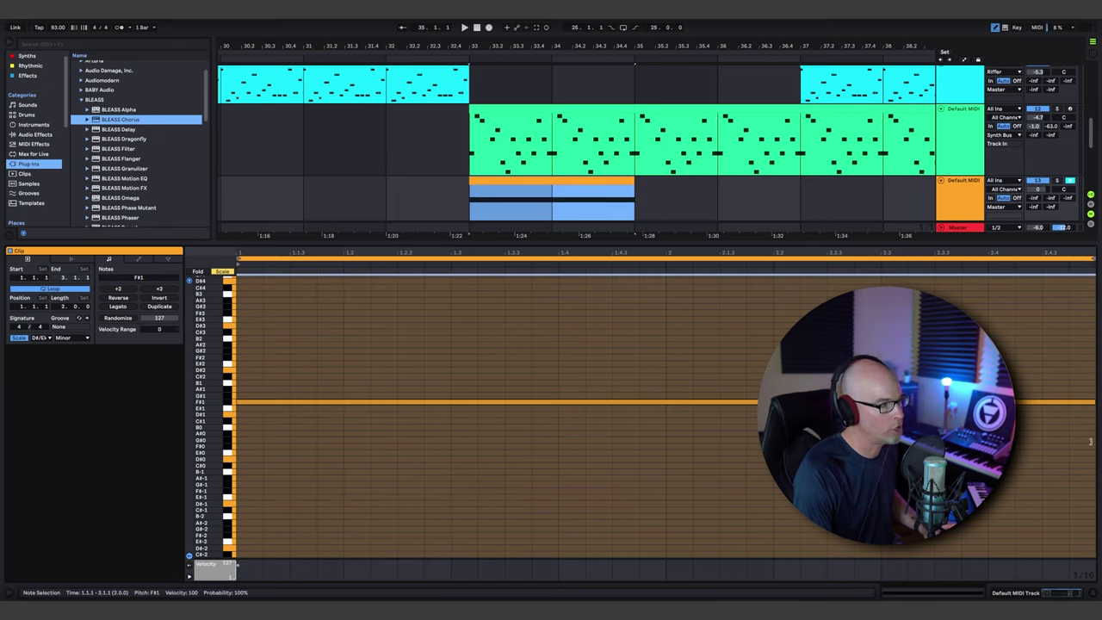
left_click_drag(676, 245, 702, 504)
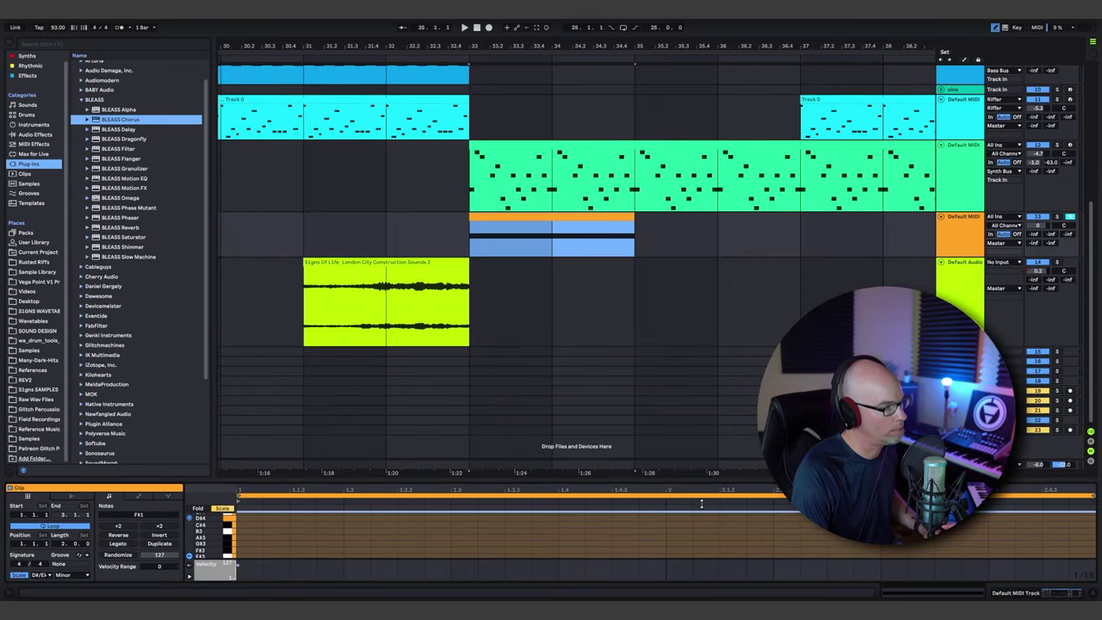
Step: Load the Vital synth on the orange MIDI track, hide the browser, and shrink and reposition the synth window
left_click(27, 56)
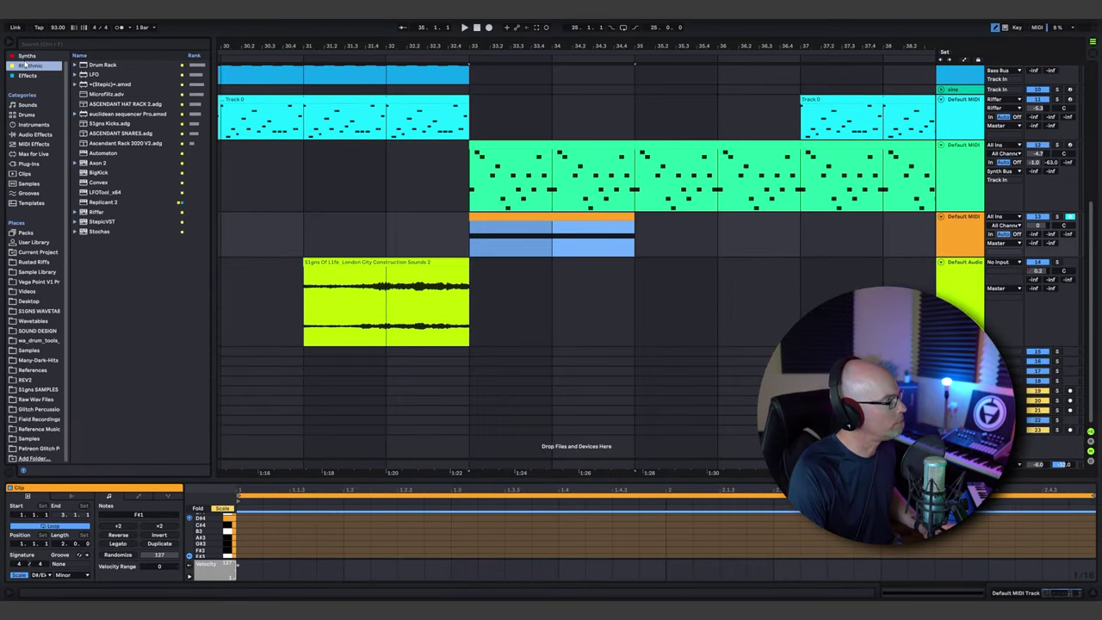
double_click(102, 290)
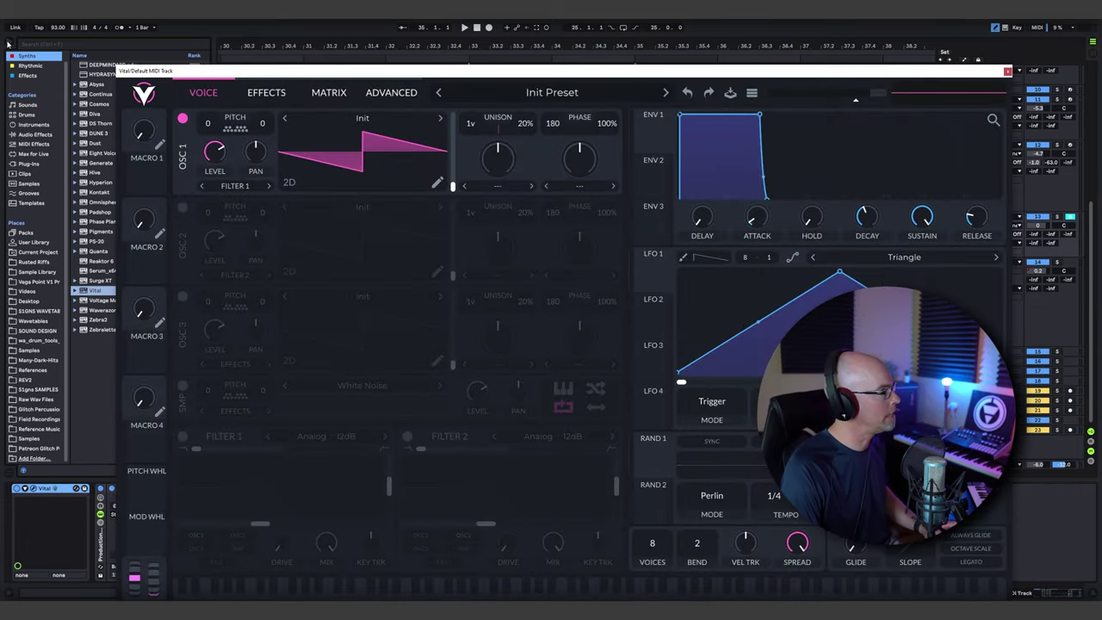
left_click(7, 43)
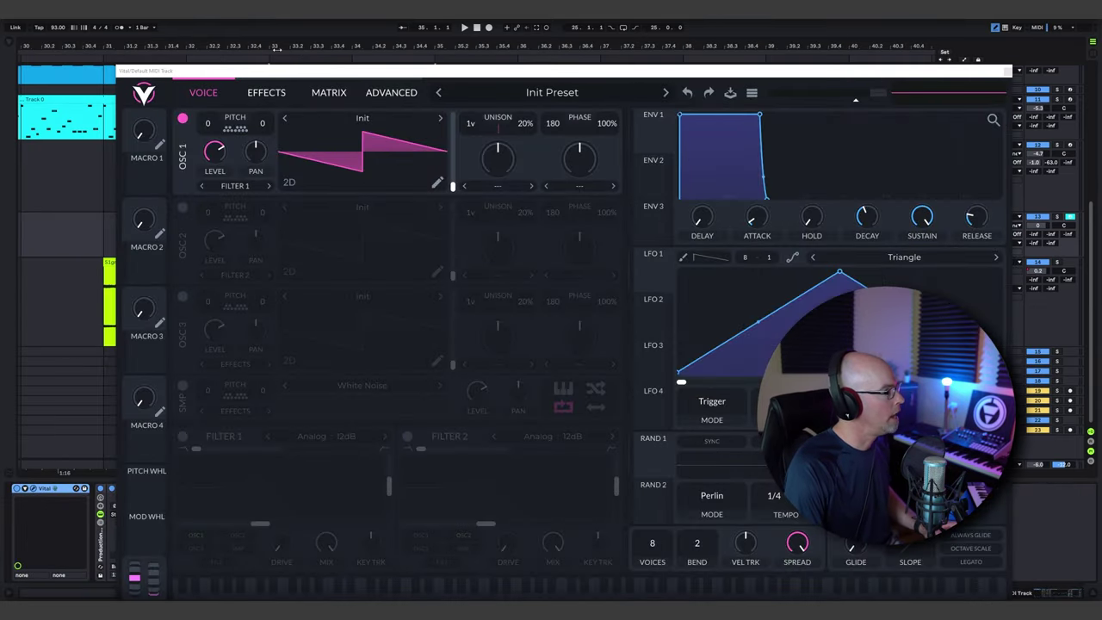
left_click_drag(327, 73, 258, 45)
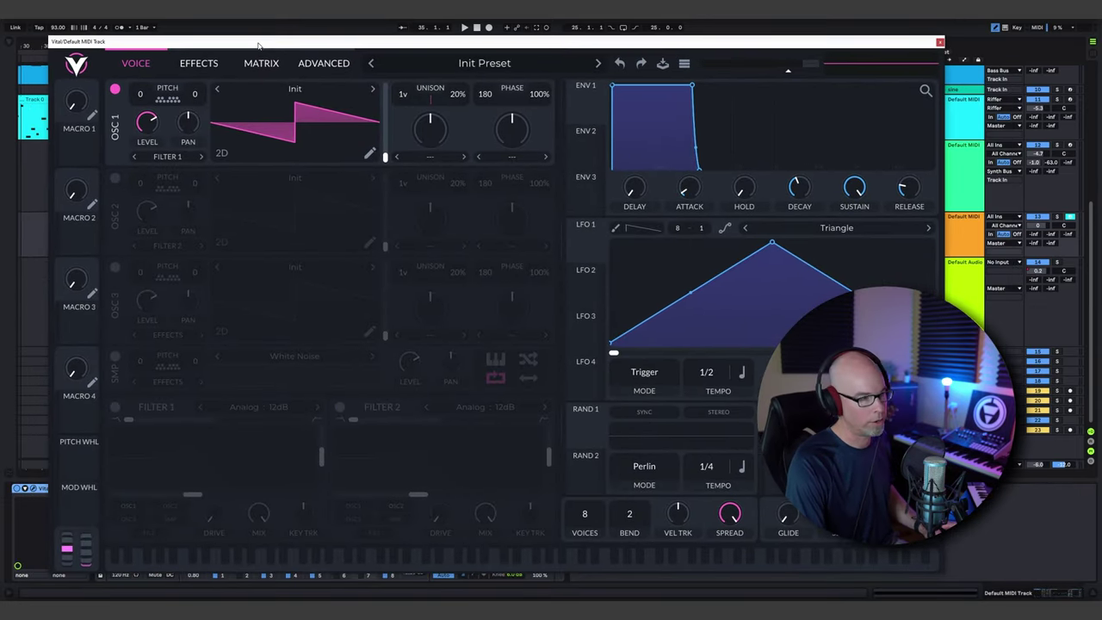
left_click_drag(943, 572, 739, 455)
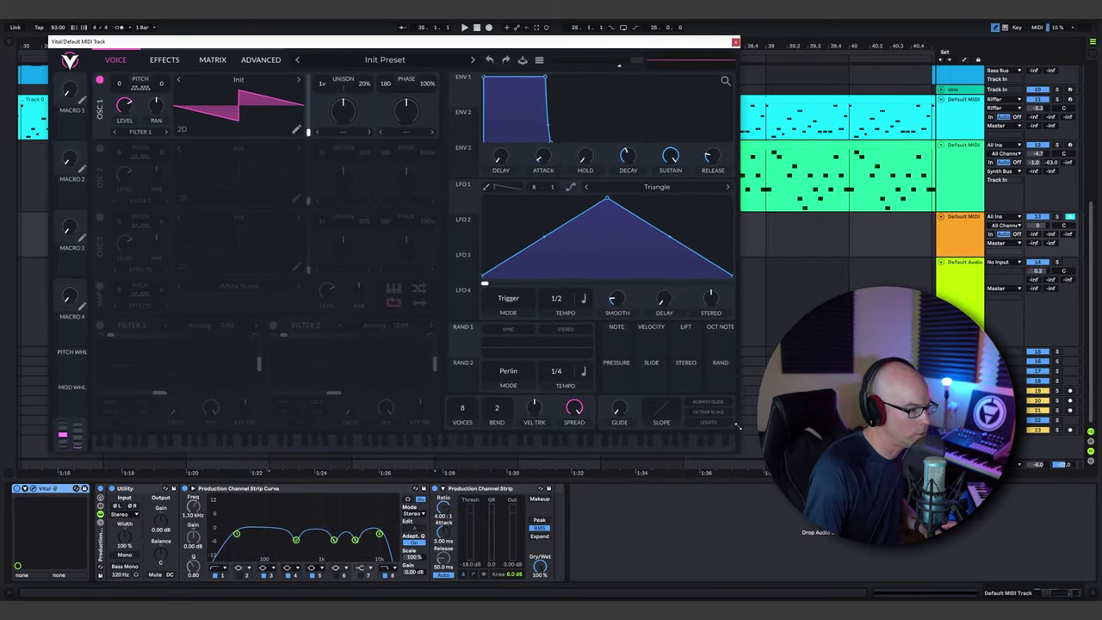
left_click_drag(457, 44, 461, 87)
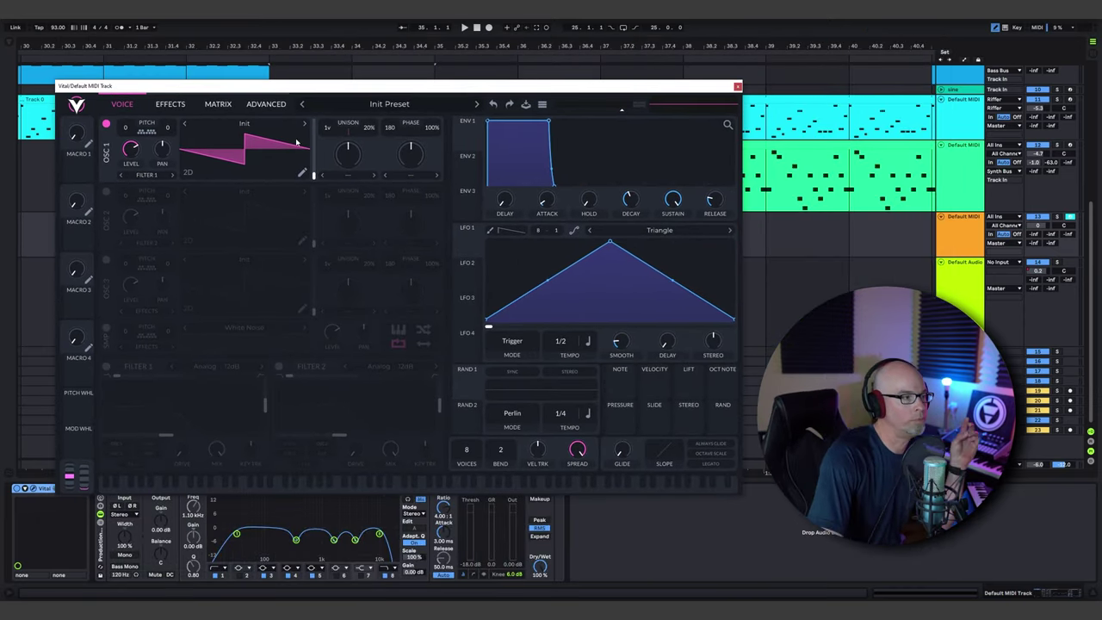
Step: Load the Factory wavetable Basic Shapes into oscillator 1
left_click(244, 126)
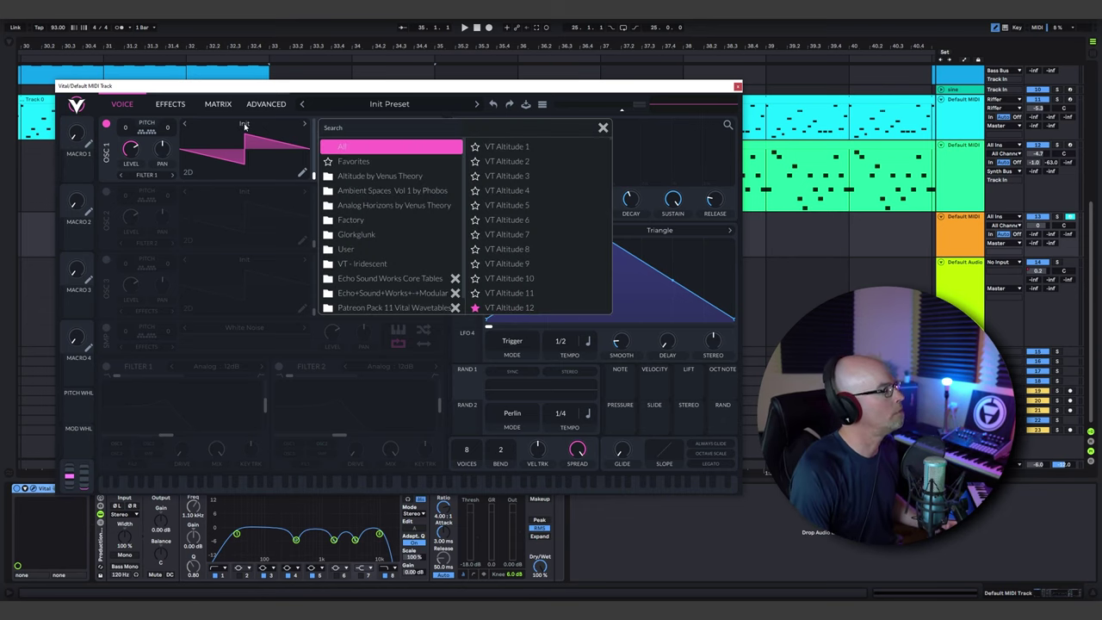
left_click(360, 221)
left_click(534, 146)
left_click(603, 128)
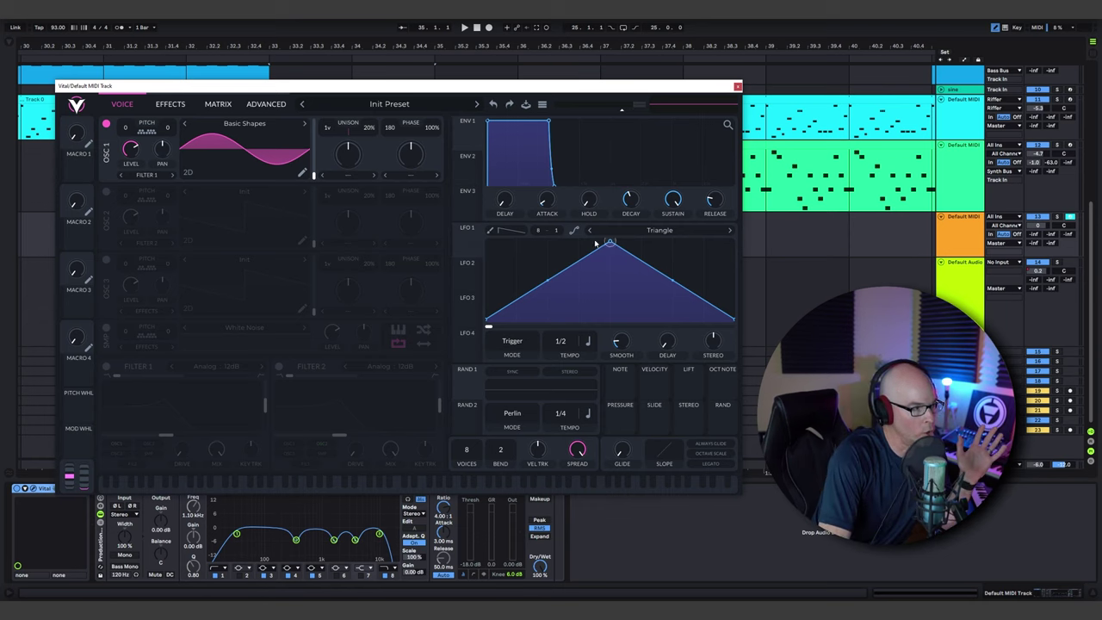
Step: Reshape LFO 1 from a triangle into a steep start with a long decaying tail, and set its mode to Envelope
left_click_drag(606, 242, 443, 225)
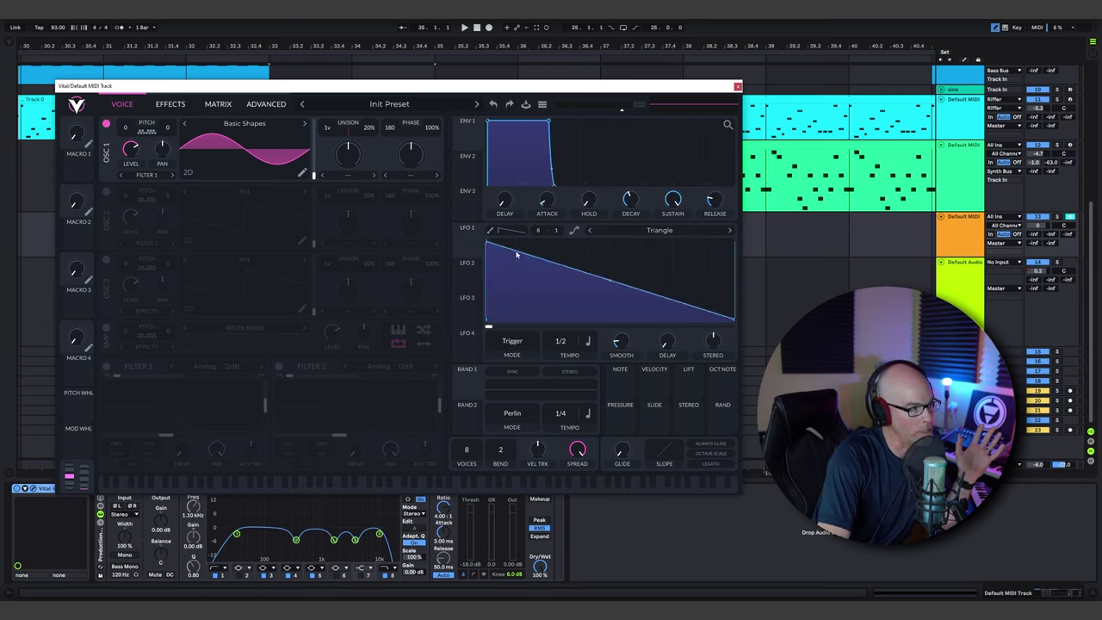
left_click_drag(520, 248, 515, 298)
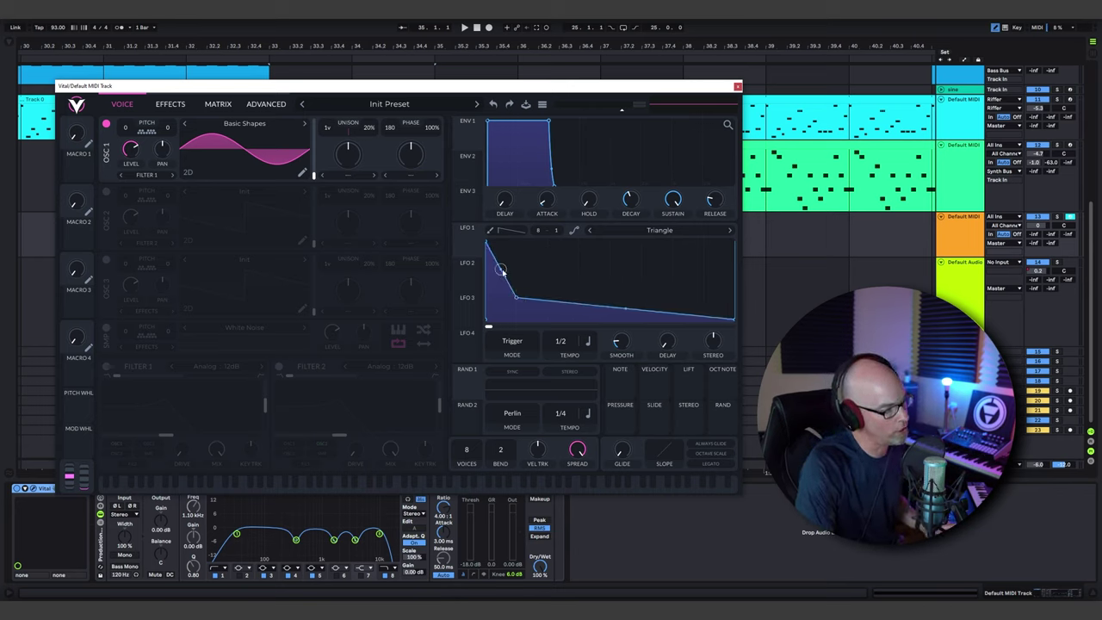
double_click(548, 312)
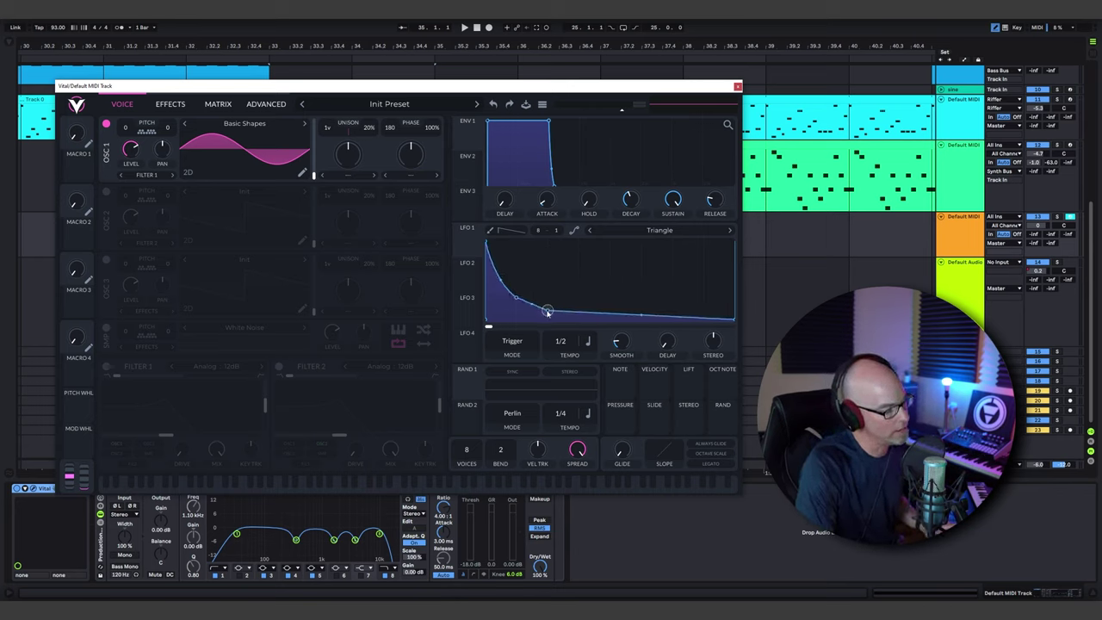
double_click(588, 311)
left_click_drag(588, 311, 590, 316)
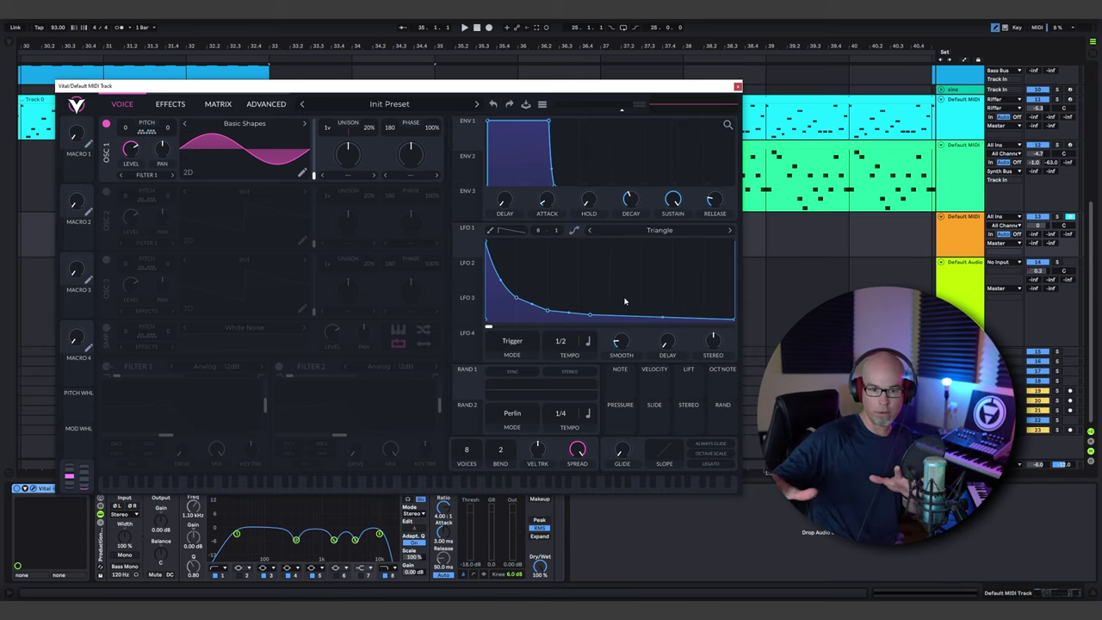
left_click(510, 344)
left_click(512, 372)
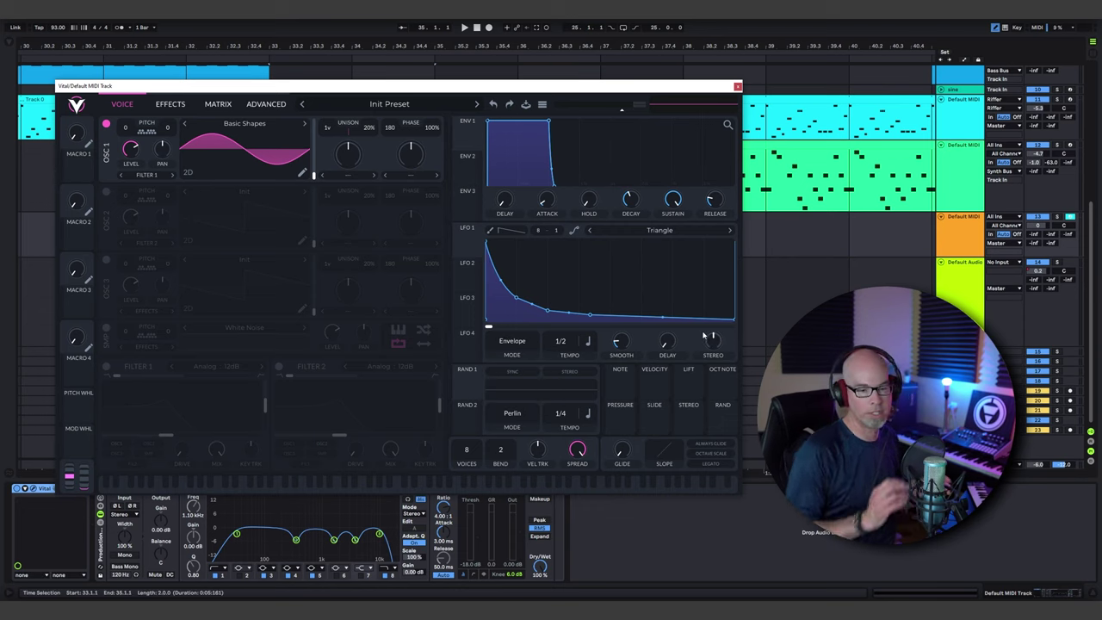
Step: Turn oscillator 1's level all the way down and reposition the synth window
left_click_drag(435, 79, 779, 166)
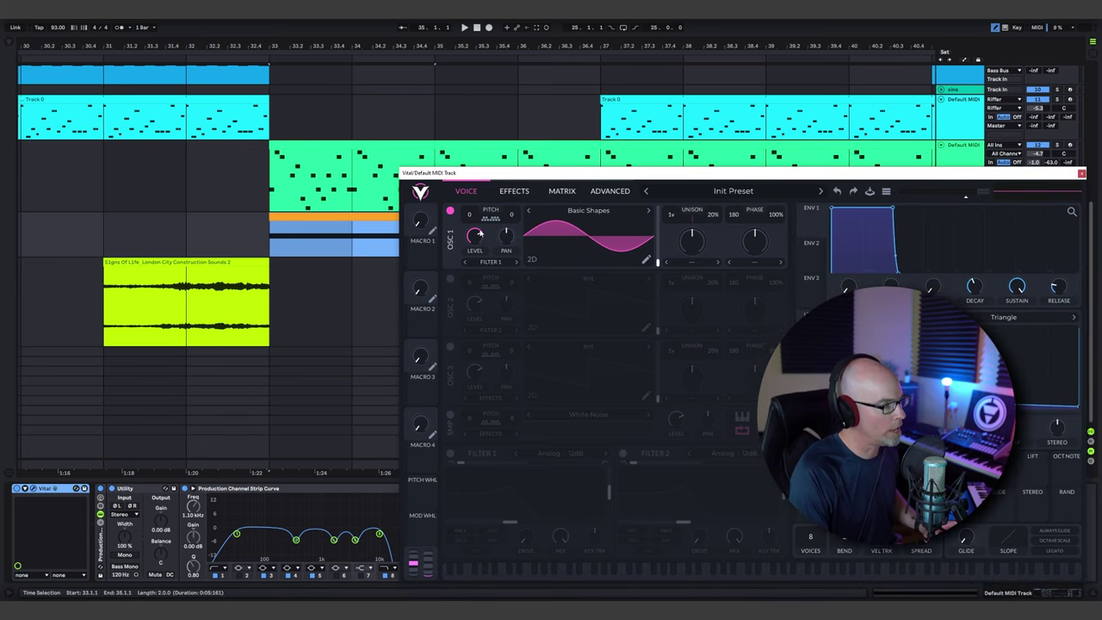
left_click_drag(529, 174, 257, 105)
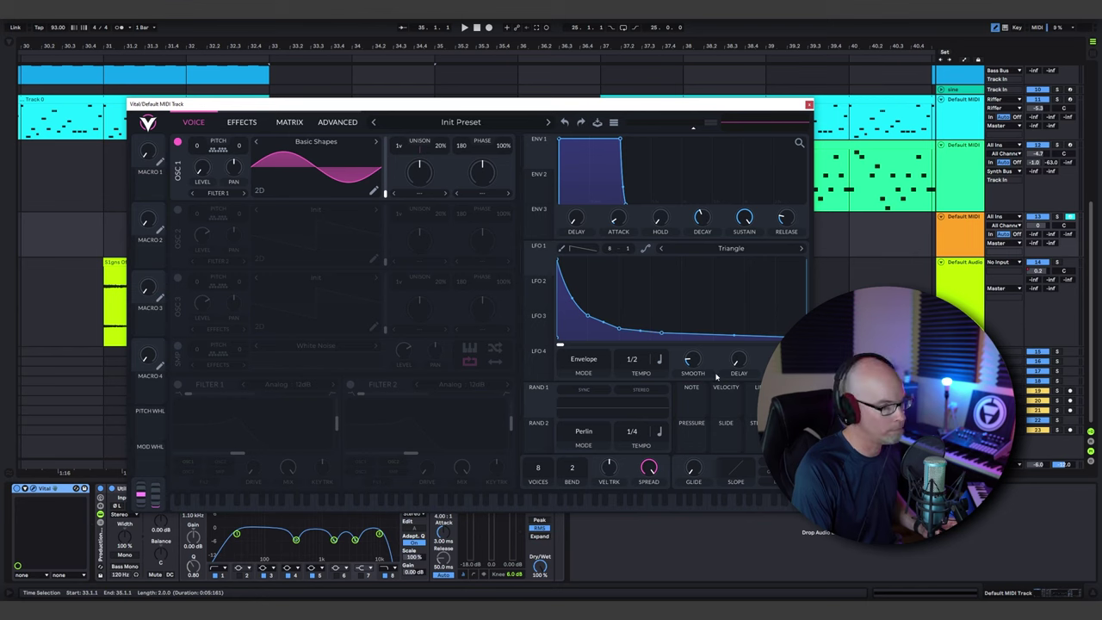
Step: Assign LFO 1 to modulate oscillator 1's level and its transpose, with a transpose amount of about 33.4
left_click_drag(471, 103, 406, 59)
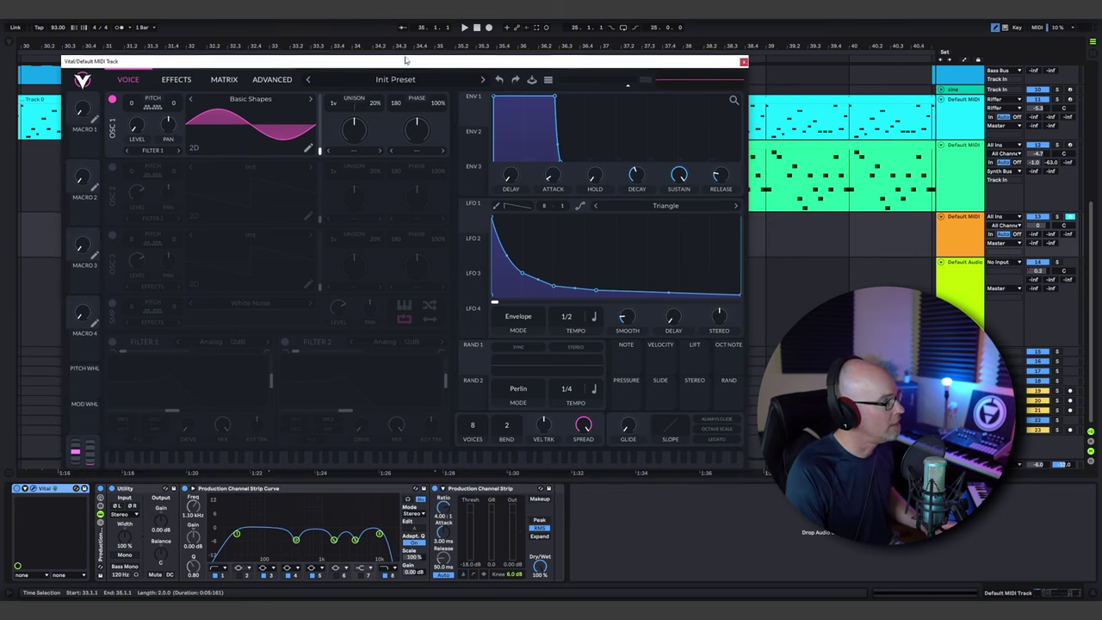
left_click_drag(474, 219, 136, 127)
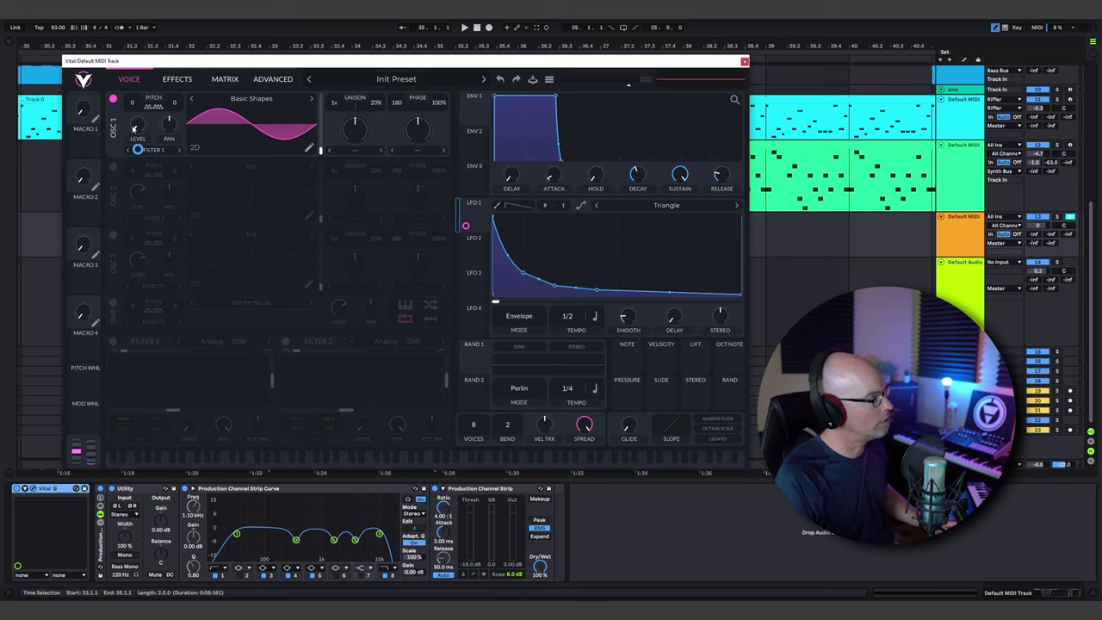
left_click(272, 79)
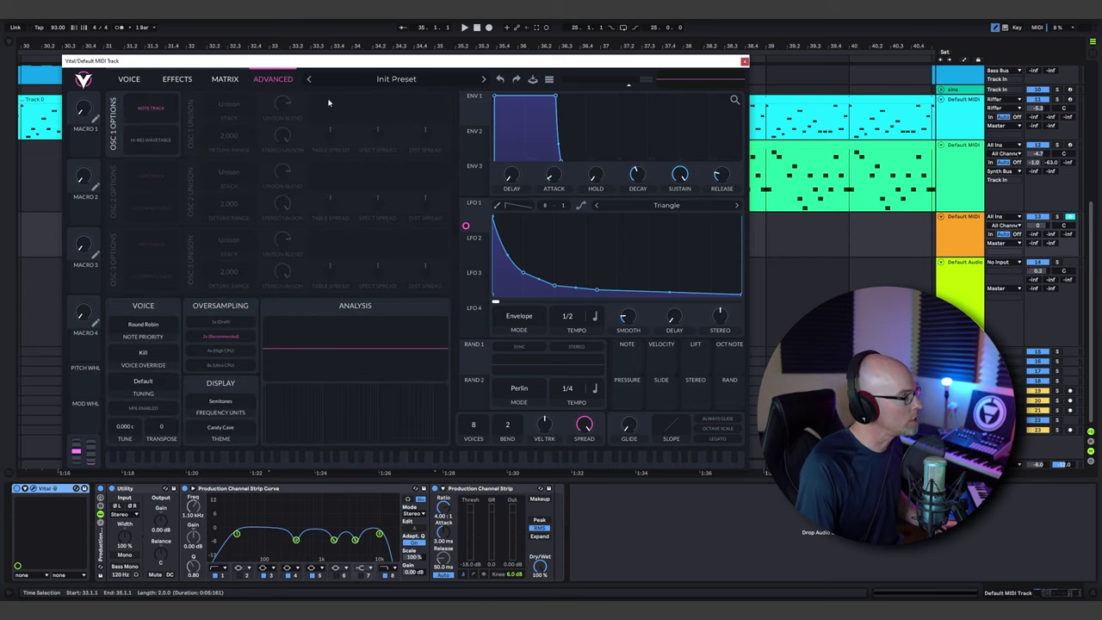
left_click(128, 80)
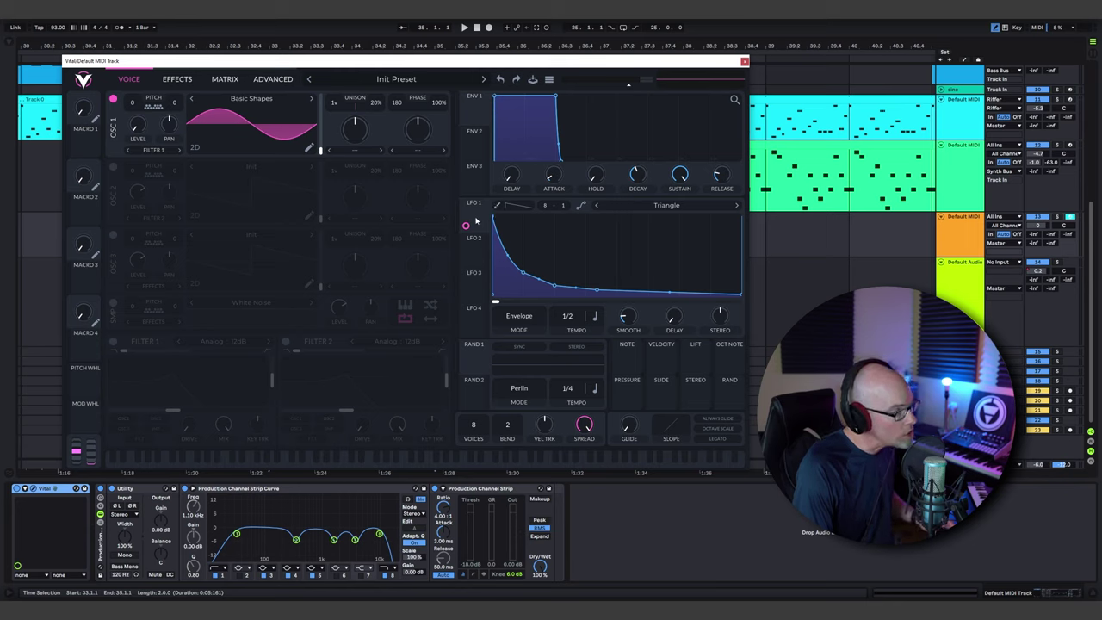
left_click_drag(465, 225, 136, 118)
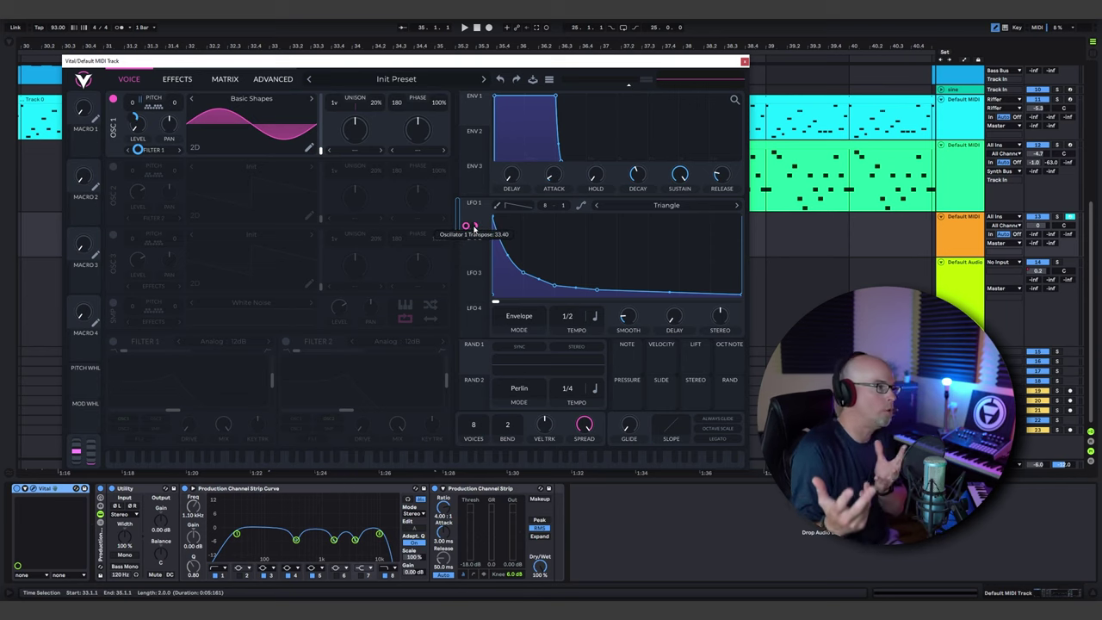
Step: Solo the orange MIDI track and play the impact sound from bar 33
left_click_drag(250, 62, 514, 337)
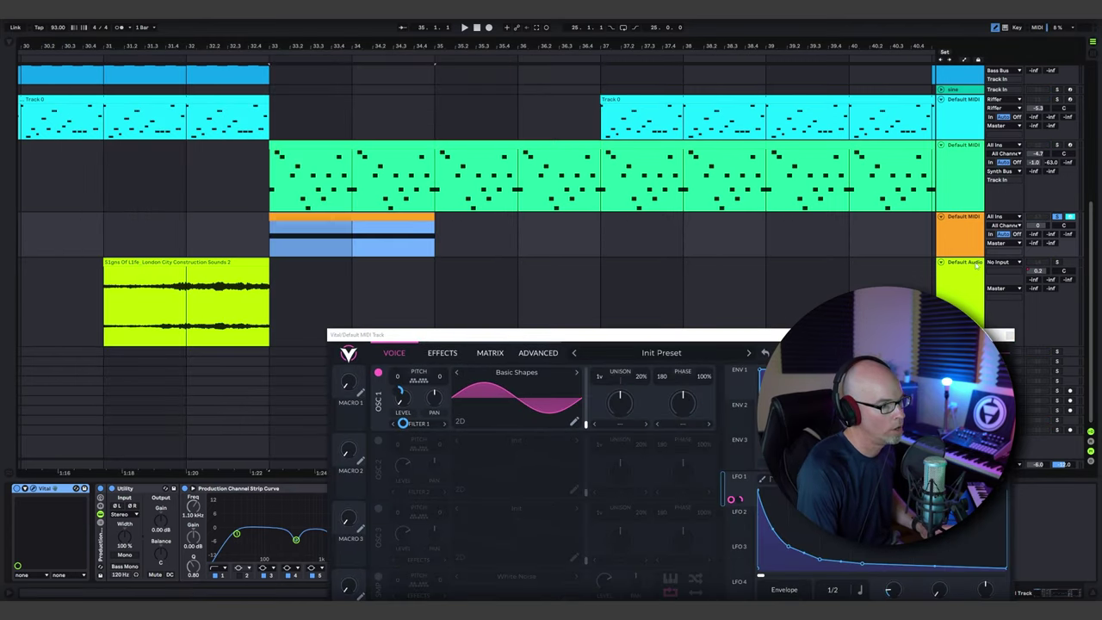
left_click_drag(864, 335, 602, 149)
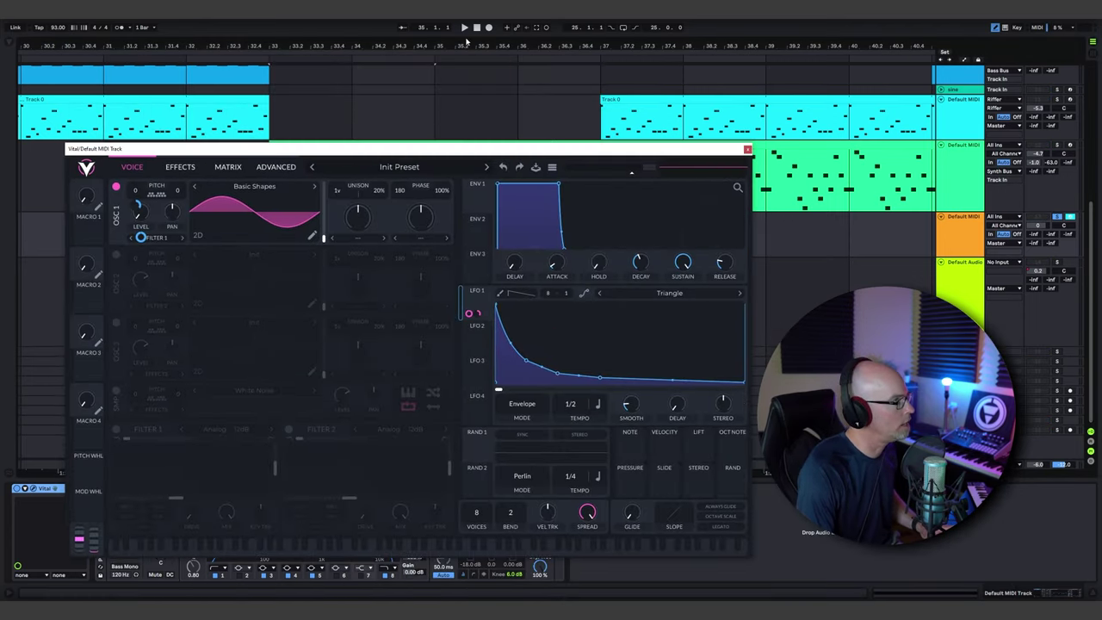
left_click(462, 29)
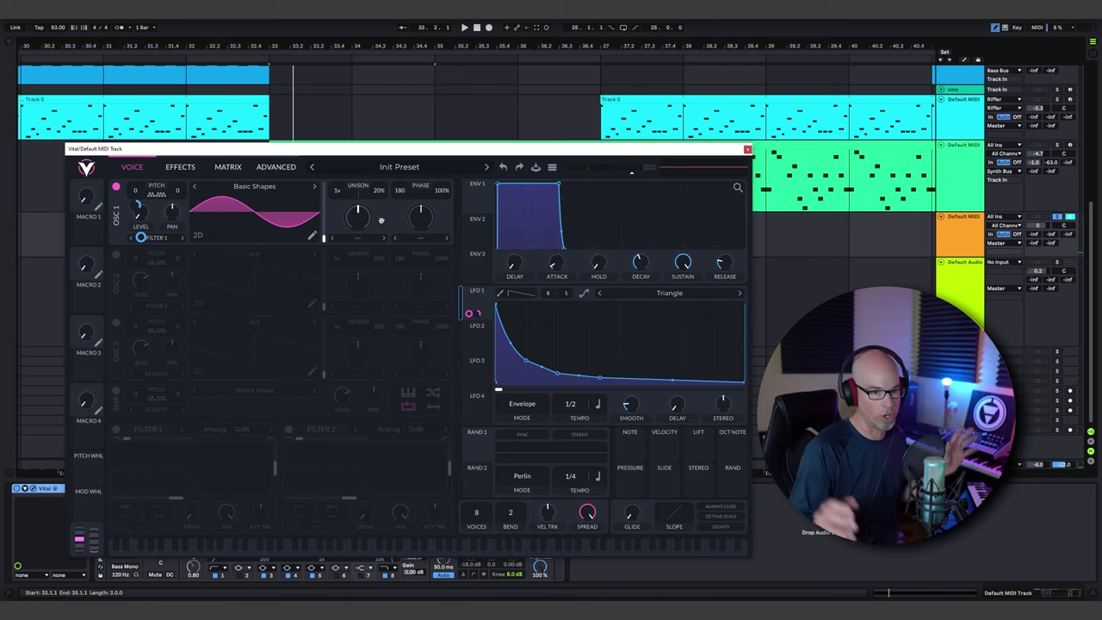
Step: Set oscillator 1's transpose to -24 and play back the impact
left_click_drag(386, 149, 367, 97)
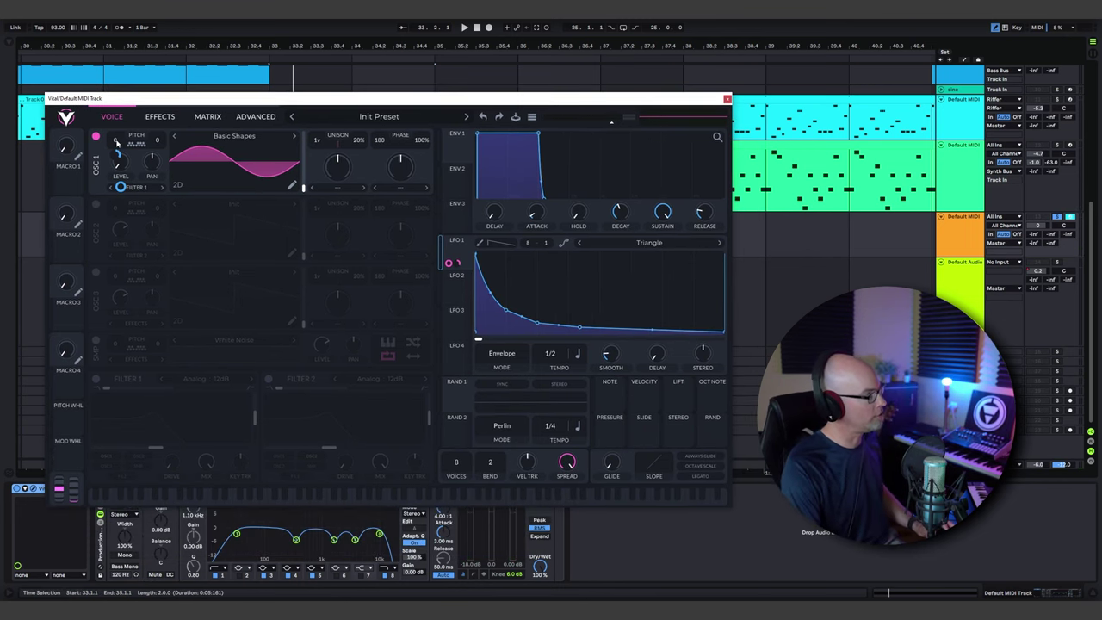
left_click_drag(117, 142, 118, 154)
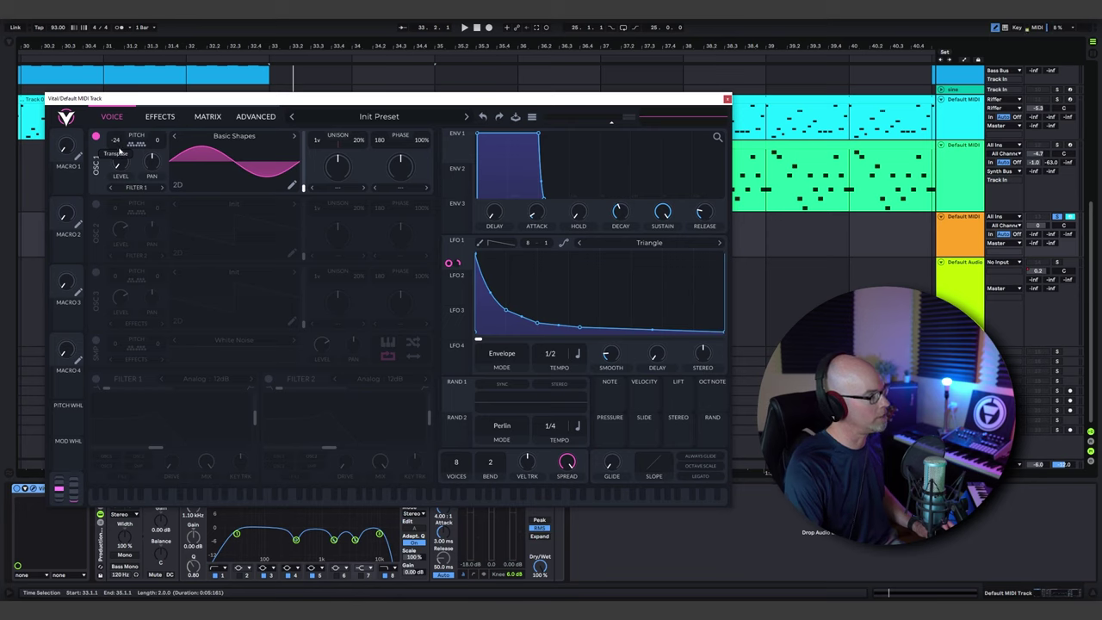
key("space")
key("space")
key("space")
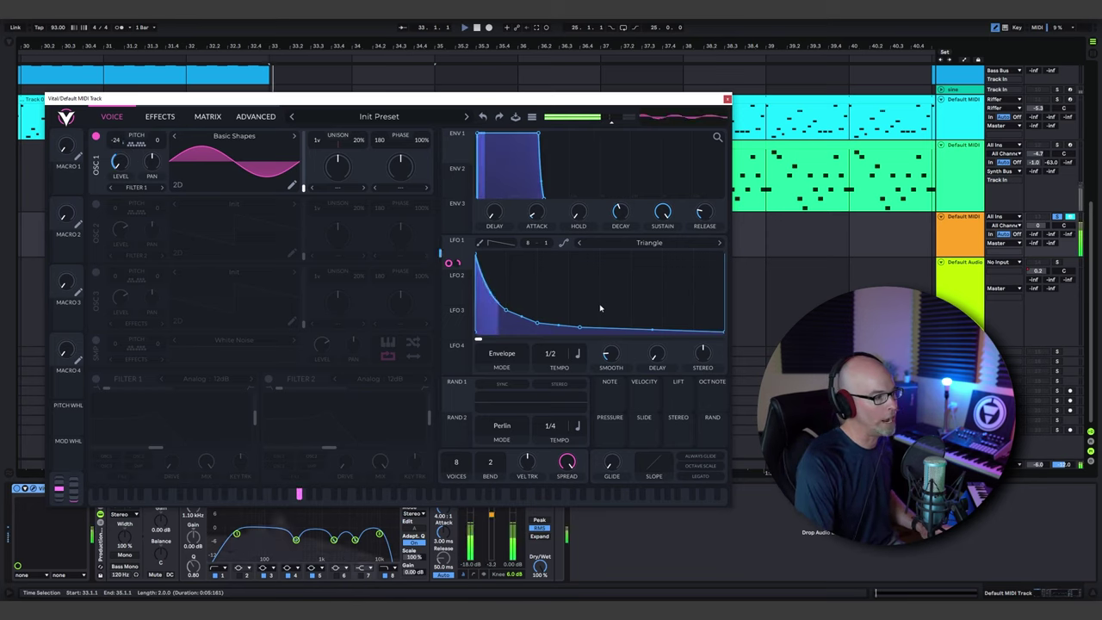
key("space")
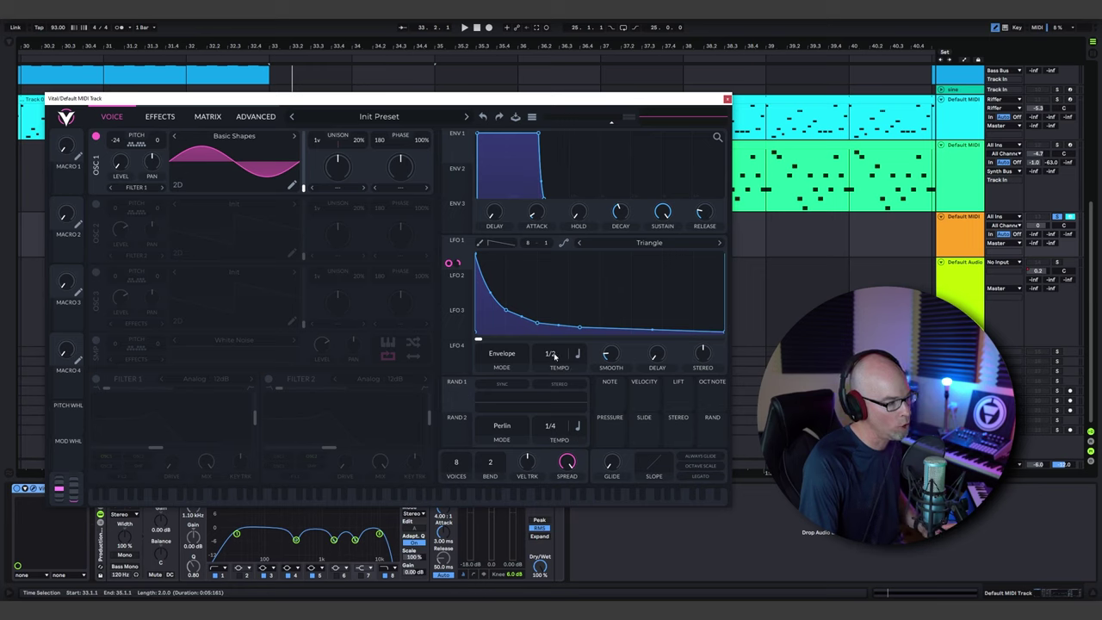
Step: Set LFO 1's tempo to 1/1 and reshape its curve into a gentler decay with a single middle point
key("space")
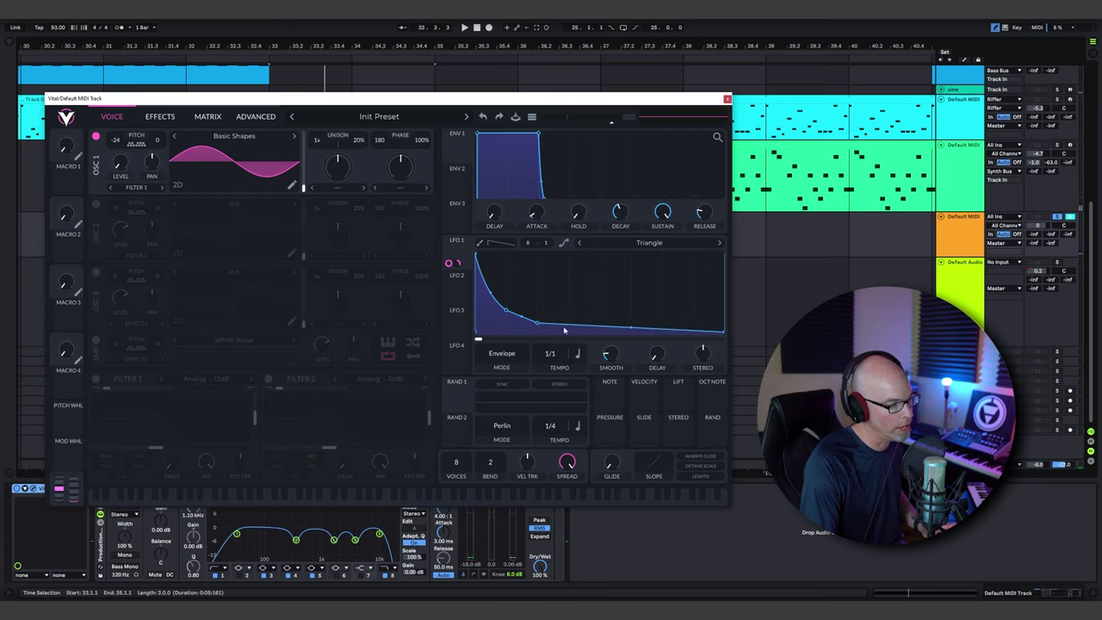
left_click_drag(538, 323, 593, 329)
left_click_drag(506, 312, 560, 322)
double_click(593, 329)
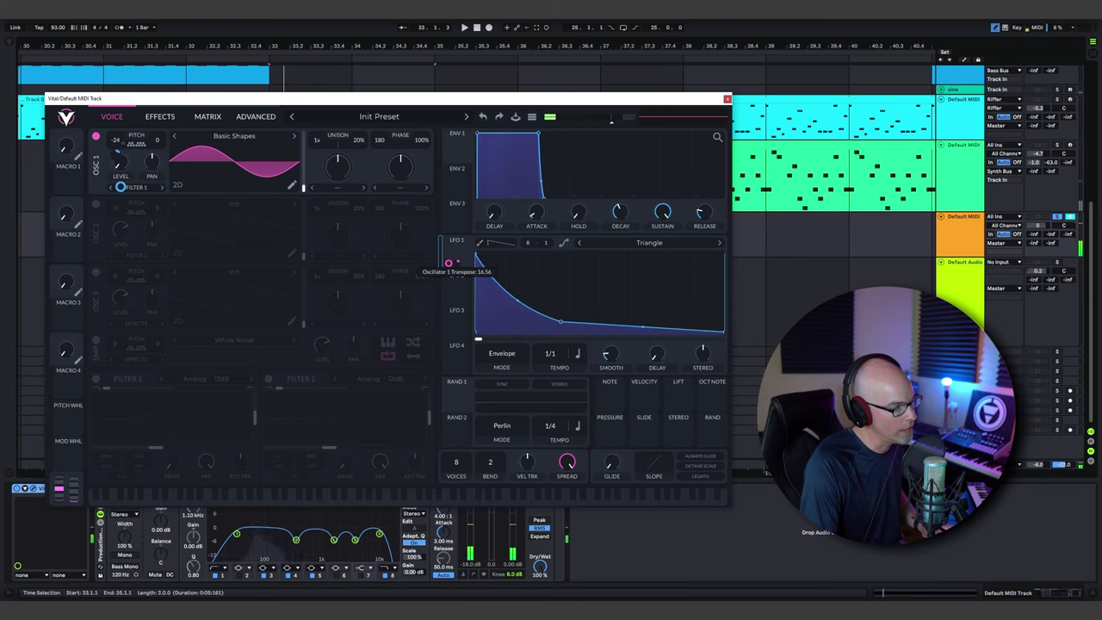
Step: Reduce LFO 1's modulation of oscillator 1's transpose, lower the LFO curve's middle point slightly, and audition the impact
mouse_move(448, 263)
left_mouse_down()
mouse_move(449, 250)
mouse_move(450, 272)
mouse_move(466, 283)
mouse_move(457, 270)
left_mouse_up()
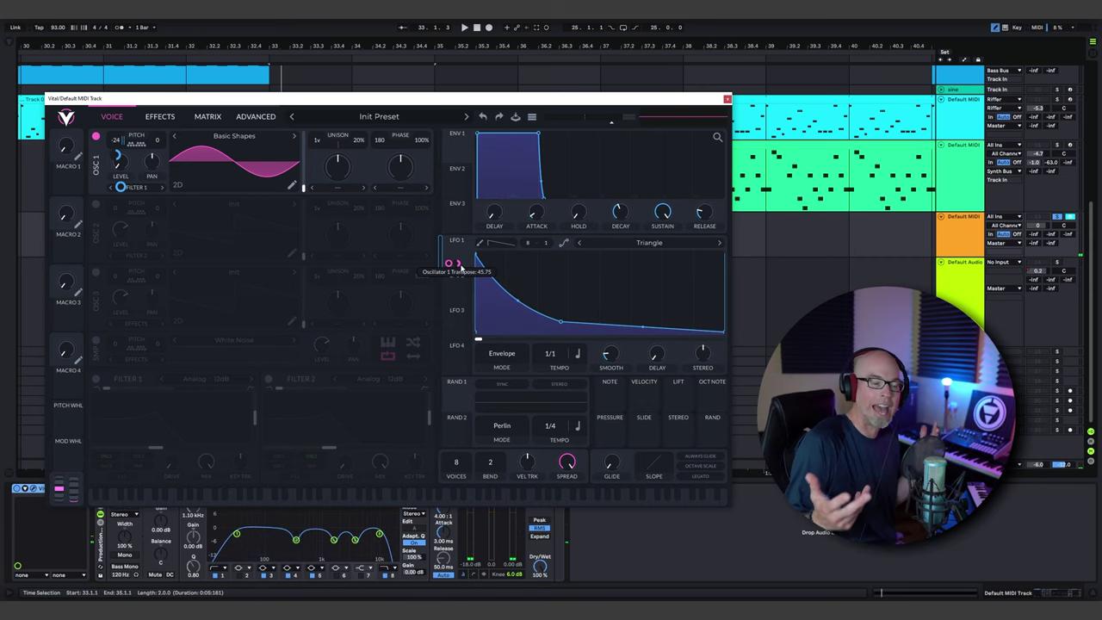
left_click_drag(461, 267, 461, 283)
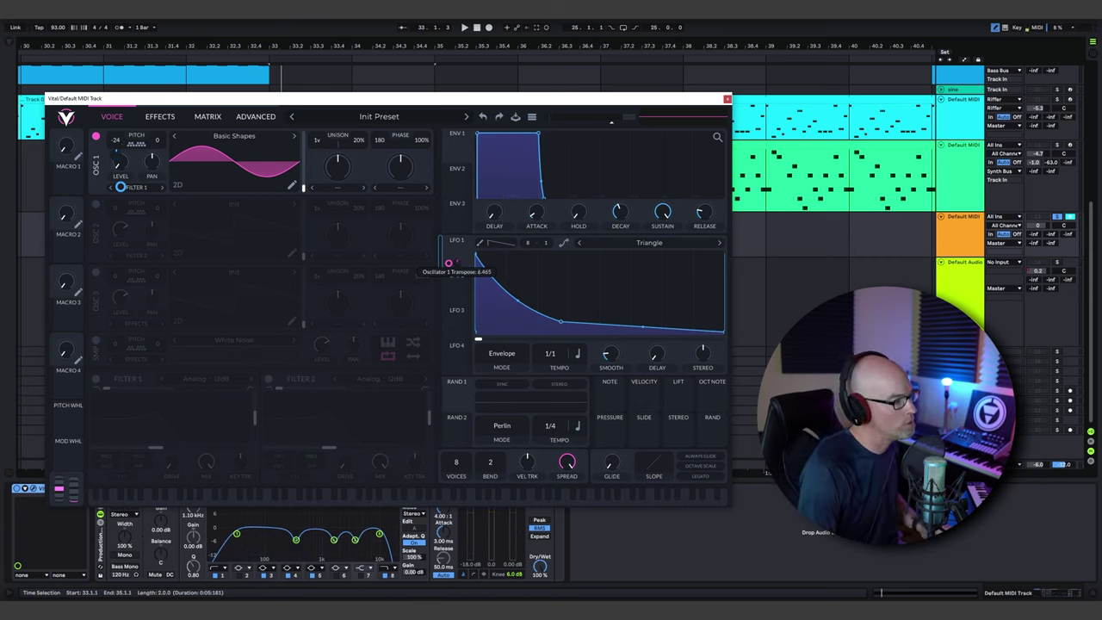
mouse_move(564, 323)
left_mouse_down()
mouse_move(524, 328)
mouse_move(573, 328)
left_mouse_up()
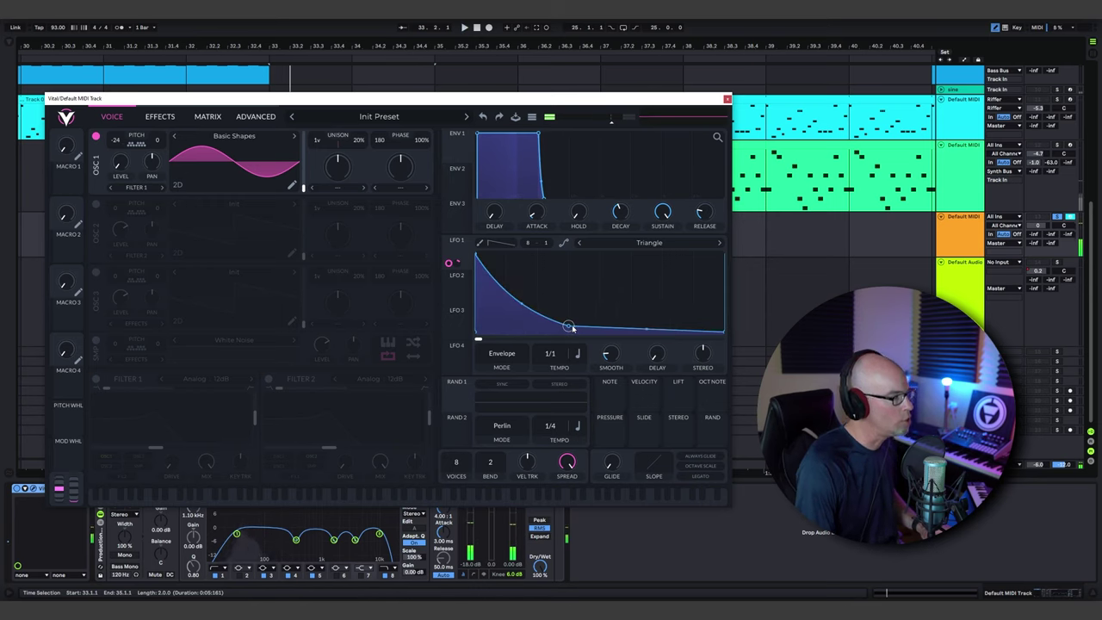
key("space")
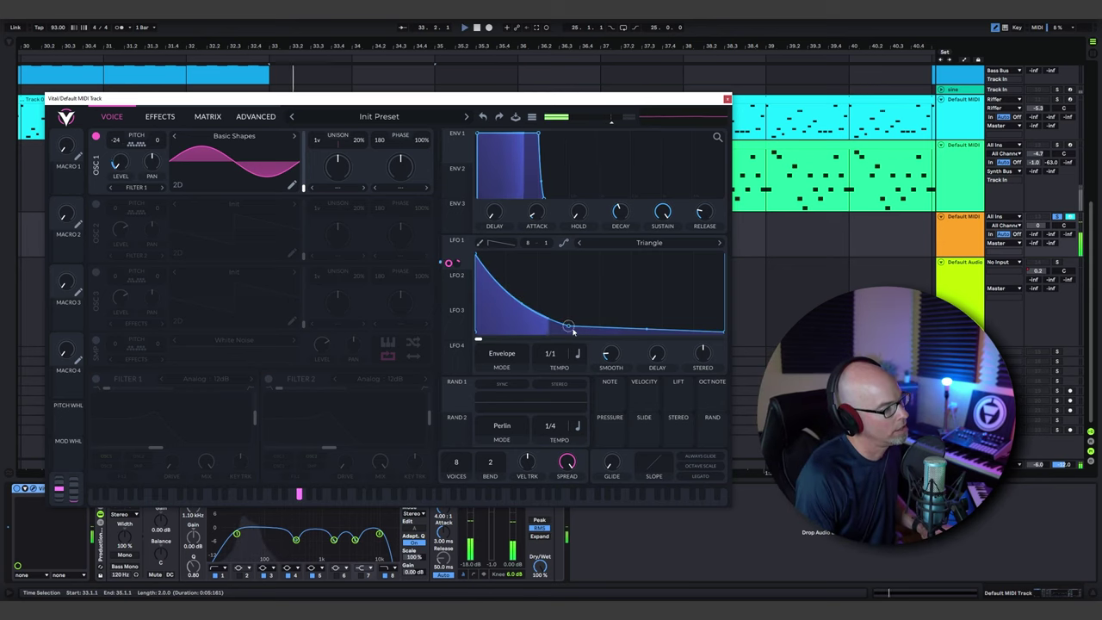
key("space")
key("space")
Step: Steepen LFO 1's initial decay by shifting its middle point earlier and adding a second point on the tail
left_click_drag(567, 326, 515, 322)
key("space")
key("space")
double_click(505, 300)
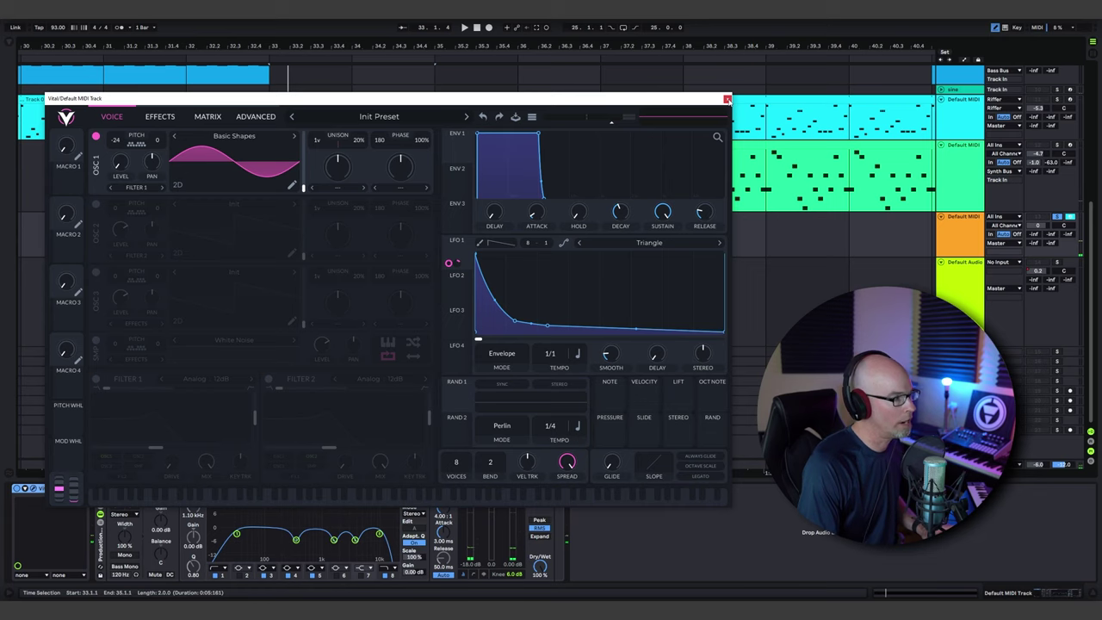
Step: Close the synth window, solo the construction audio track as well, and play the transition from bar 32
left_click(727, 100)
left_click(216, 219)
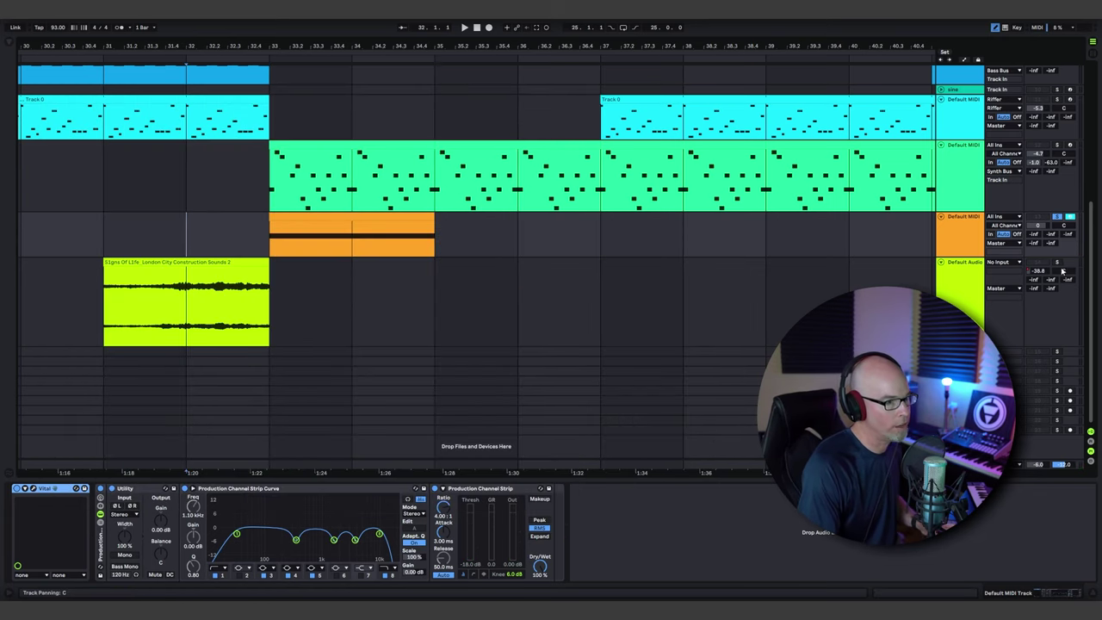
key("space")
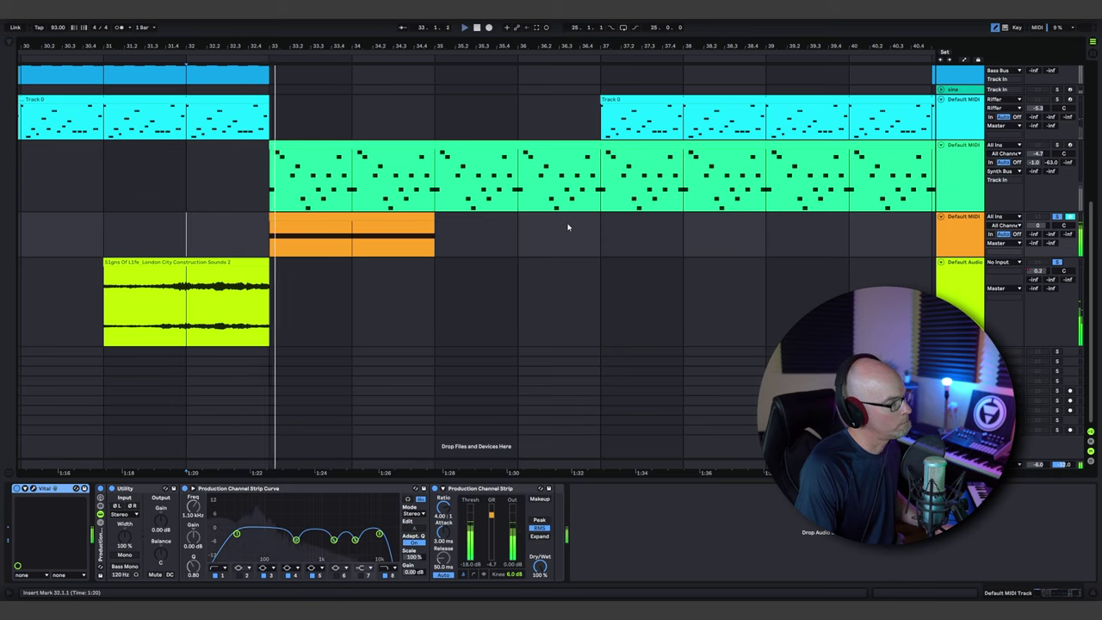
key("space")
key("space")
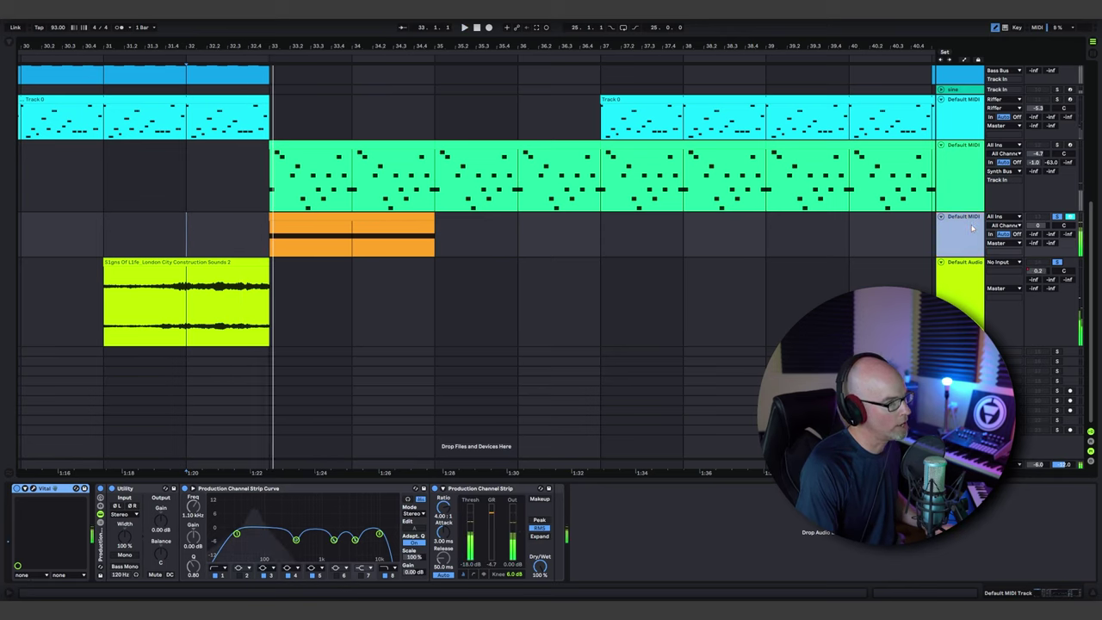
key("space")
Step: Enable Vital's Compressor effect in Multiband mode, play the transition, and close the synth window
left_click(33, 490)
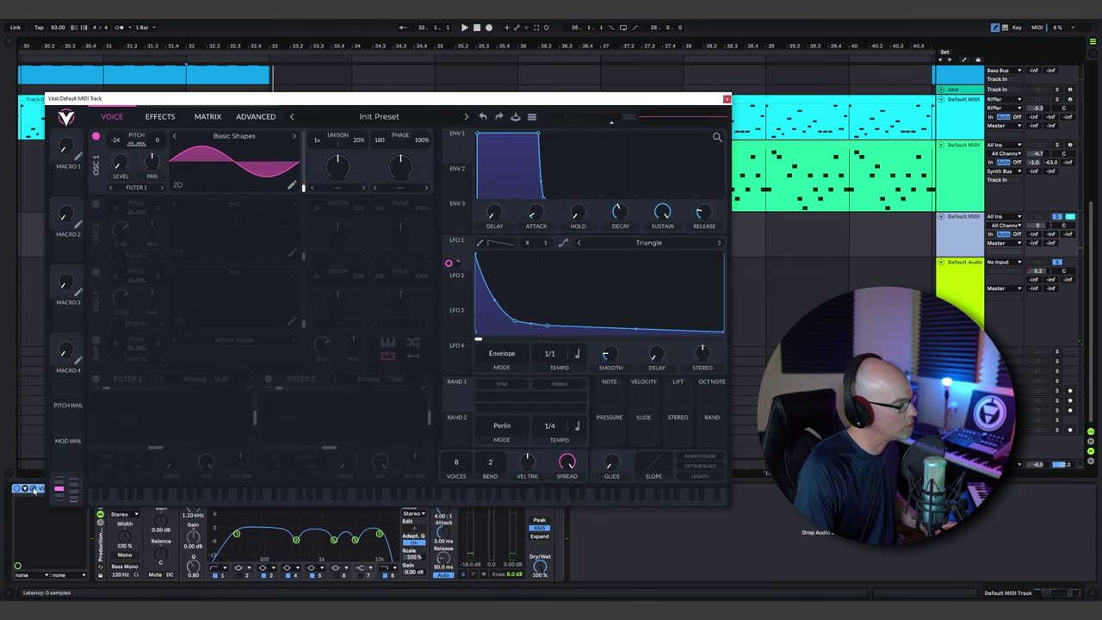
left_click(162, 117)
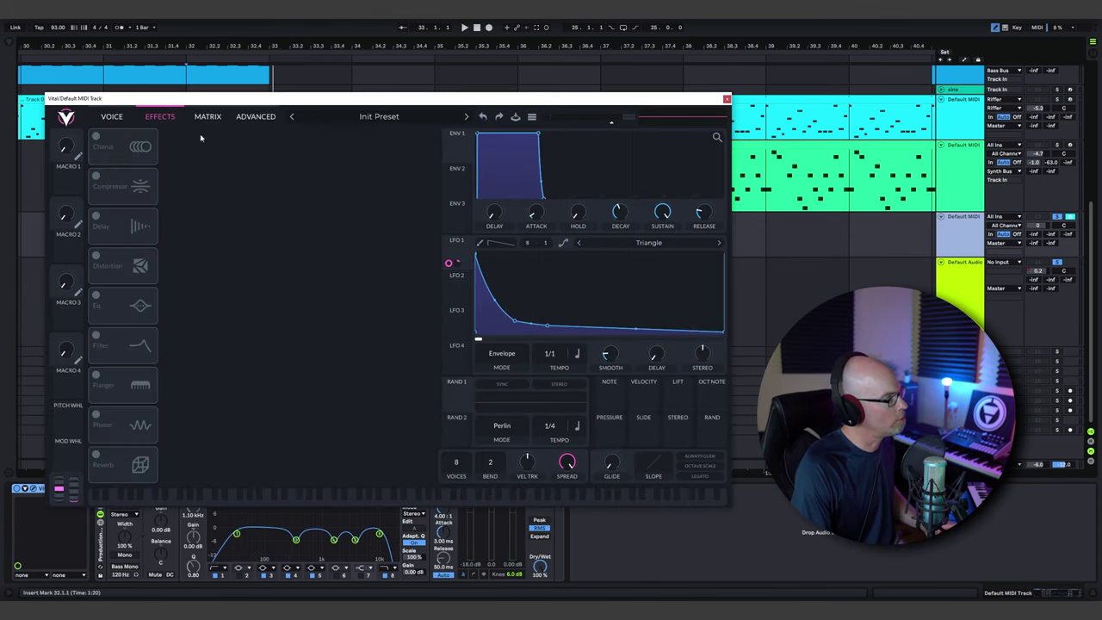
left_click(97, 177)
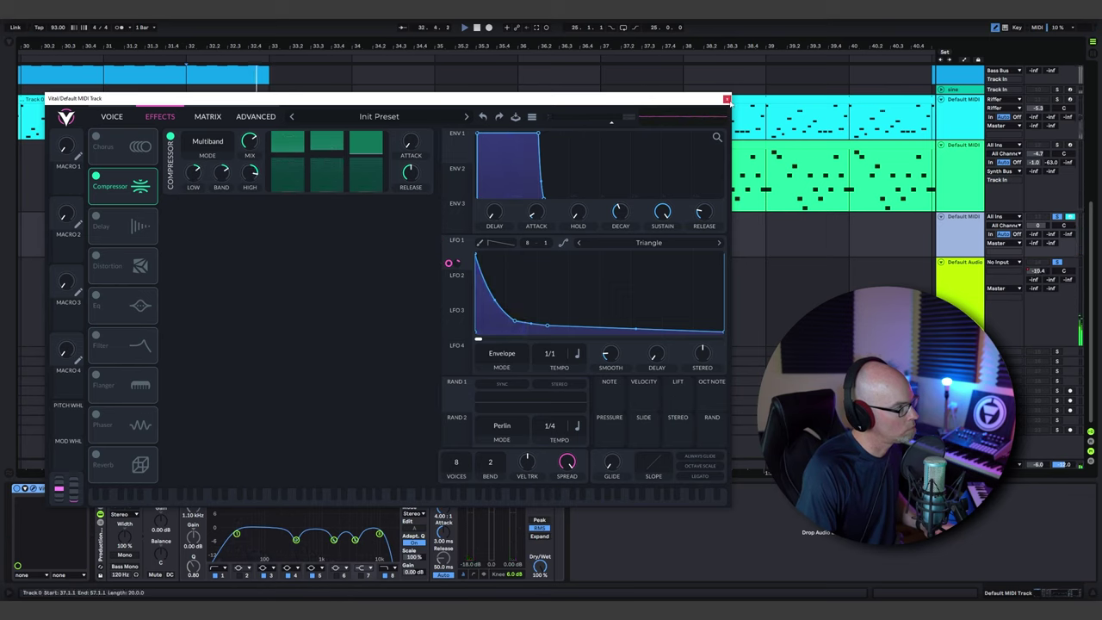
left_click(727, 99)
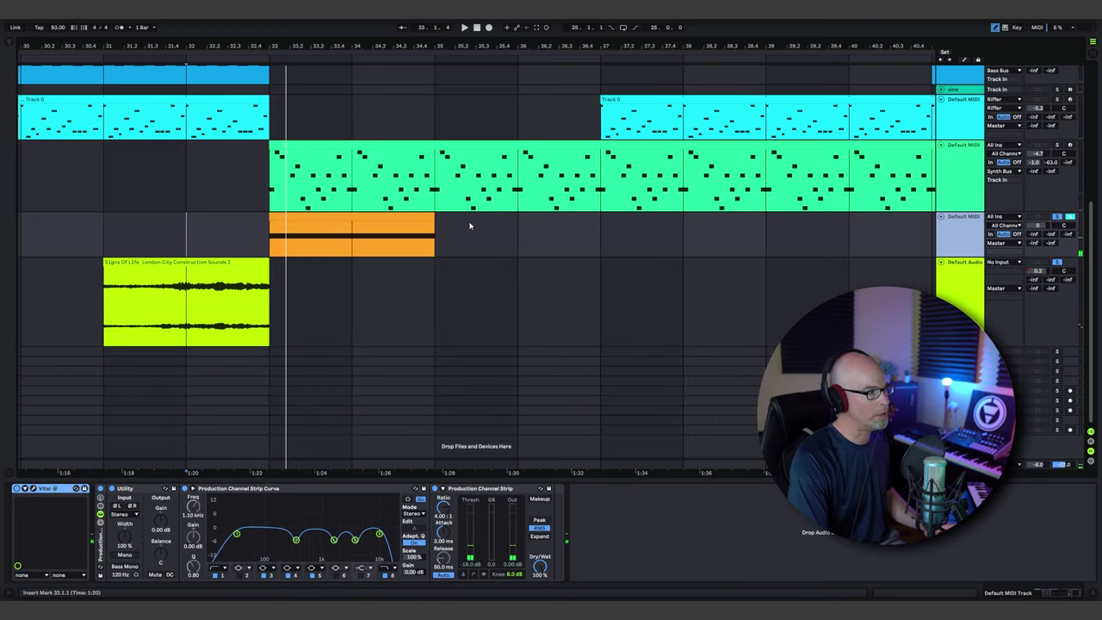
Step: Unfold the four collapsed audio tracks below the construction recording track
left_click(1015, 245)
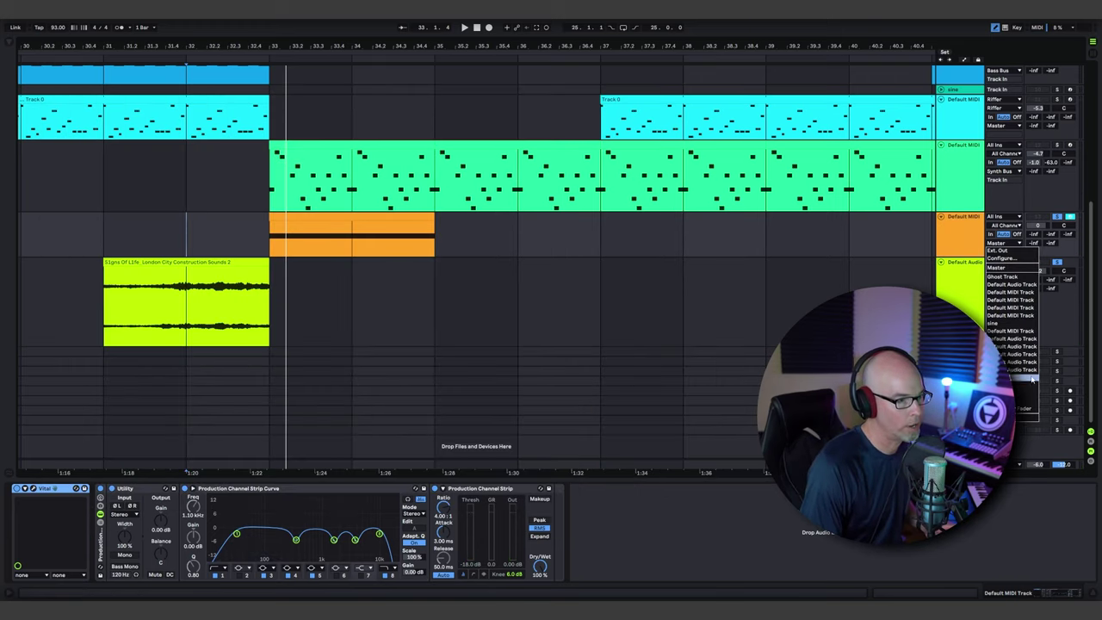
left_click(223, 263)
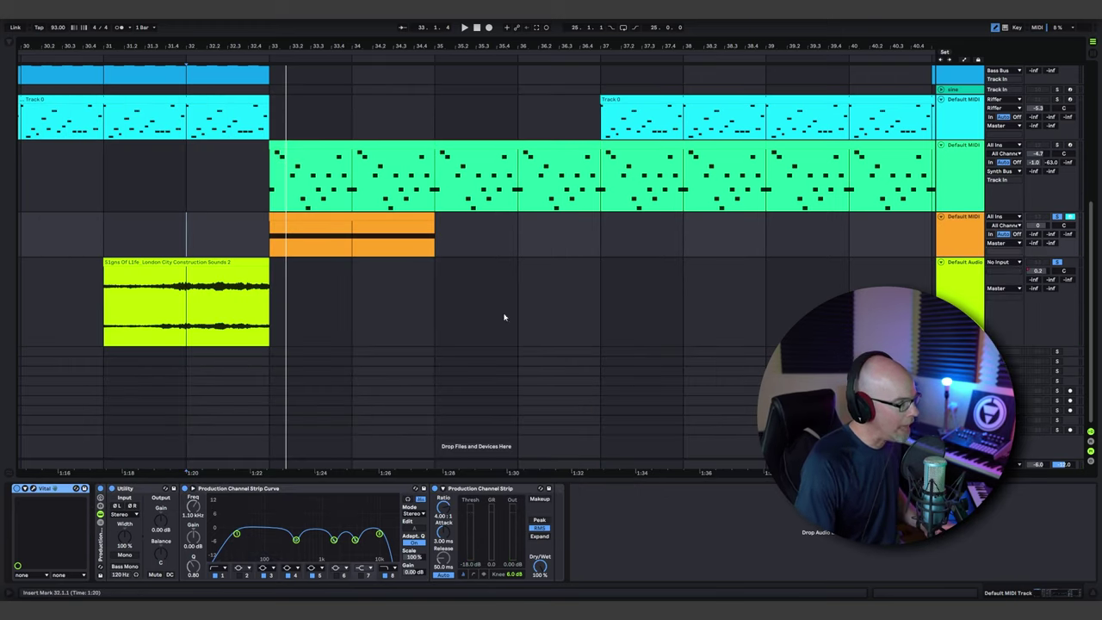
key("ctrl+t")
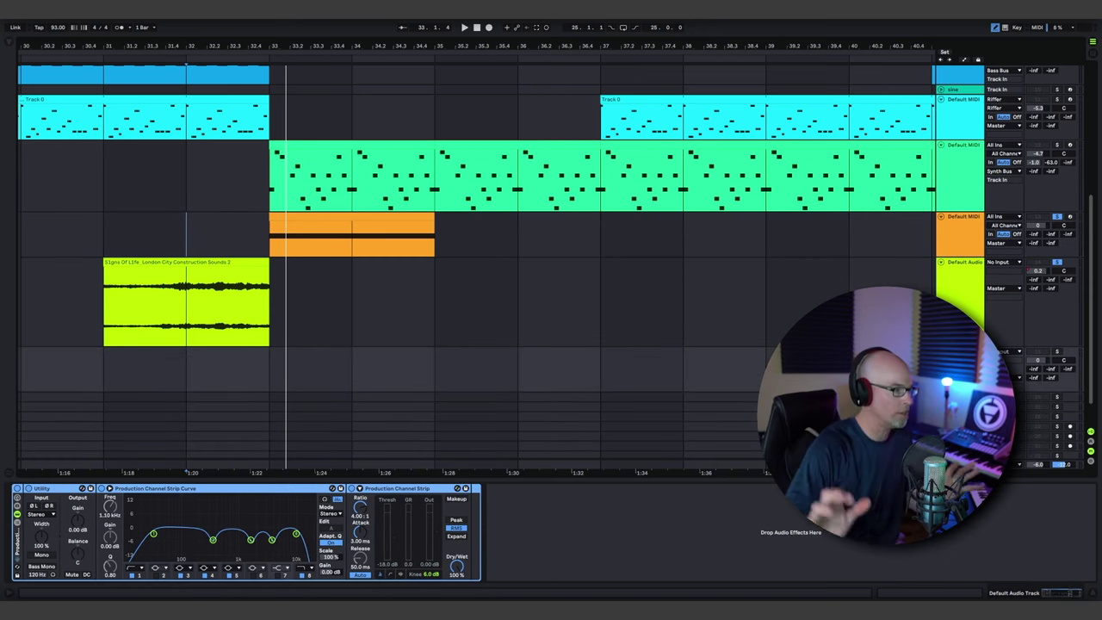
key("ctrl+t")
scroll(940, 397, "down", 2)
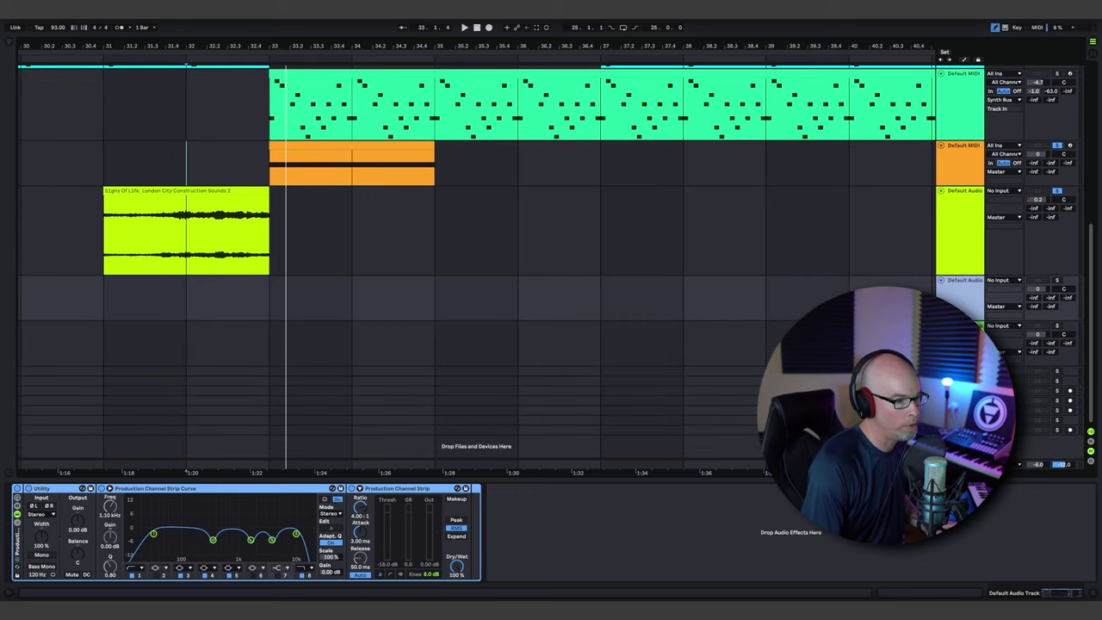
left_click(941, 371)
left_click(940, 417)
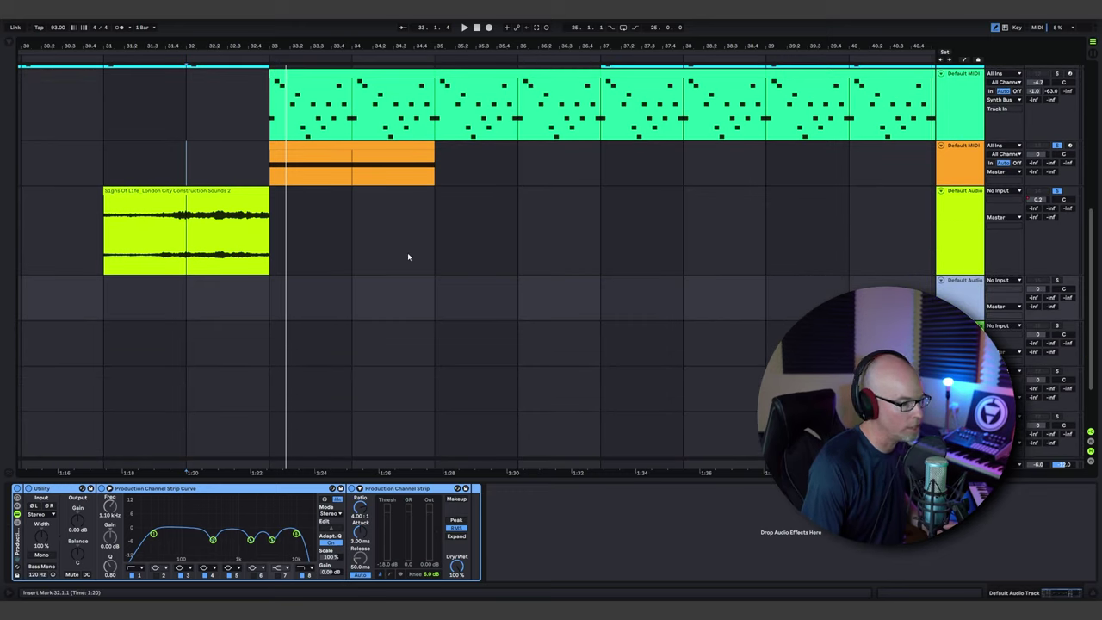
Step: Place the sample S1gns Of L1fe_Nails 1.wav from the Samples folder at bar 33 on the first empty audio track
left_click(8, 45)
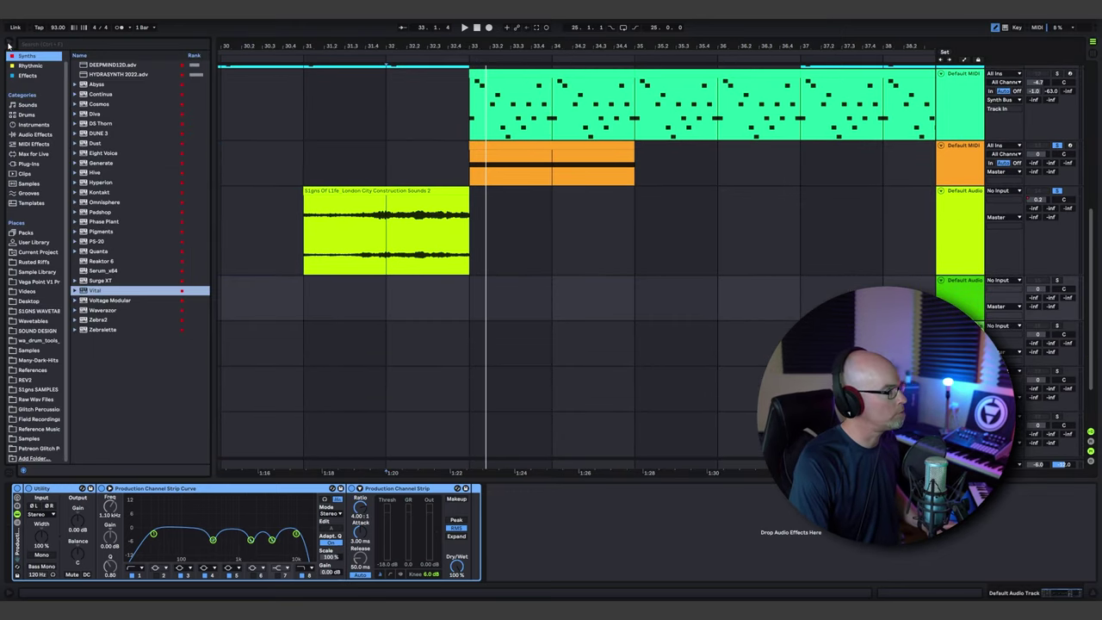
left_click(31, 438)
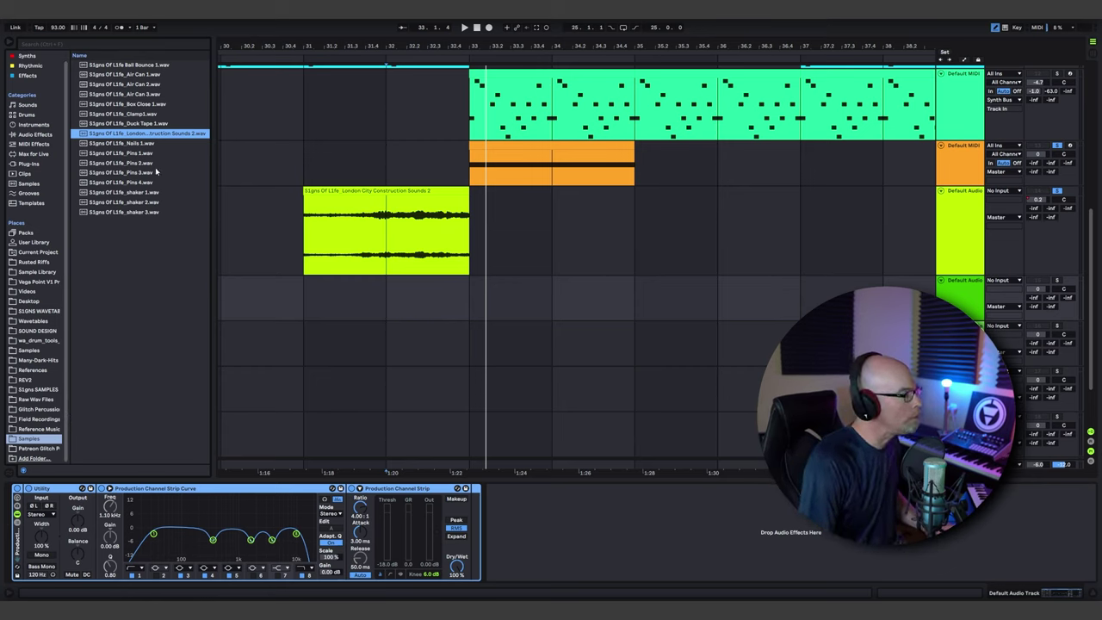
left_click_drag(136, 145, 484, 304)
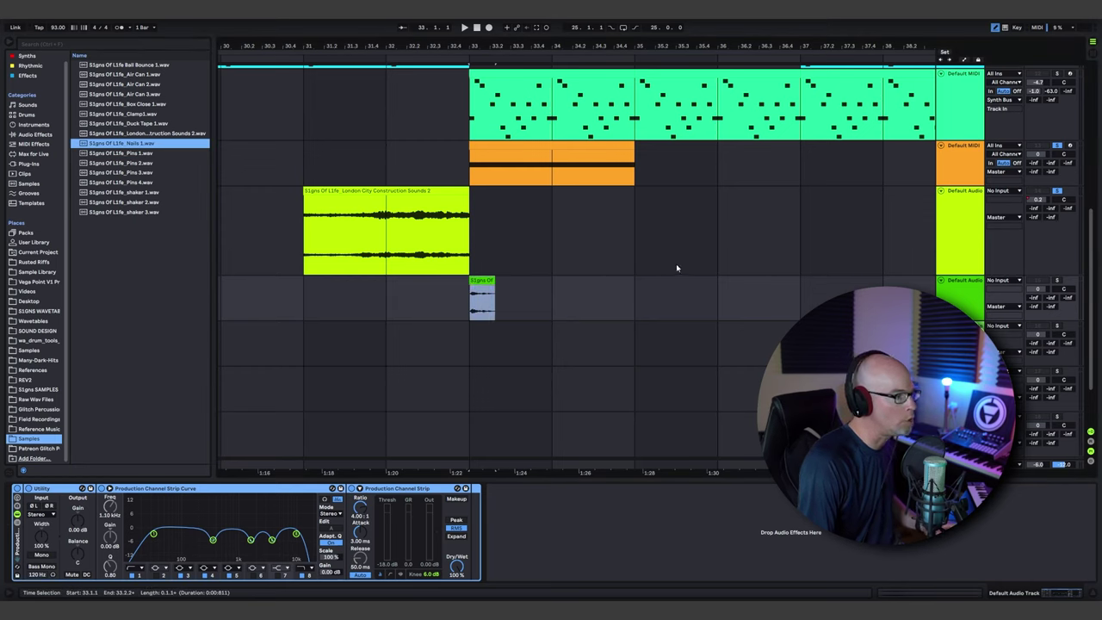
left_click(471, 297)
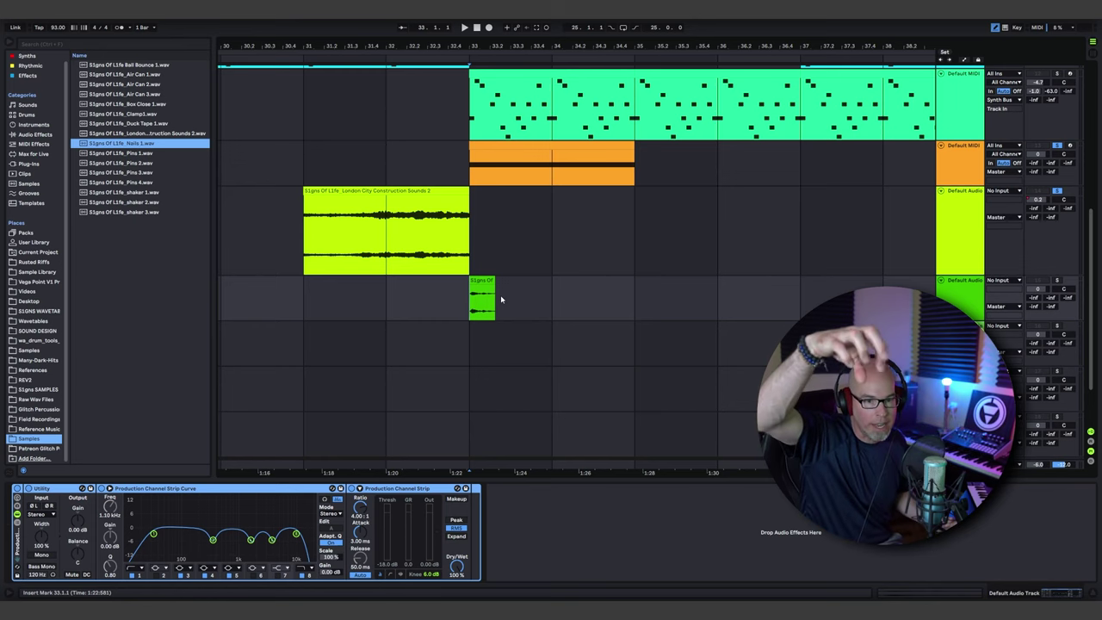
Step: Solo the Nails 1 audio track and play its sample from bar 33
left_click(1057, 279)
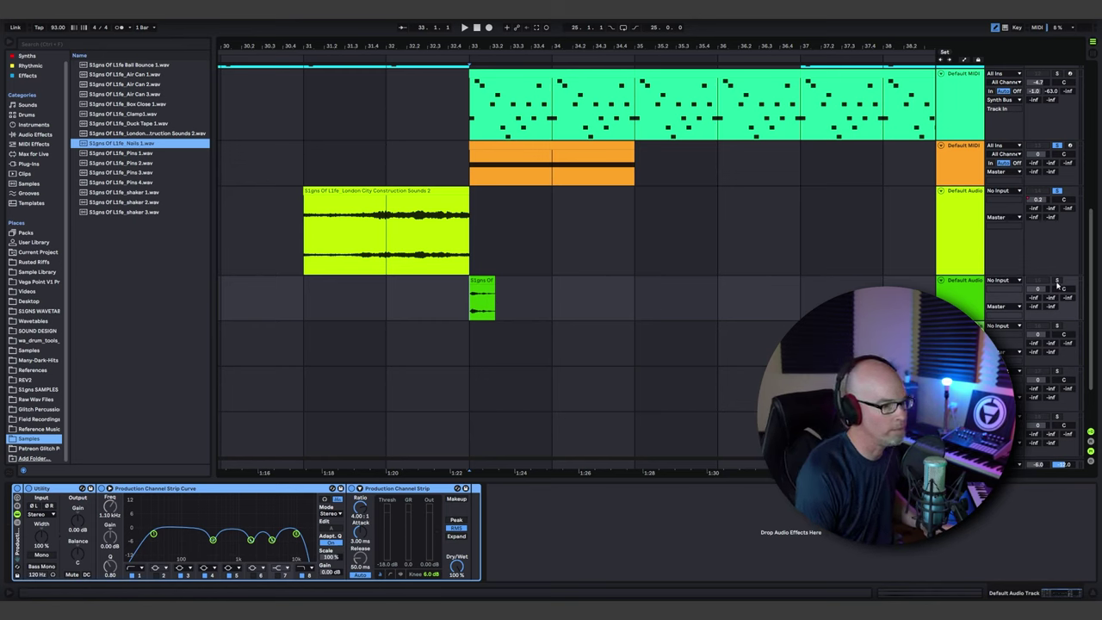
key("space")
key("space")
key("space")
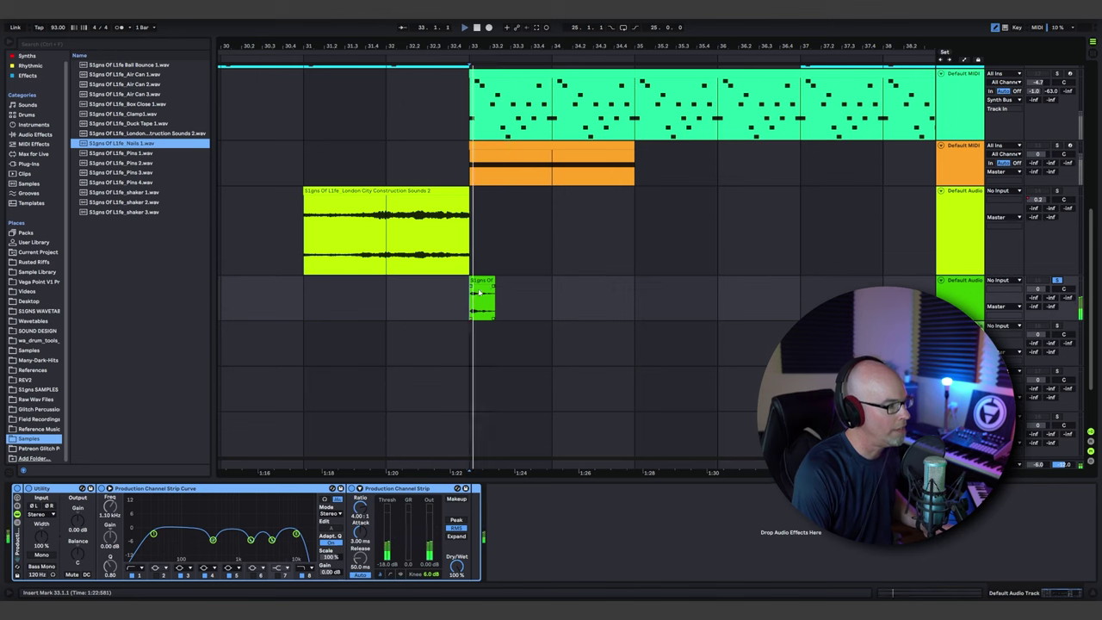
key("space")
Step: Enable warping on the Nails 1 clip, double its BPM to 186, and play the stretched sample
key("shift+Tab")
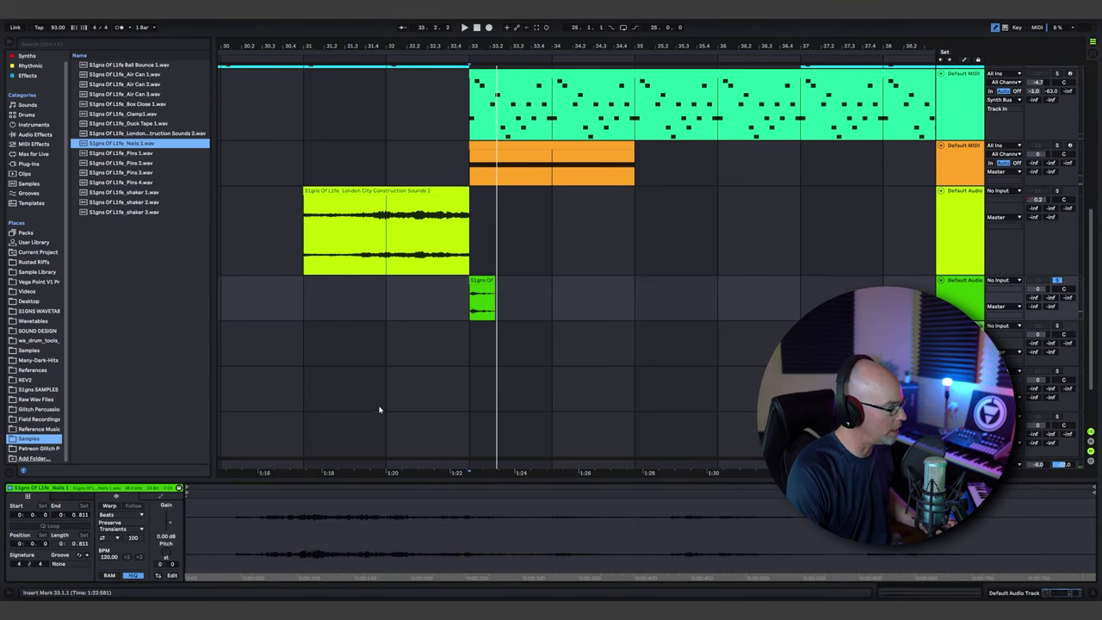
left_click(109, 506)
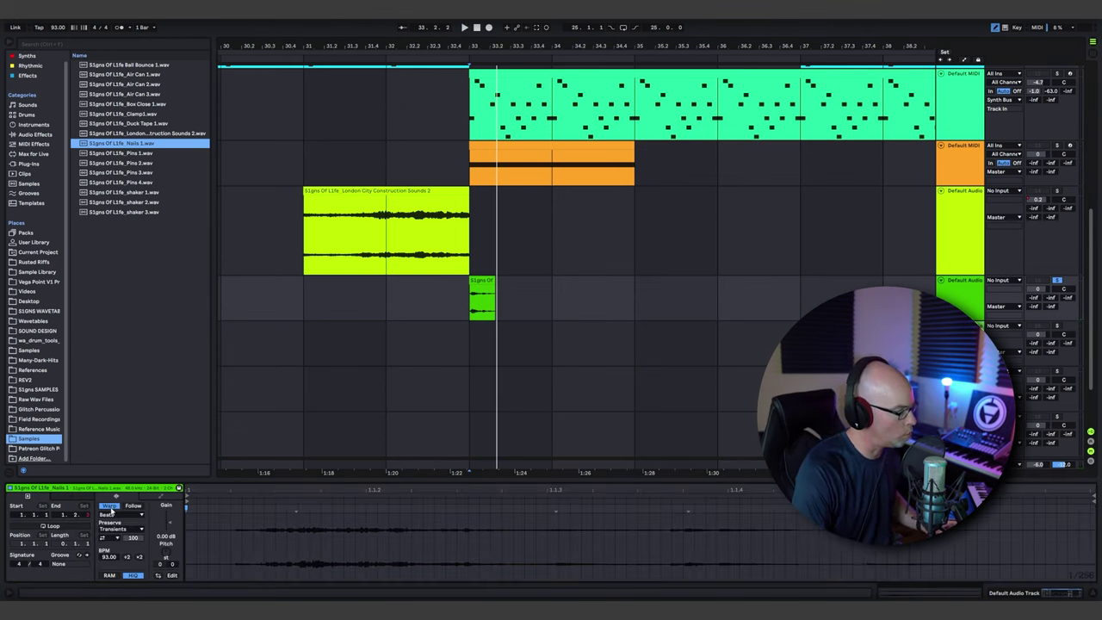
left_click(139, 558)
key("space")
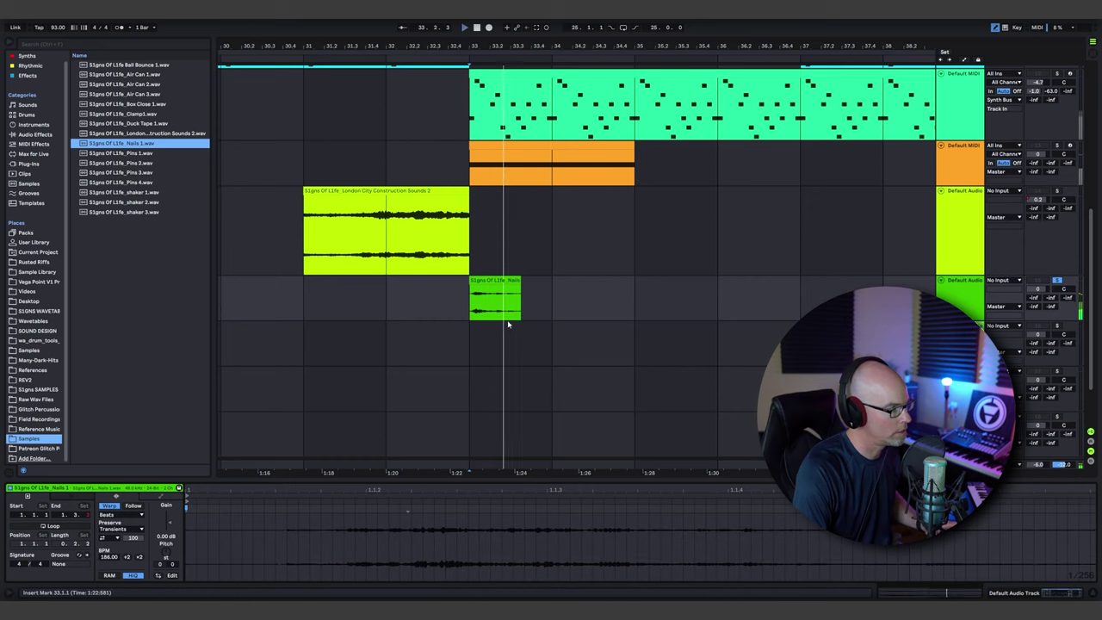
Step: Set the Nails 1 clip's warp mode to Re-Pitch and play it from bar 33
left_click(119, 516)
left_click(125, 548)
key("space")
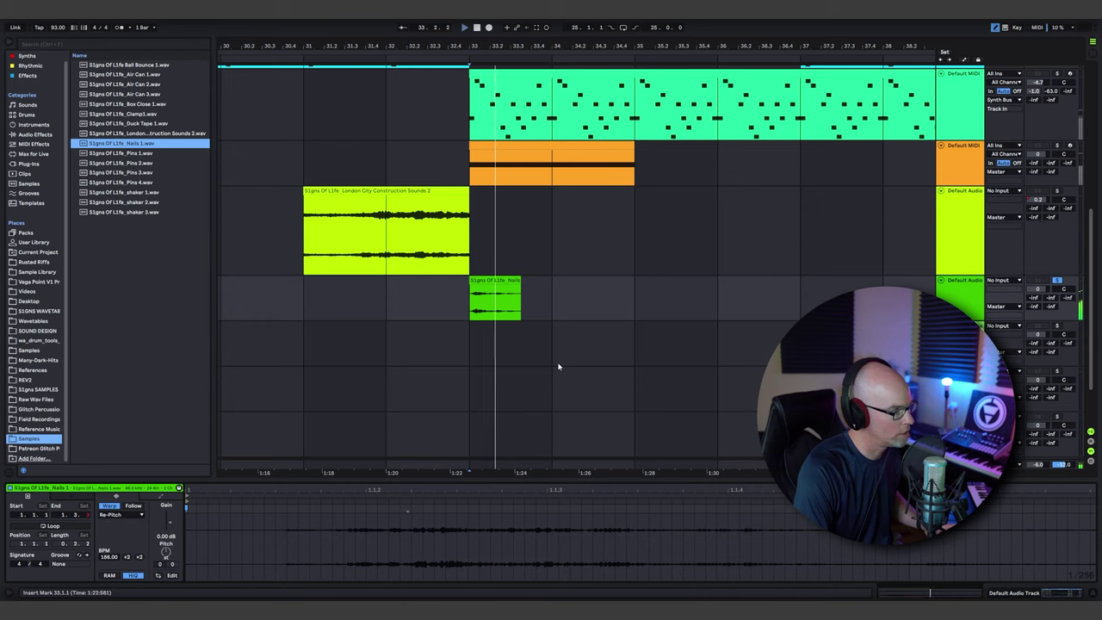
key("space")
key("space")
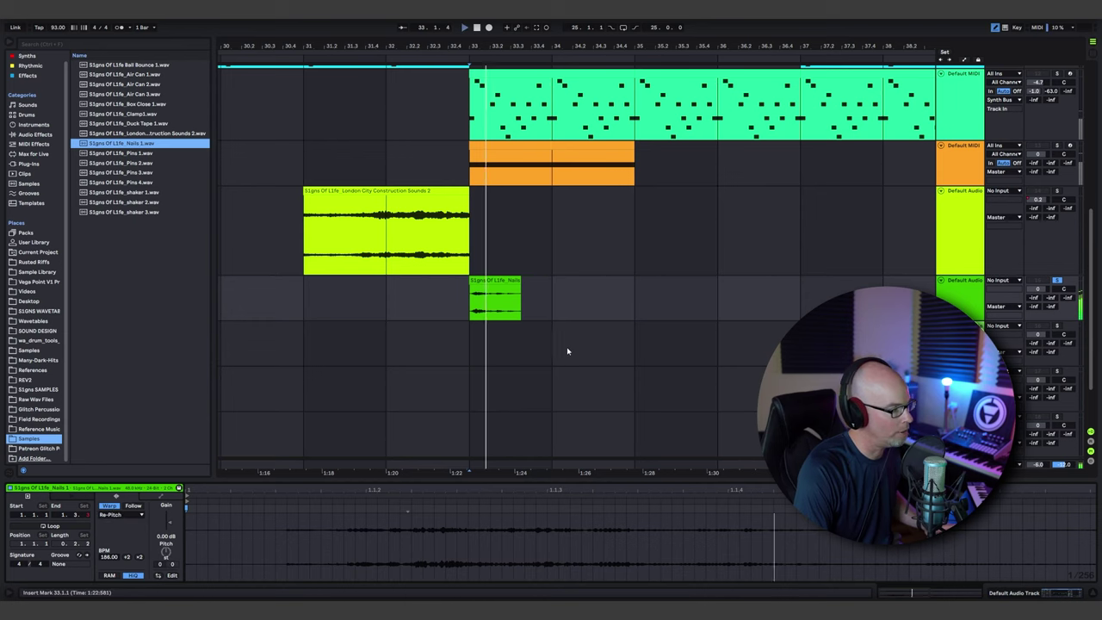
key("space")
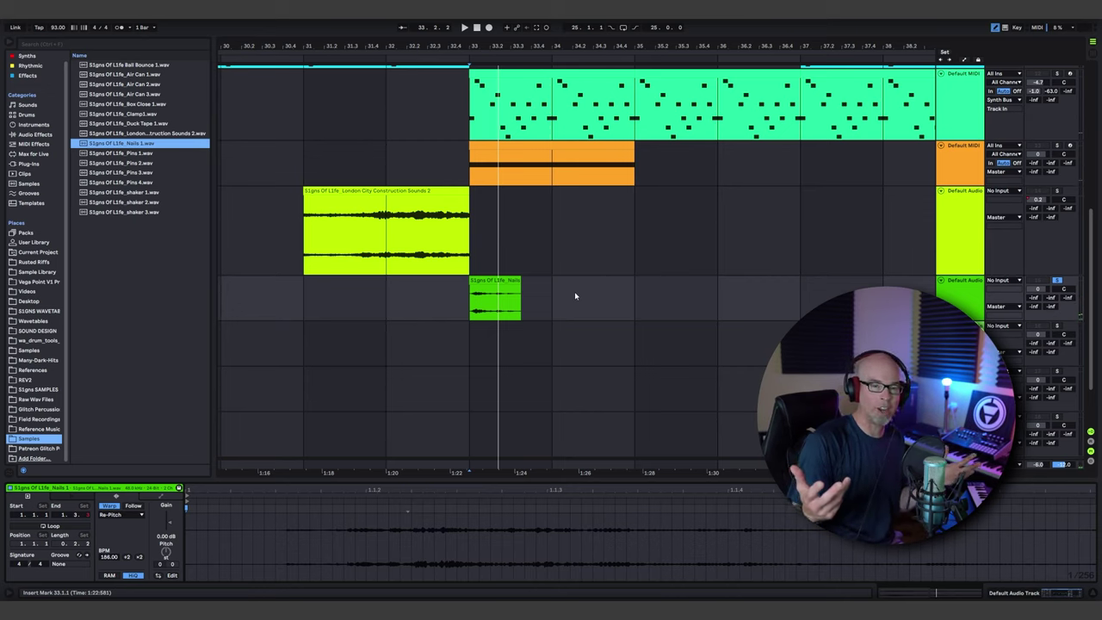
left_click(122, 516)
left_click(155, 511)
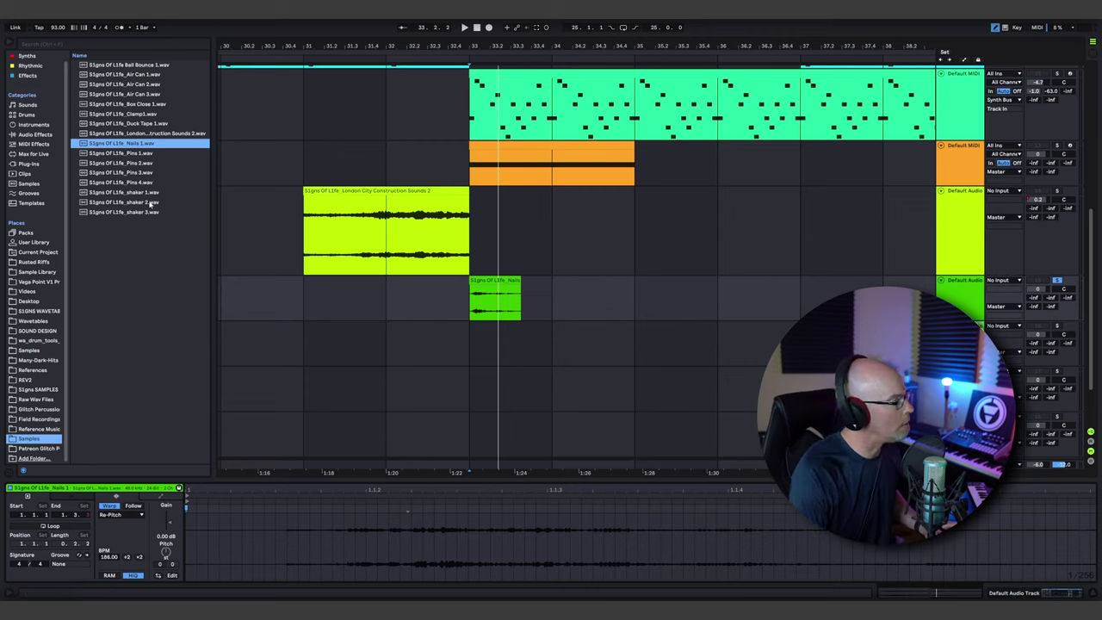
Step: Preview the Clamp1 and Box Close 1 samples and place S1gns Of L1fe_Box Close 1.wav at bar 33 on the next empty audio track
left_click(126, 114)
left_click(120, 105)
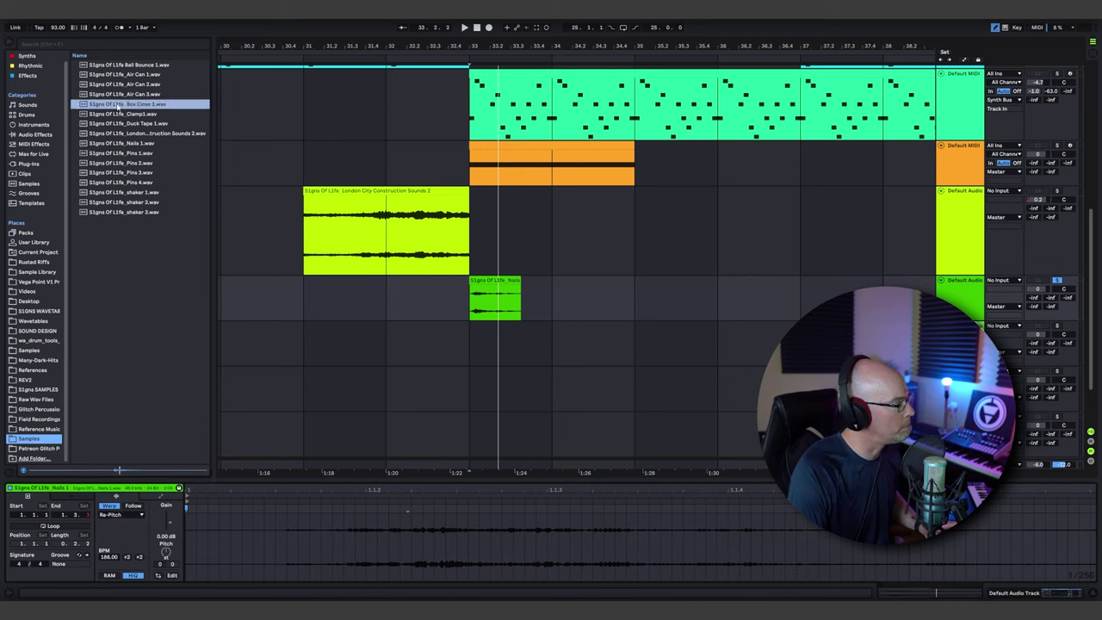
left_click_drag(117, 104, 482, 321)
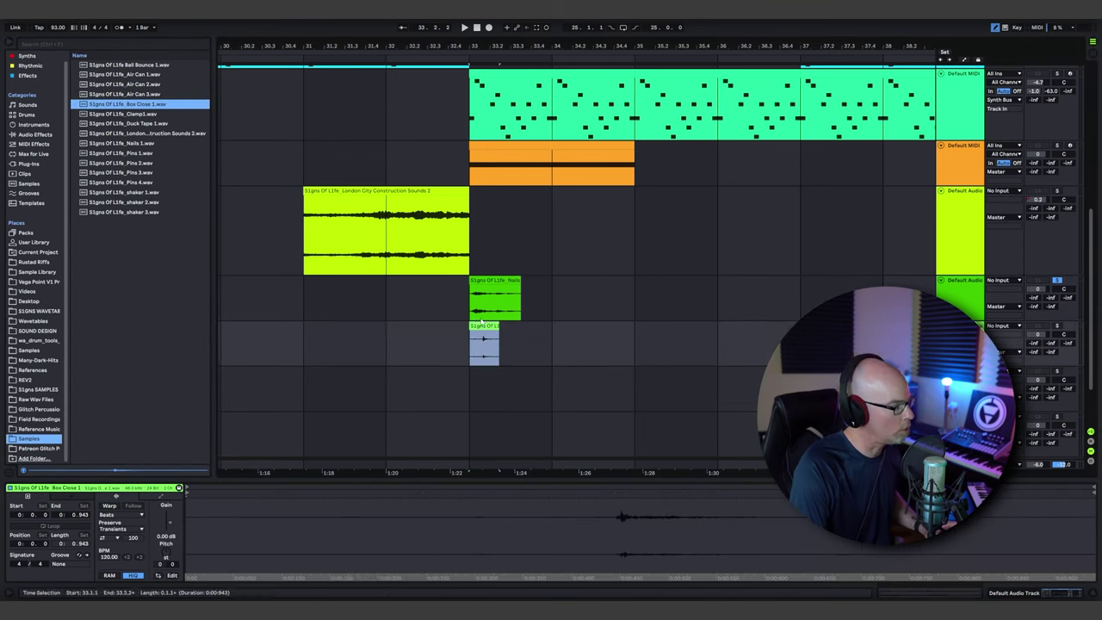
Step: Turn the arrangement grid off and shift the Box Close 1 clip earlier so its hit lands exactly on bar 33
left_click(476, 325)
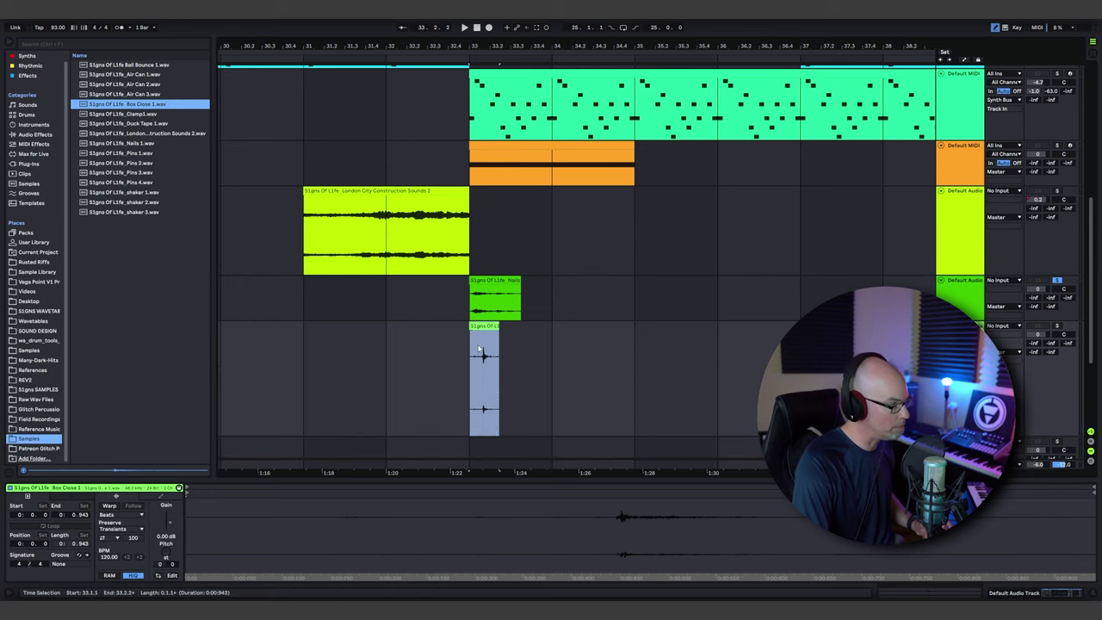
scroll(481, 349, "up", 10)
scroll(486, 351, "down", 5)
left_click_drag(522, 326, 520, 328)
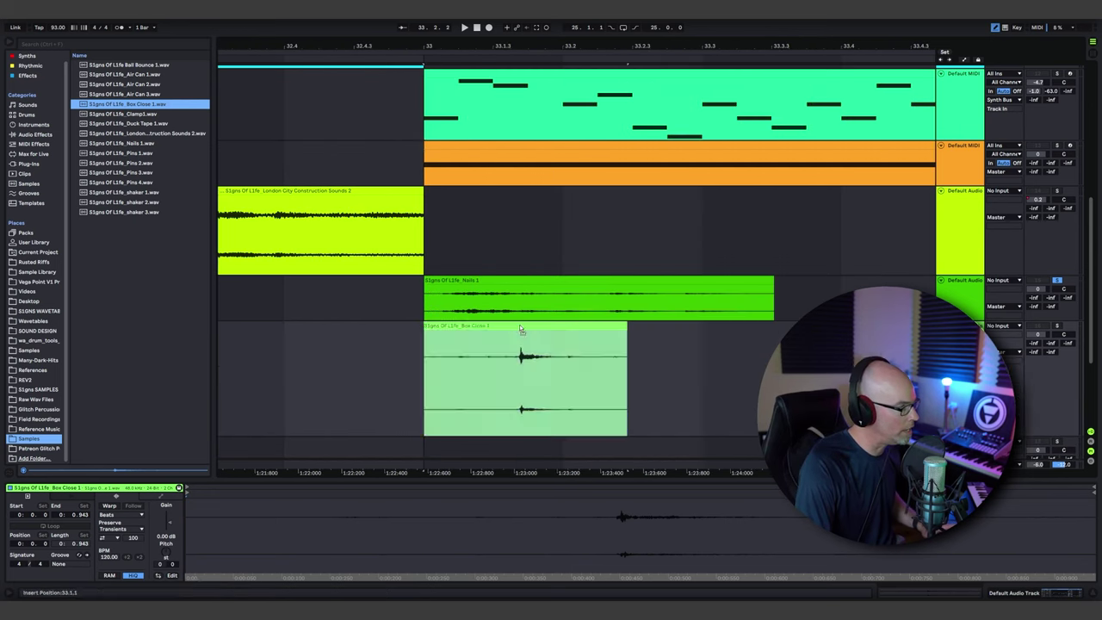
right_click(665, 351)
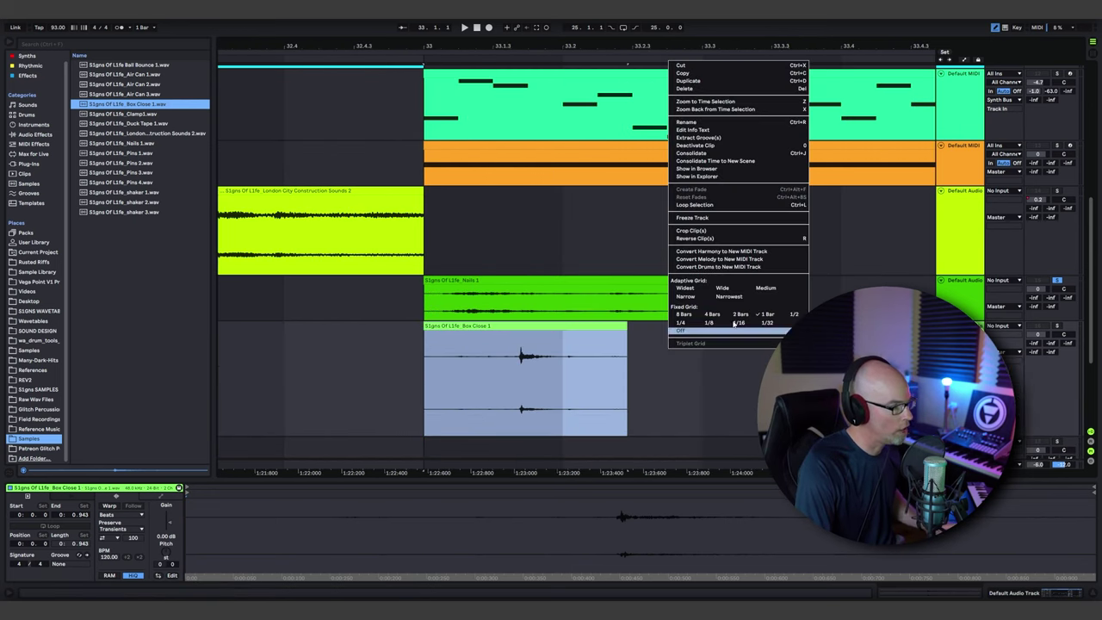
left_click(691, 333)
left_click_drag(555, 328, 462, 333)
Step: Solo the Box Close 1 track and play its hit repeatedly from just before bar 33
left_click(366, 365)
key("space")
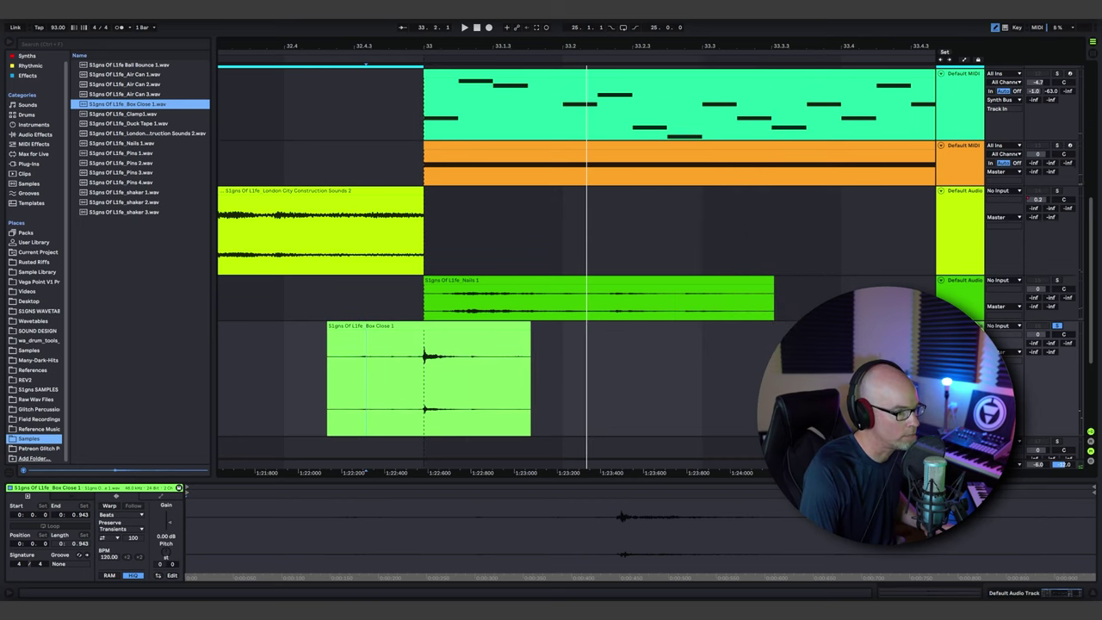
key("space")
key("space")
key("space")
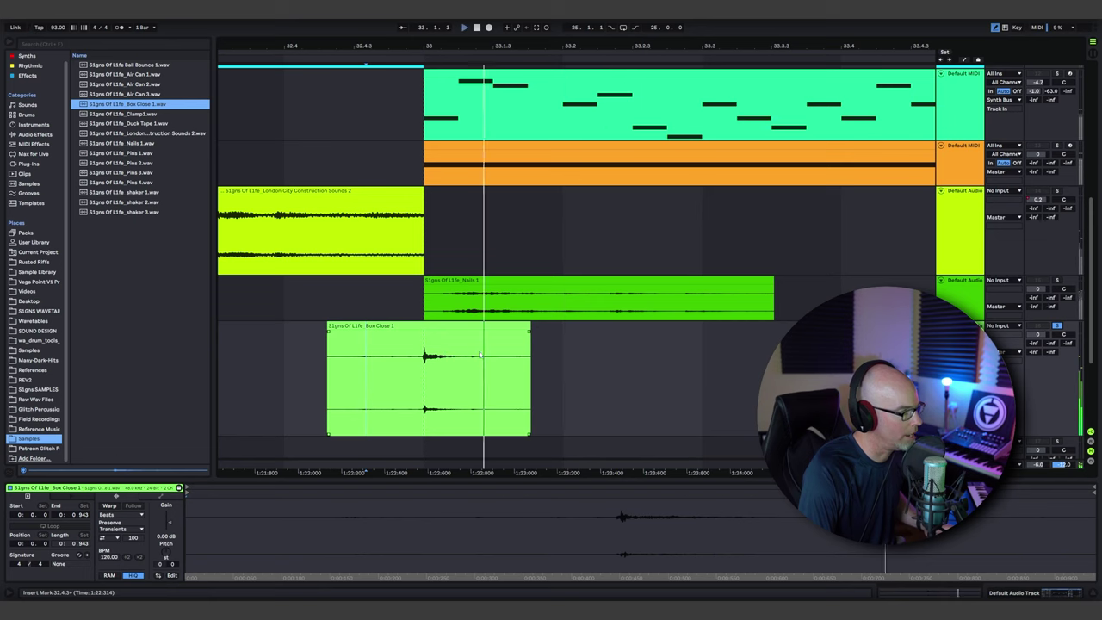
key("space")
key("space")
key("space")
key("space")
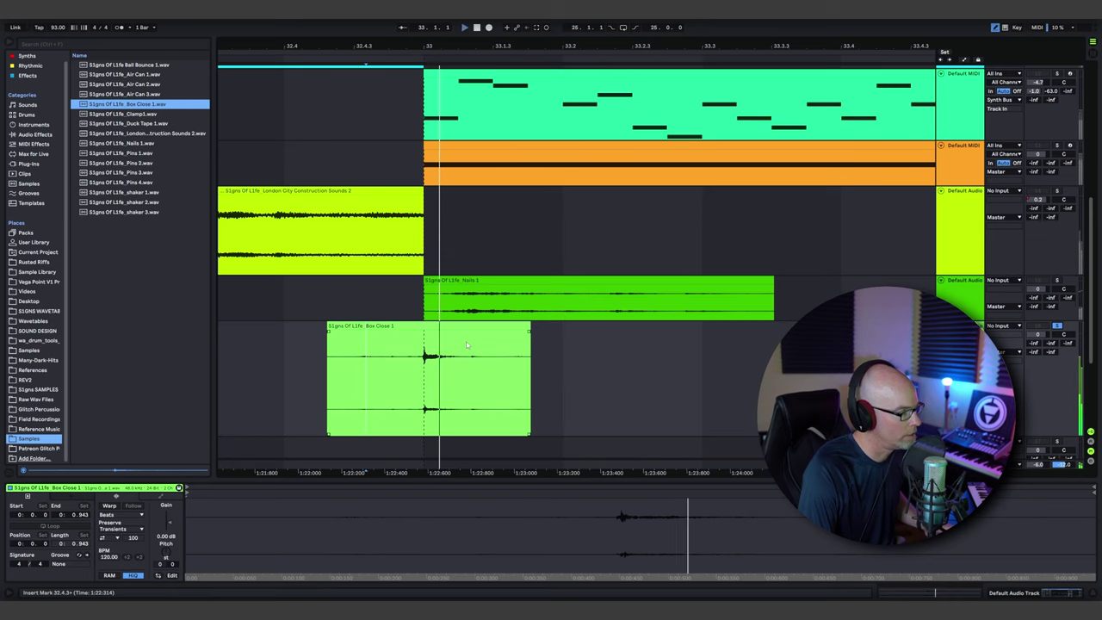
key("space")
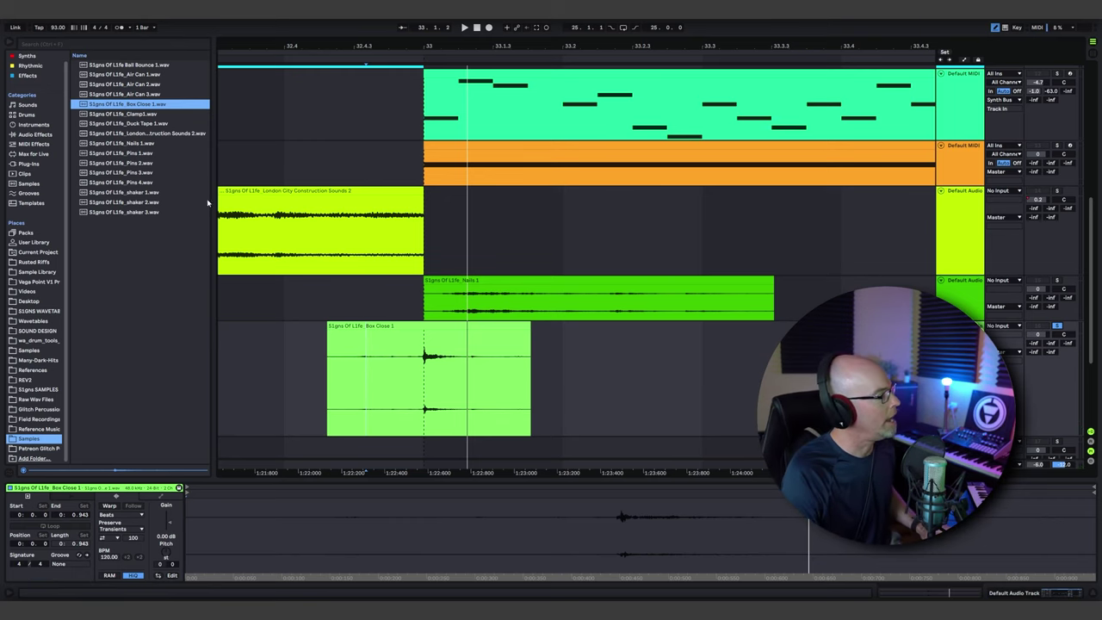
Step: Preview Pins 2 and Clamp1, and place S1gns Of L1fe_Clamp1.wav at about 32.4.1 on the empty track below Box Close 1
scroll(435, 297, "down", 2)
left_click(121, 162)
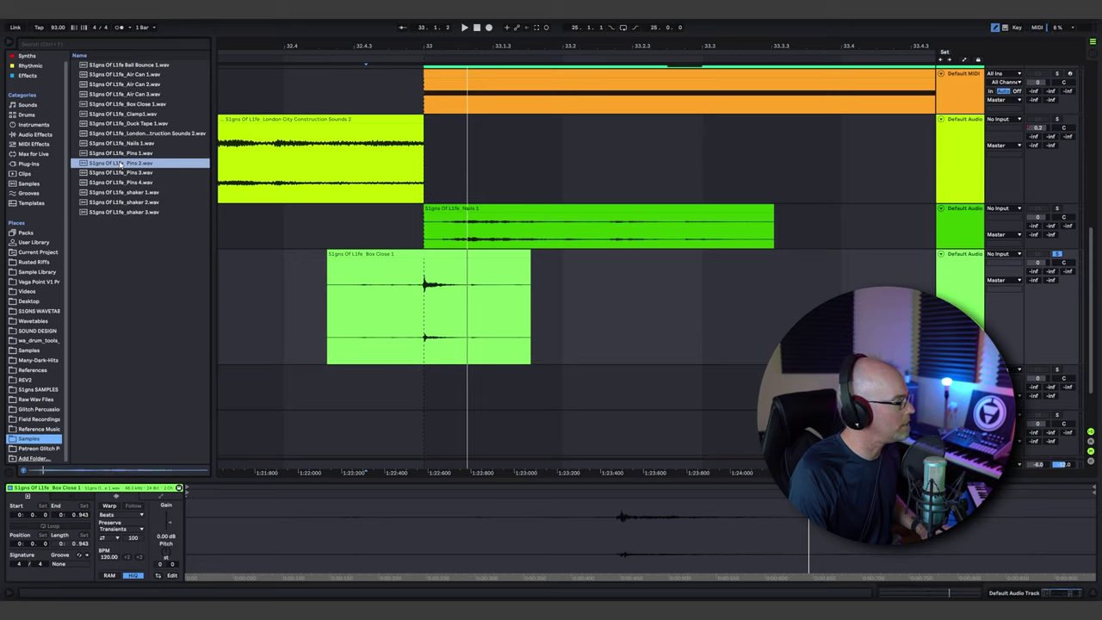
left_click(119, 114)
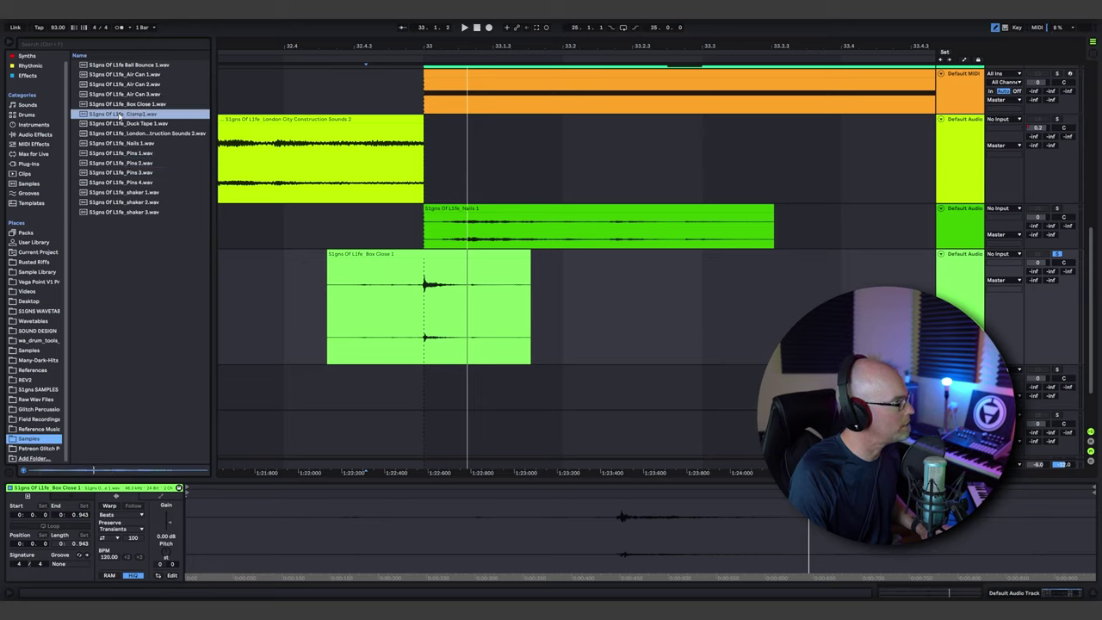
left_click_drag(119, 113, 298, 396)
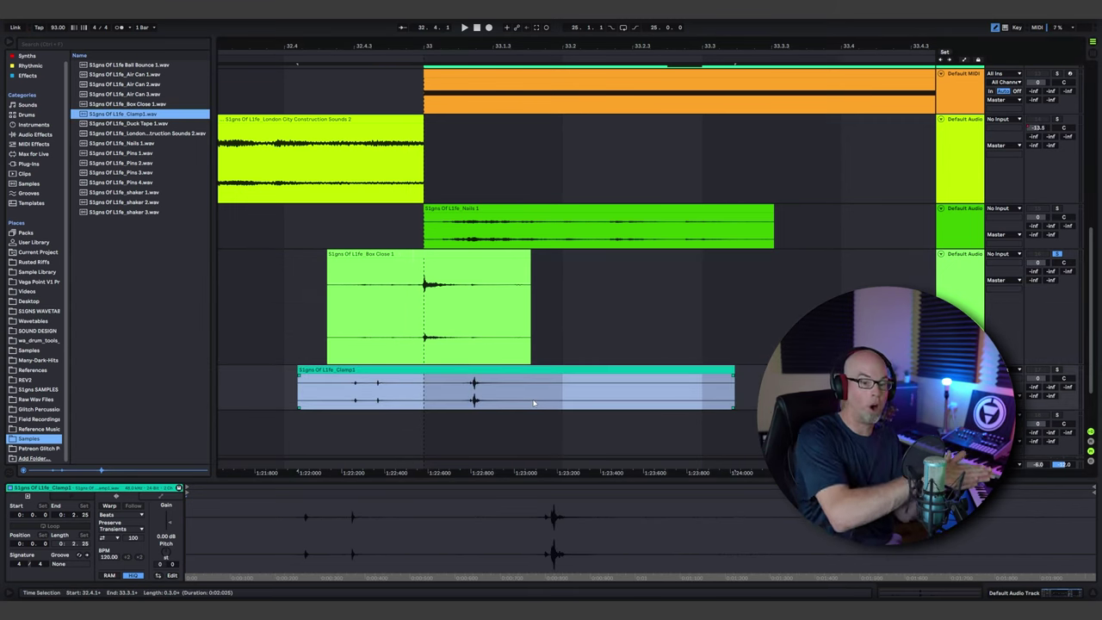
Step: Reverse the Clamp1 clip, align its main hit with bar 33, and trim off the end shortly after that hit
left_click(160, 576)
left_click_drag(560, 379, 427, 379)
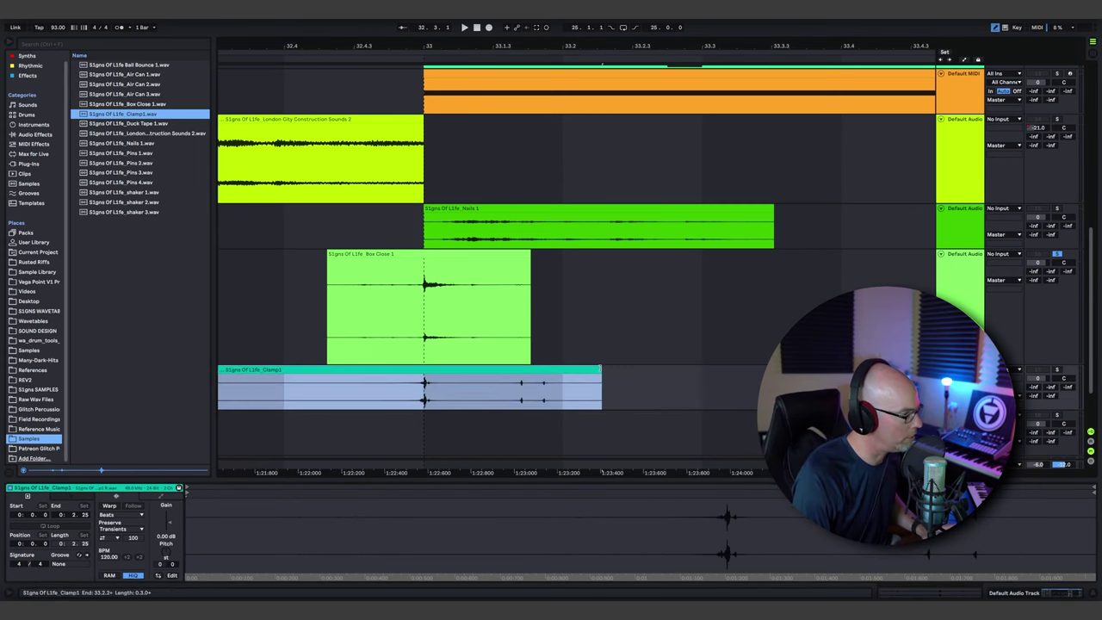
left_click_drag(603, 372, 492, 372)
Step: Solo the Clamp1 track and play the reversed sample repeatedly from just before bar 33
left_click(393, 391)
left_click(1058, 371)
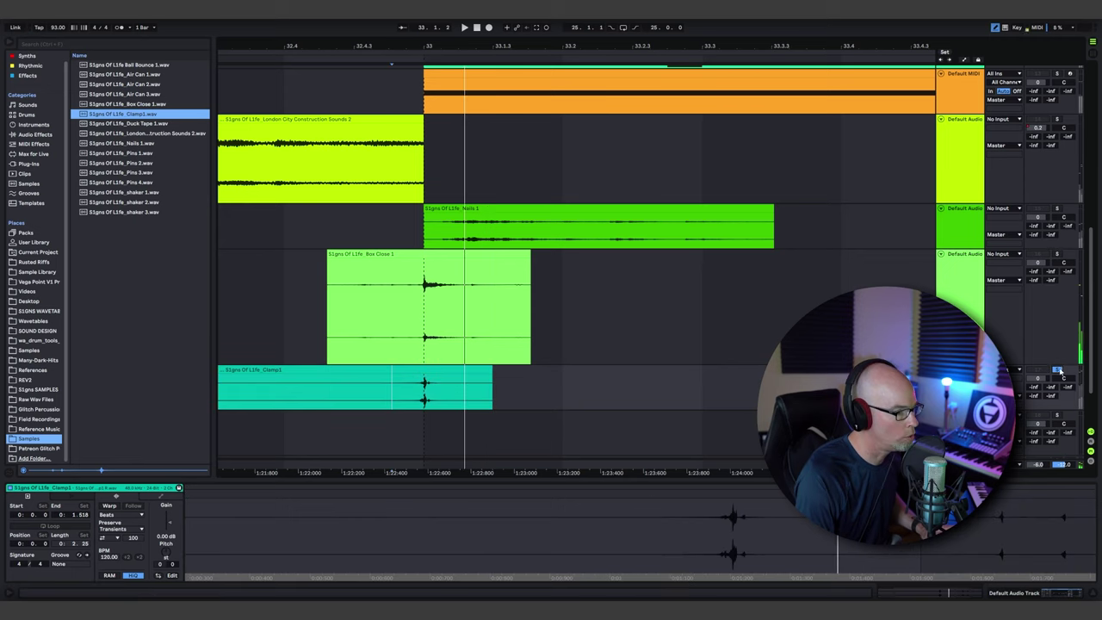
key("space")
key("space")
key("space")
key("space")
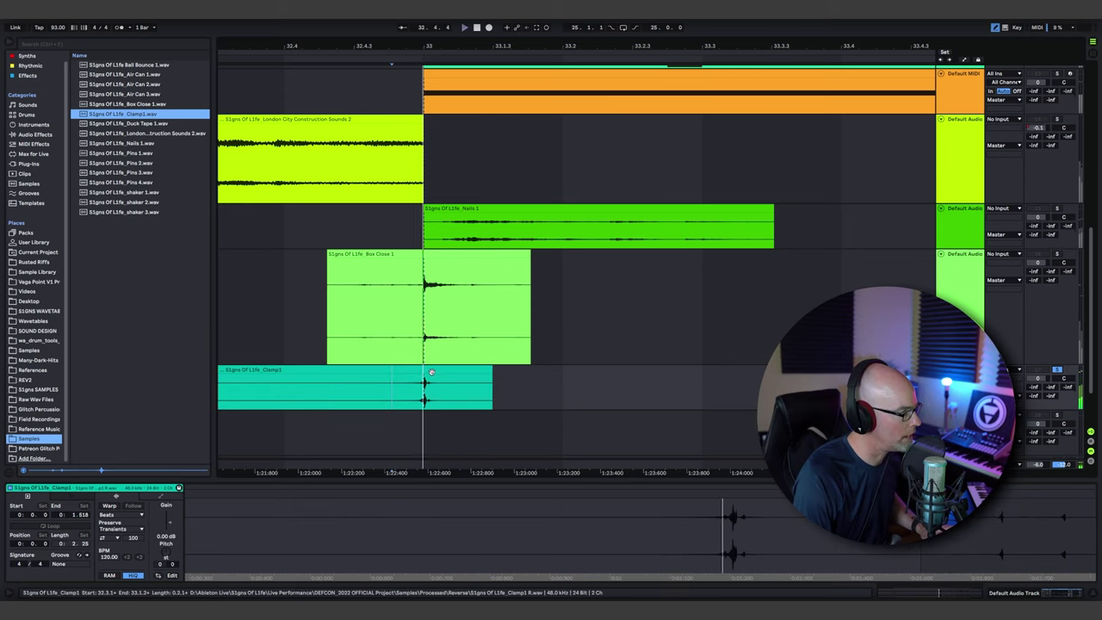
Step: Nudge the Clamp1 clip slightly earlier to line its hit up with bar 33, and play it from its start
left_click_drag(445, 379, 430, 372)
key("space")
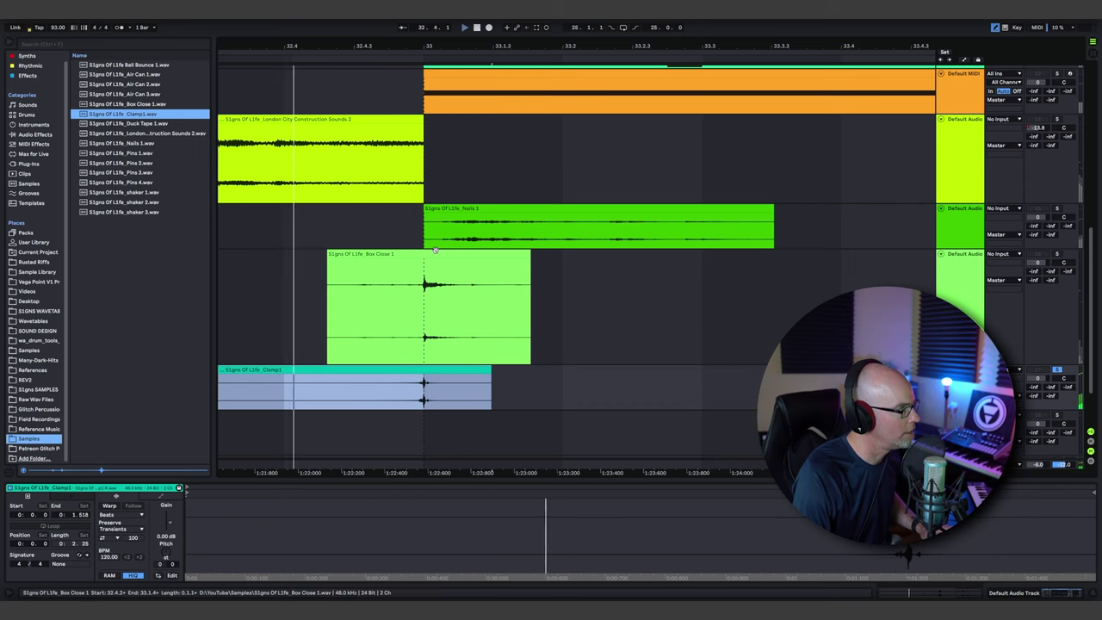
left_click_drag(439, 47, 457, 25)
key("space")
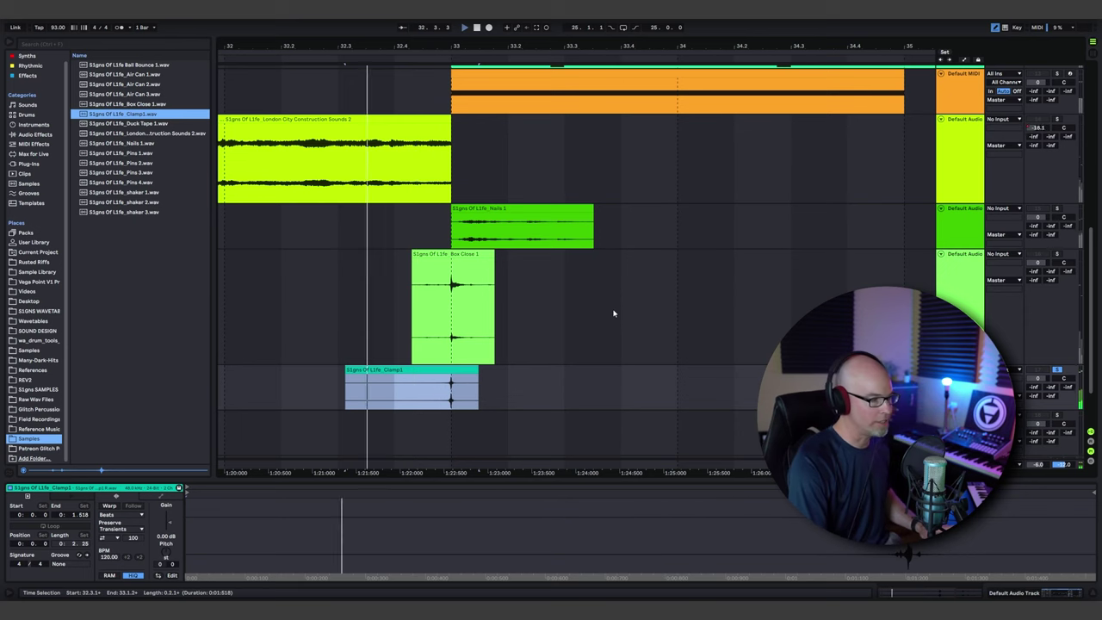
key("space")
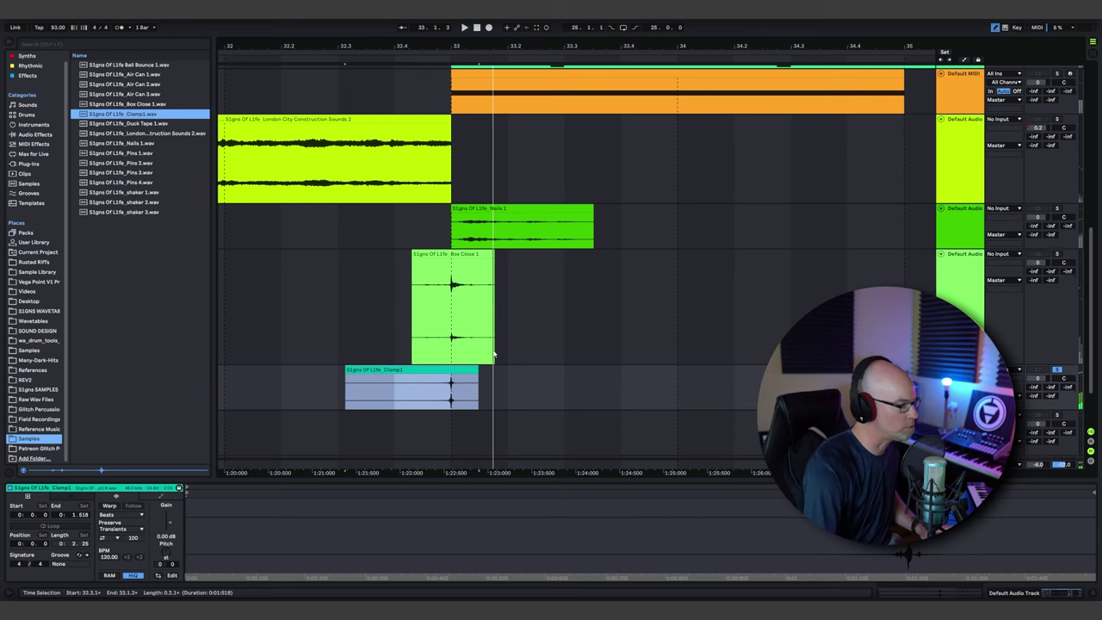
Step: Warp the Clamp1 clip at 186 BPM in Re-Pitch mode and move it earlier so its hit lands on bar 33 again
left_click(107, 506)
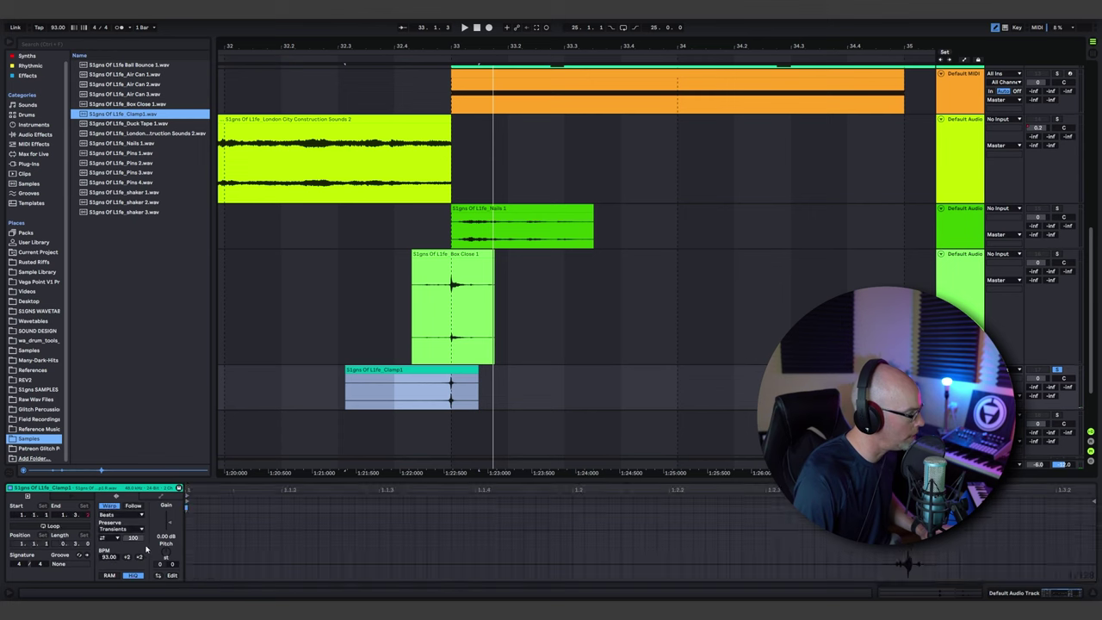
left_click(138, 557)
left_click_drag(534, 377, 429, 377)
Step: Play the stretched Clamp1 clip from about 32.3.2 into bar 33
key("space")
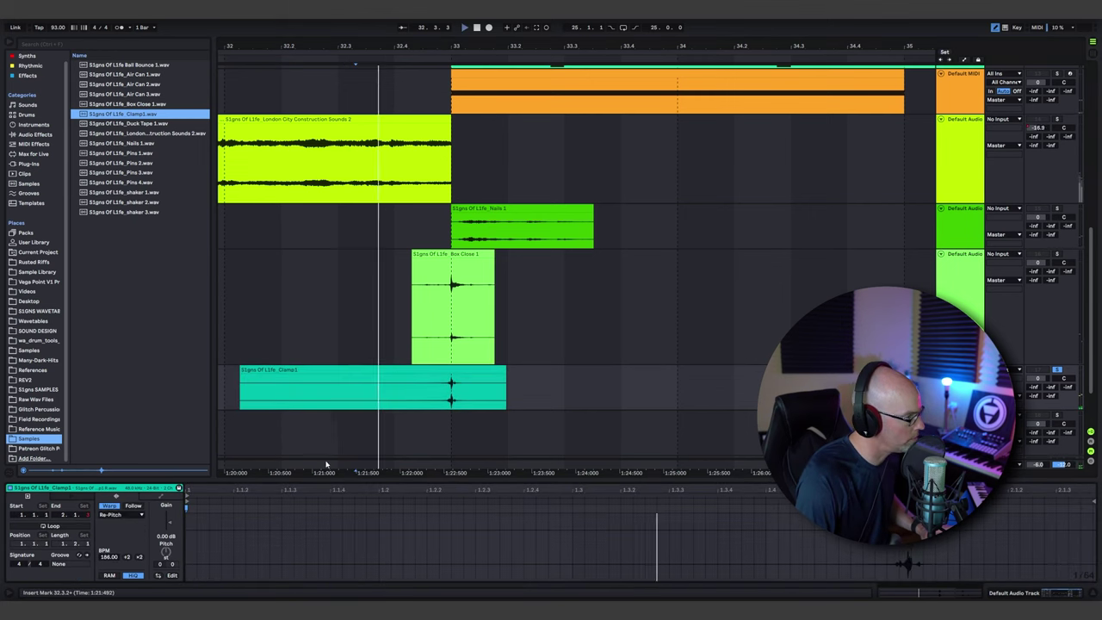
key("space")
key("space")
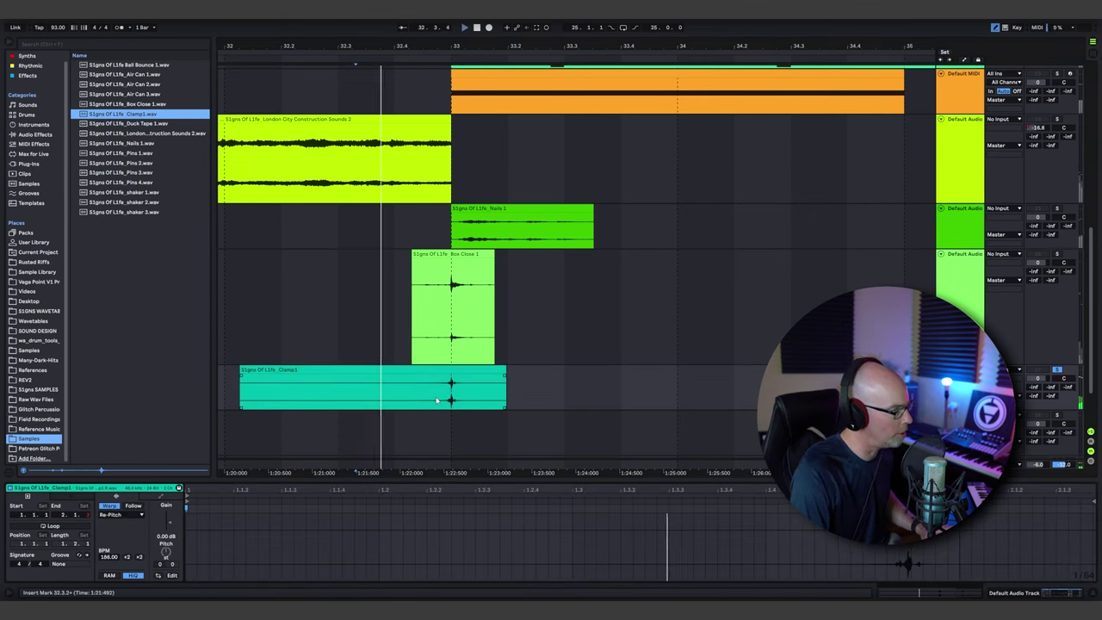
key("space")
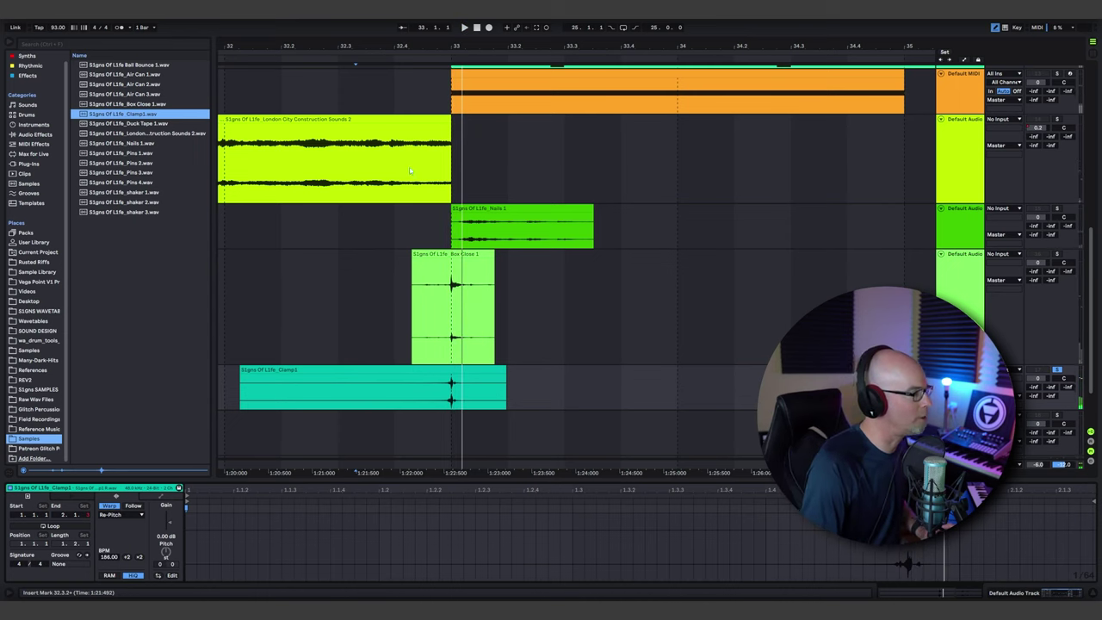
Step: Preview shaker 1 and shaker 2, and place S1gns Of L1fe_shaker 2.wav at about 32.3.1 on the empty track below Clamp1
scroll(763, 341, "down", 3)
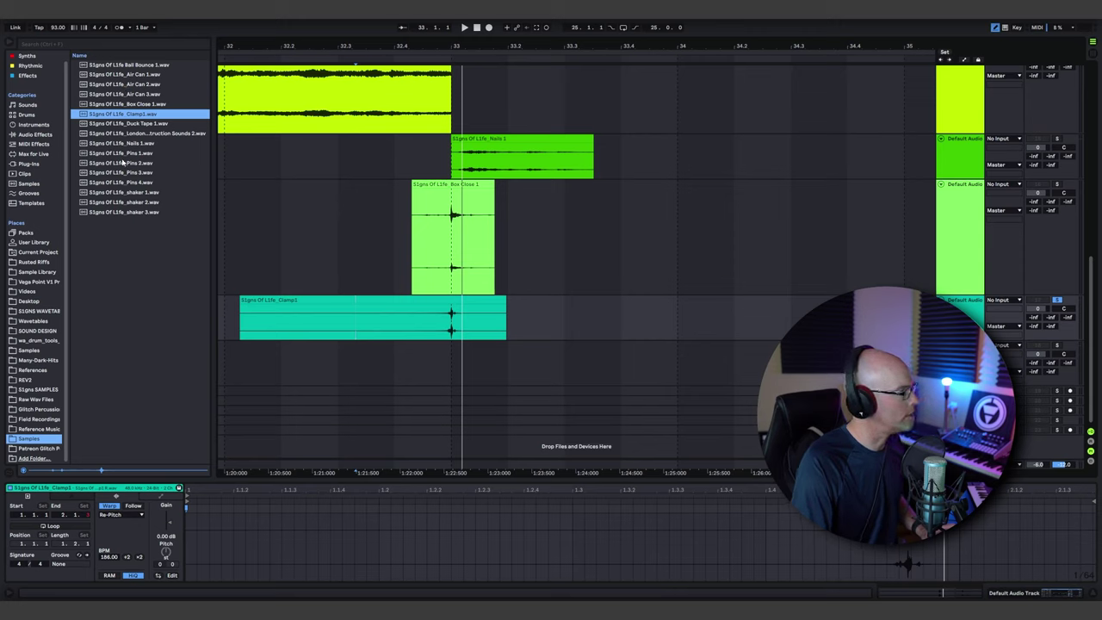
left_click(125, 194)
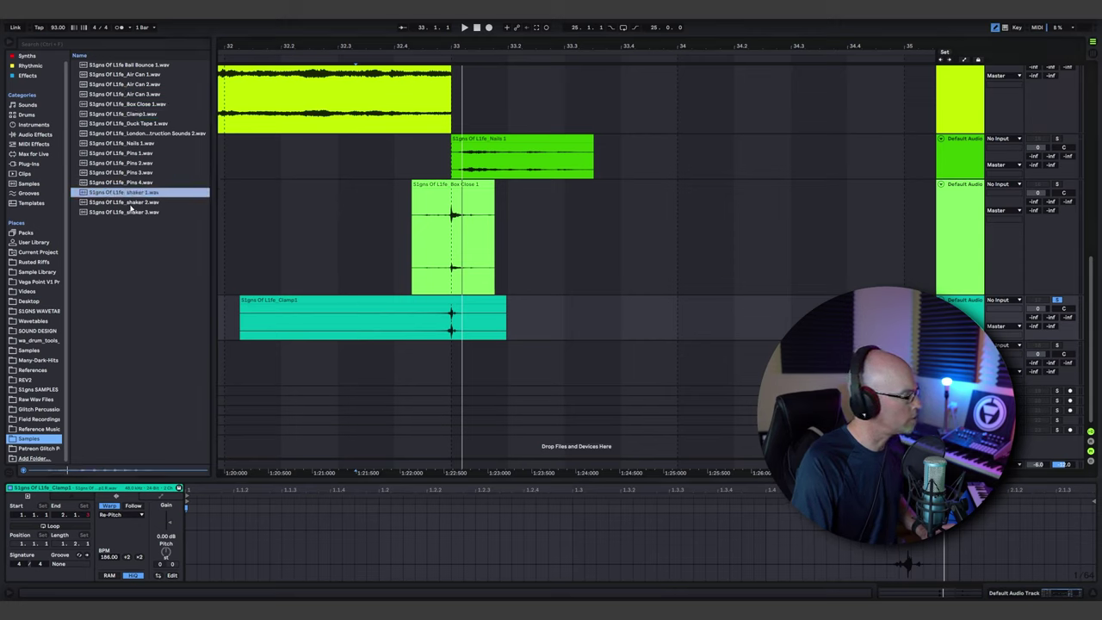
left_click(132, 202)
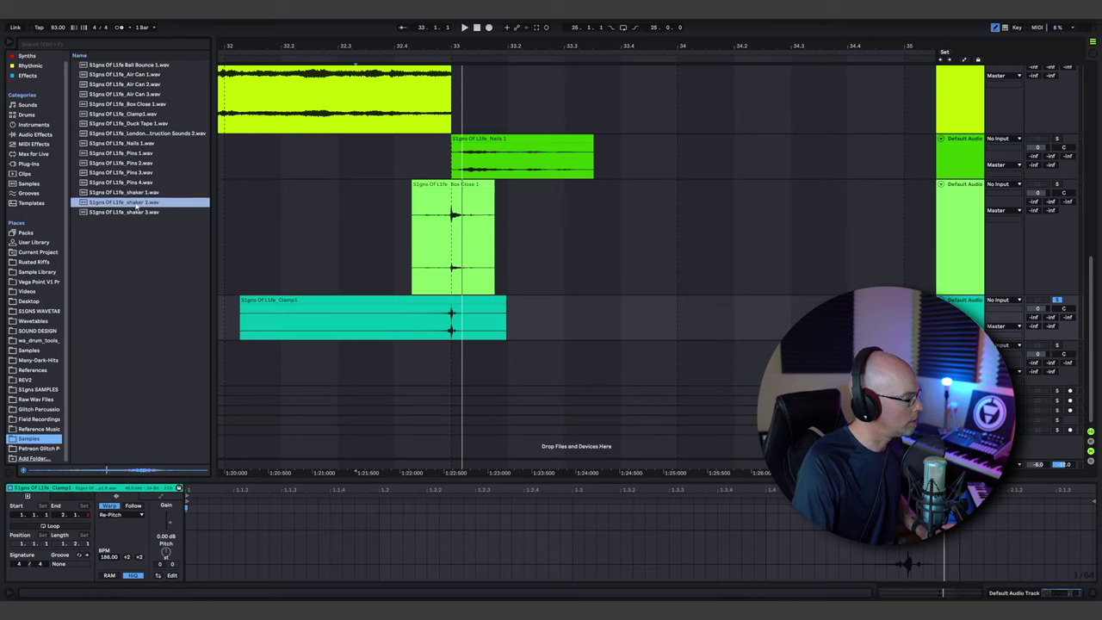
left_click_drag(139, 202, 342, 367)
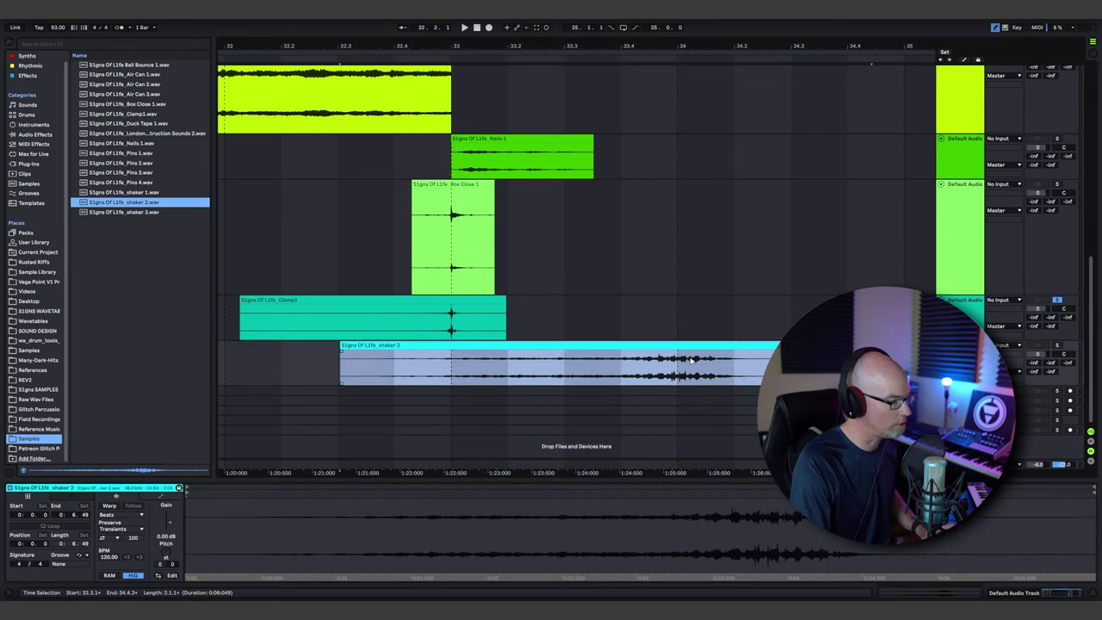
Step: Reverse the shaker 2 clip and move it earlier to about 32.1.3 so its loudest part lands on bar 33
left_click(158, 577)
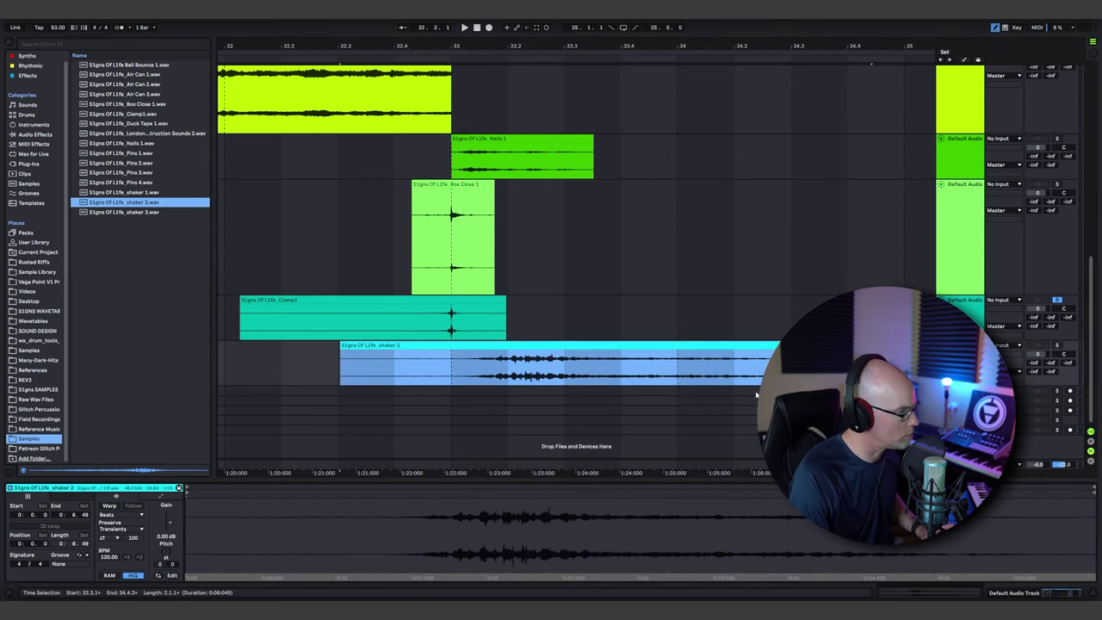
left_click_drag(558, 348, 476, 349)
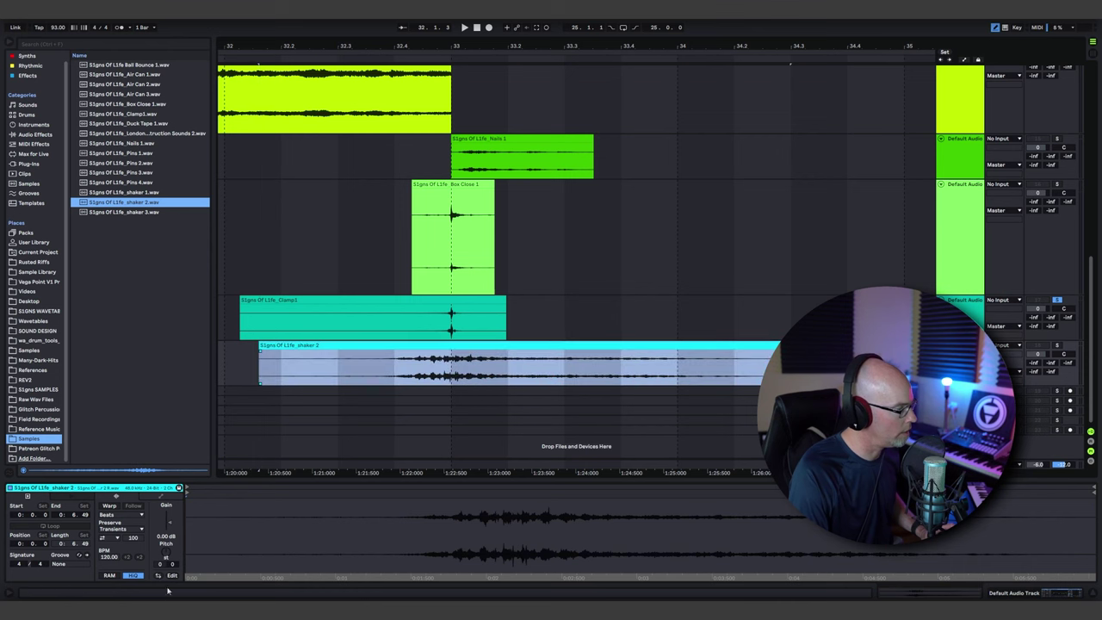
Step: Warp the reversed shaker 2 clip in Complex Pro mode and transpose it up 12 semitones
left_click(110, 505)
left_click(121, 515)
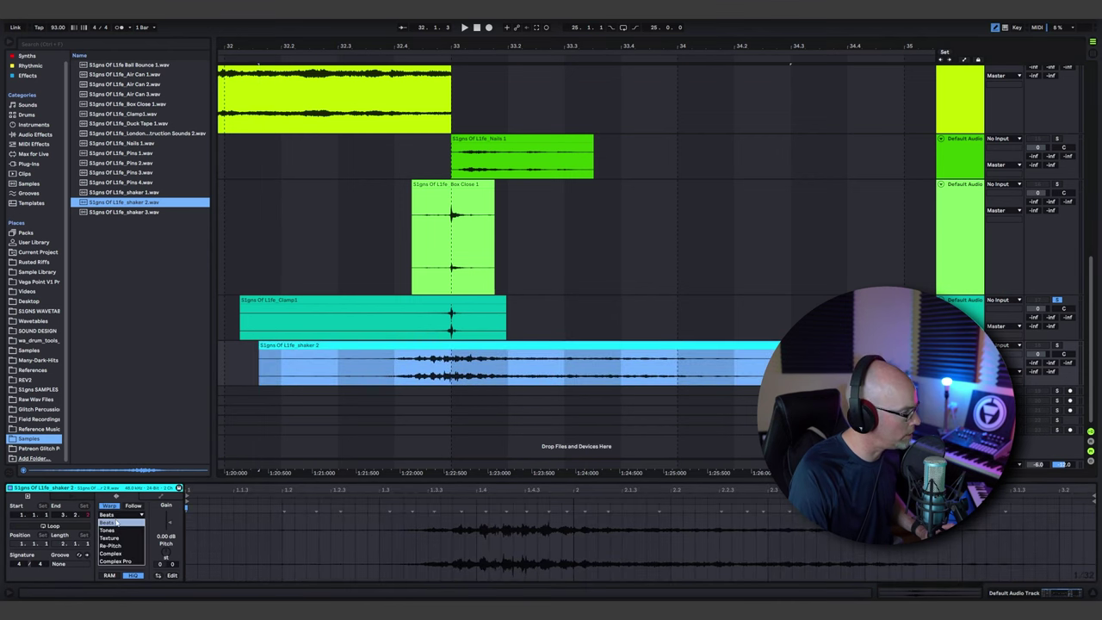
left_click(121, 547)
left_click(120, 515)
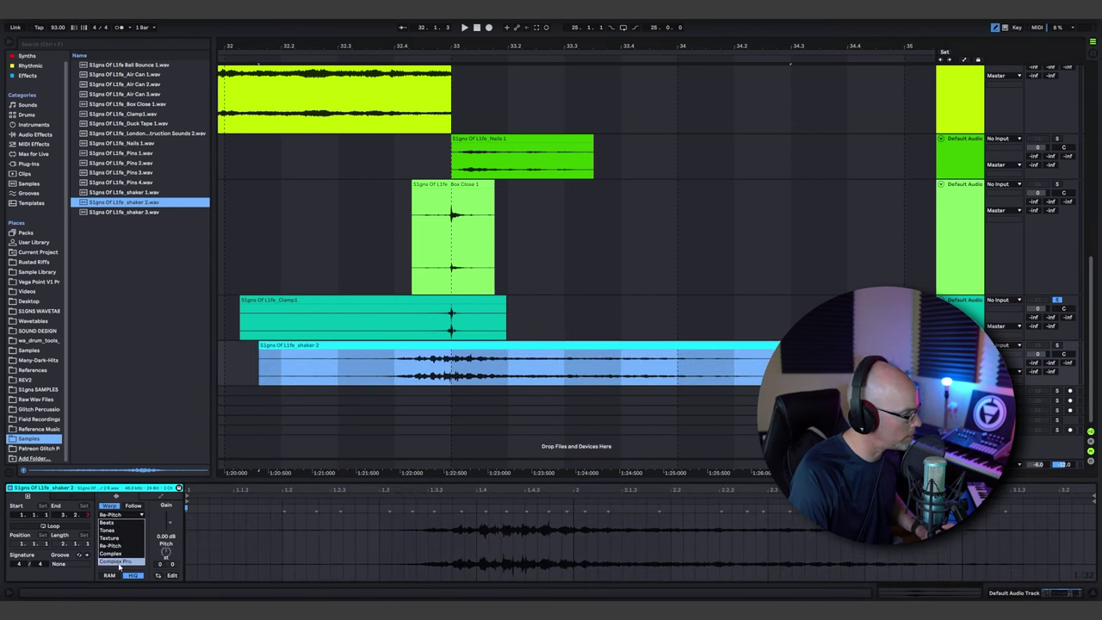
left_click(119, 561)
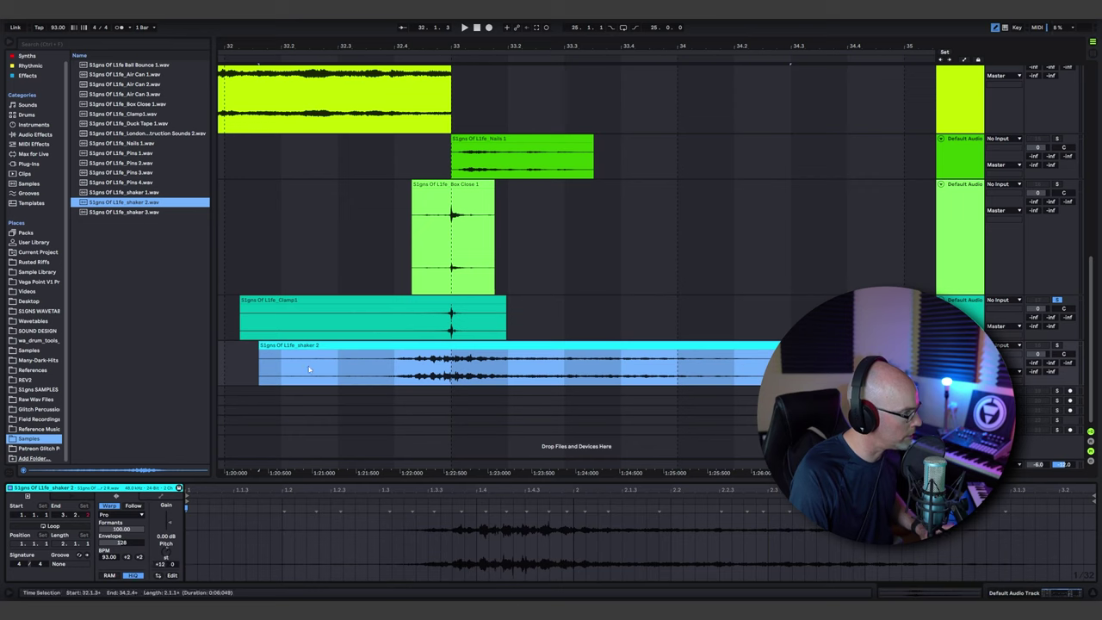
Step: Play the shaker 2 clip from about 32.3.4 through bar 33 with its track soloed
left_click(386, 371)
key("space")
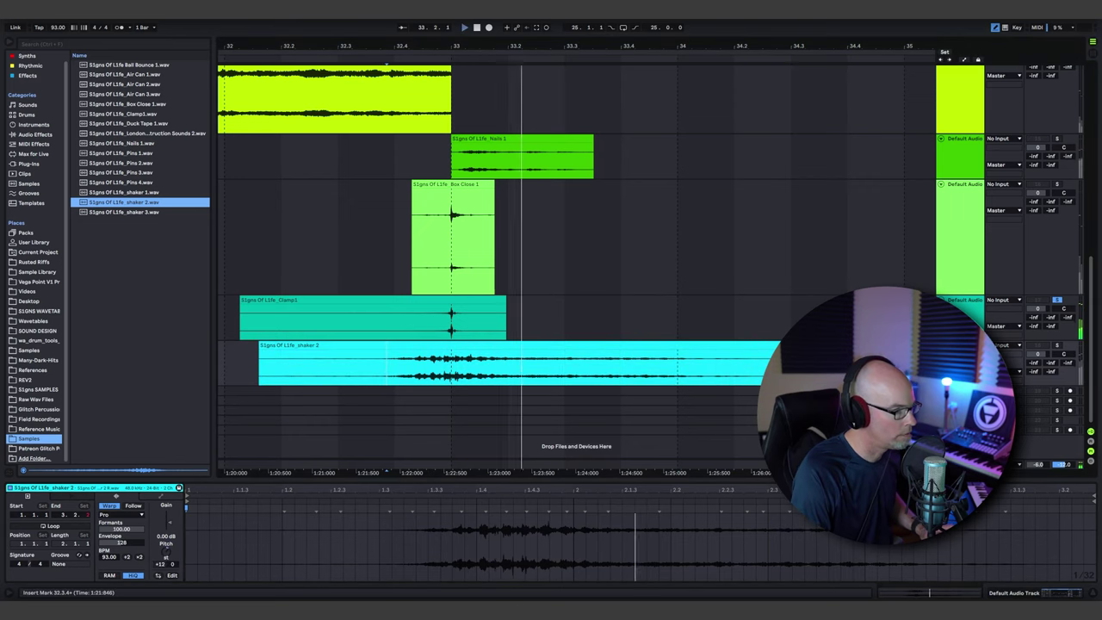
key("space")
left_click(1057, 346)
key("space")
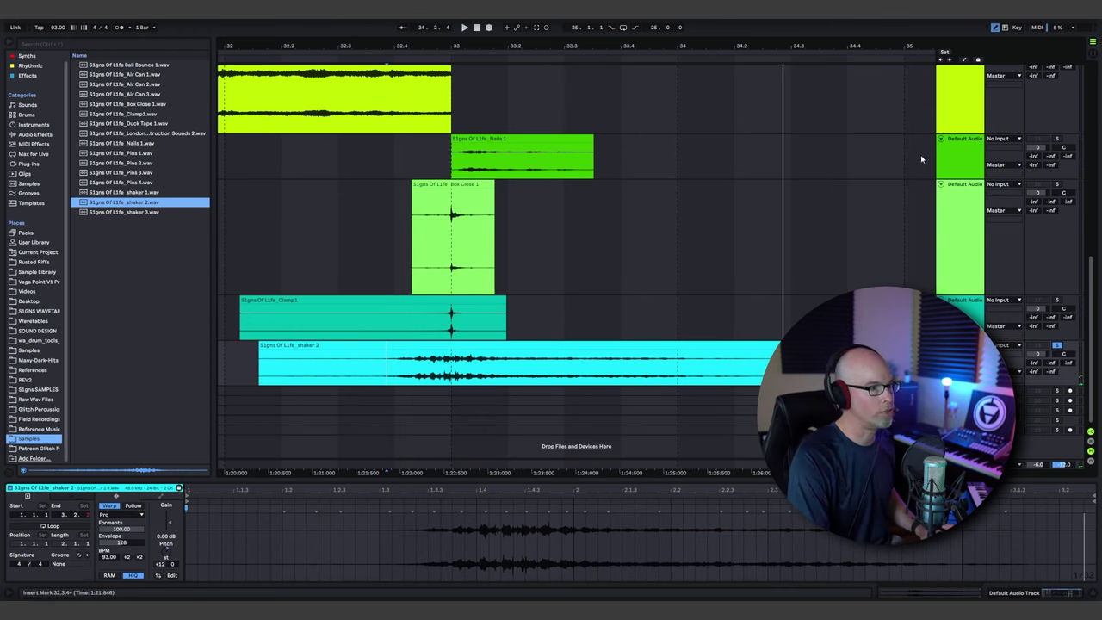
Step: Group the four tracks holding the Nails 1, Box Close 1, Clamp1 and shaker 2 clips
left_click(972, 148)
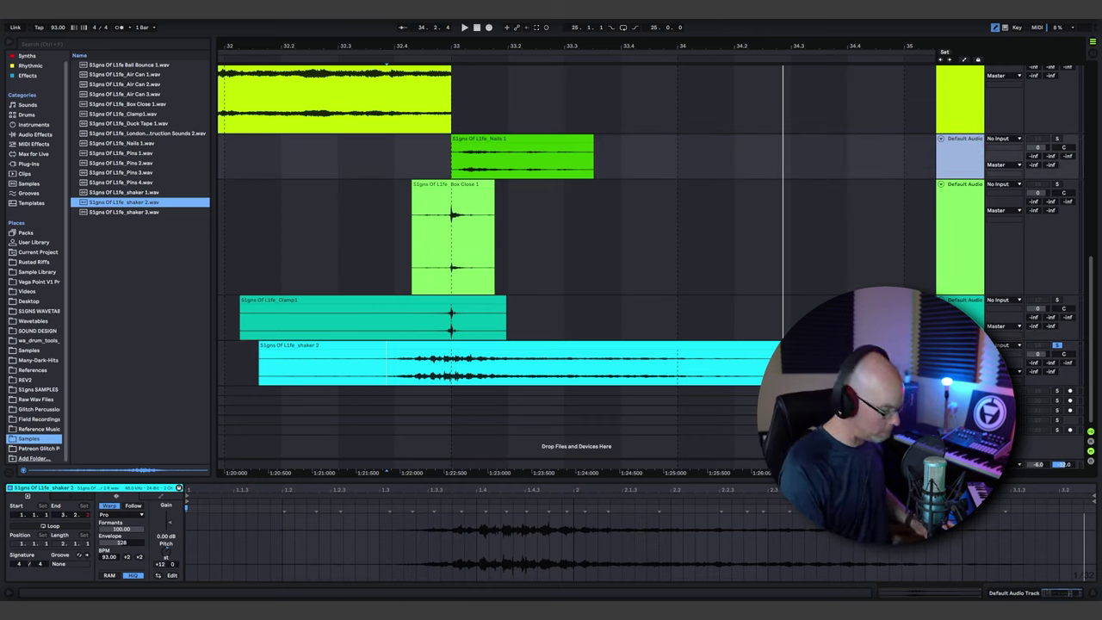
left_click(966, 357, "shift")
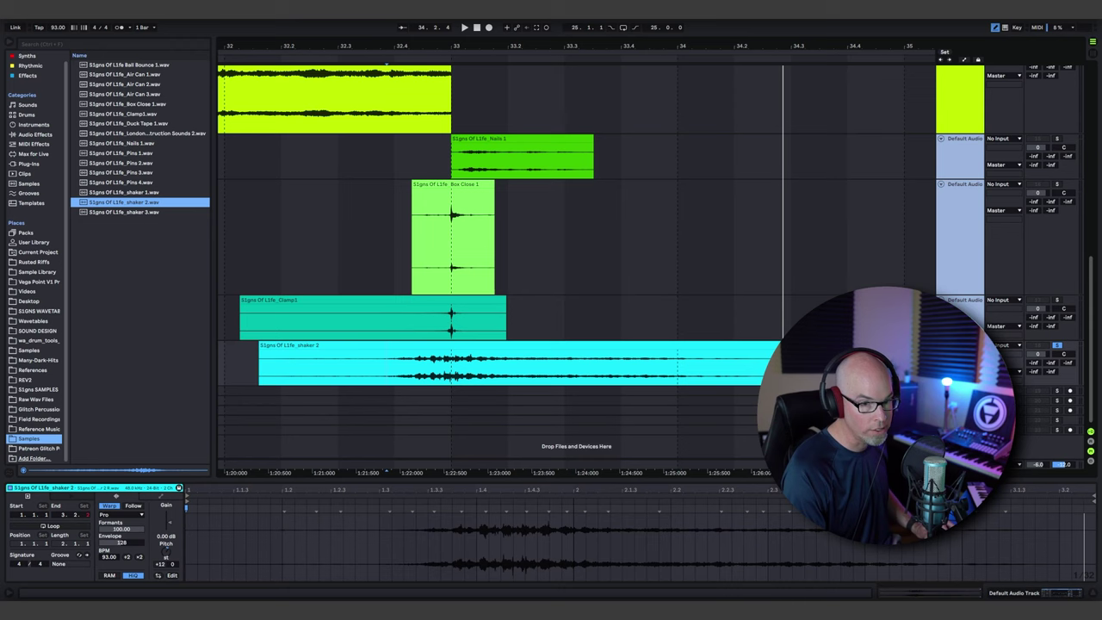
right_click(955, 187)
left_click(646, 182)
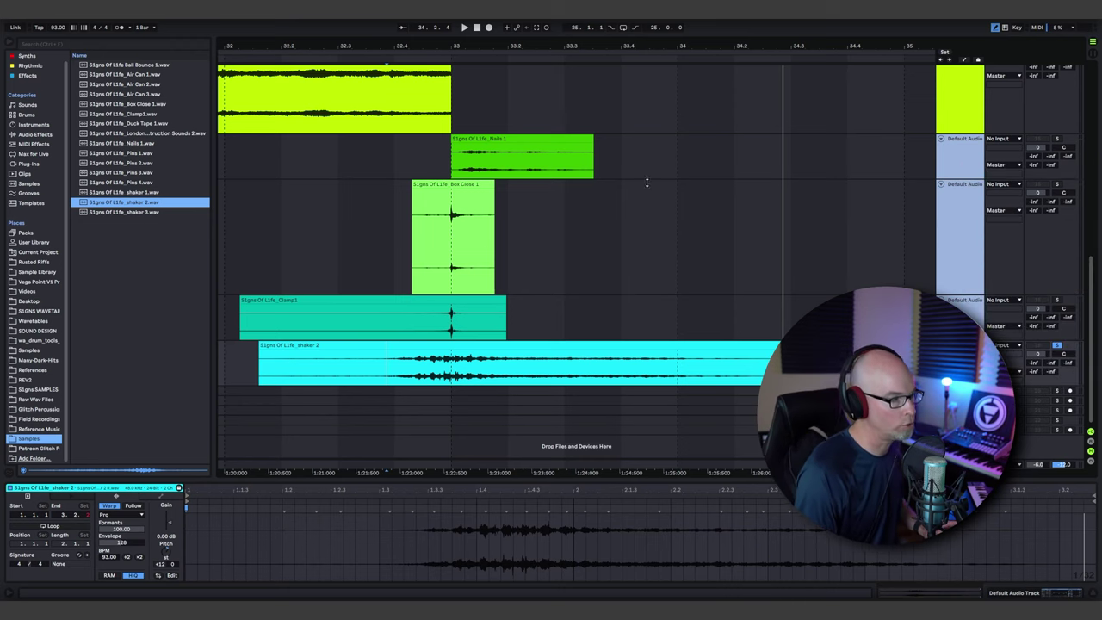
key("ctrl+g")
Step: Add the BLEASS Reverb plug-in to the new group track and close its window
left_click(978, 145)
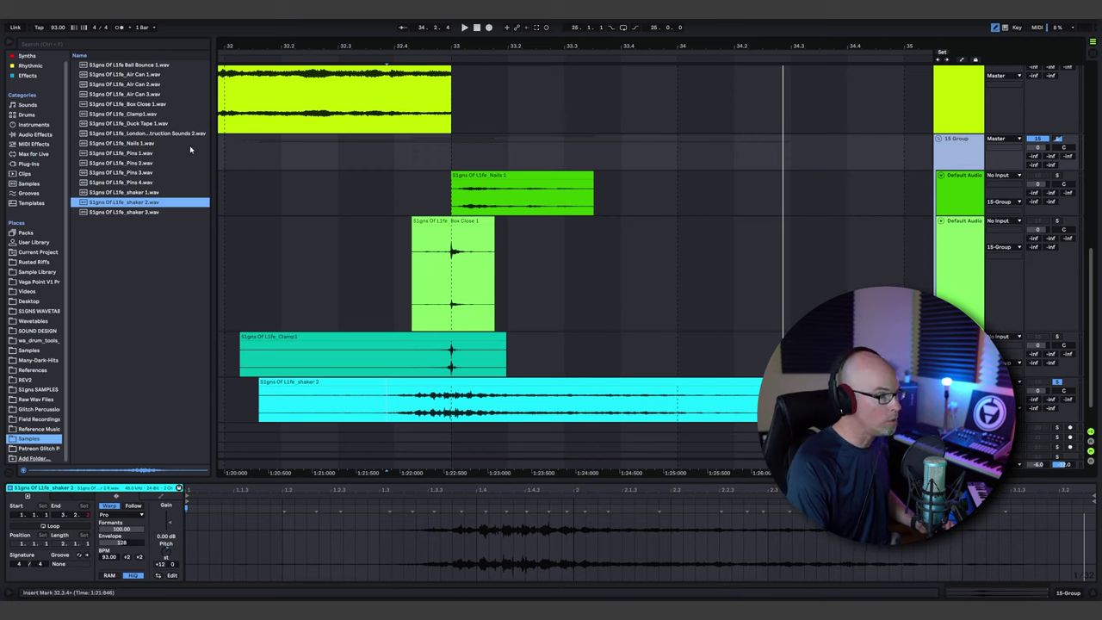
left_click(29, 164)
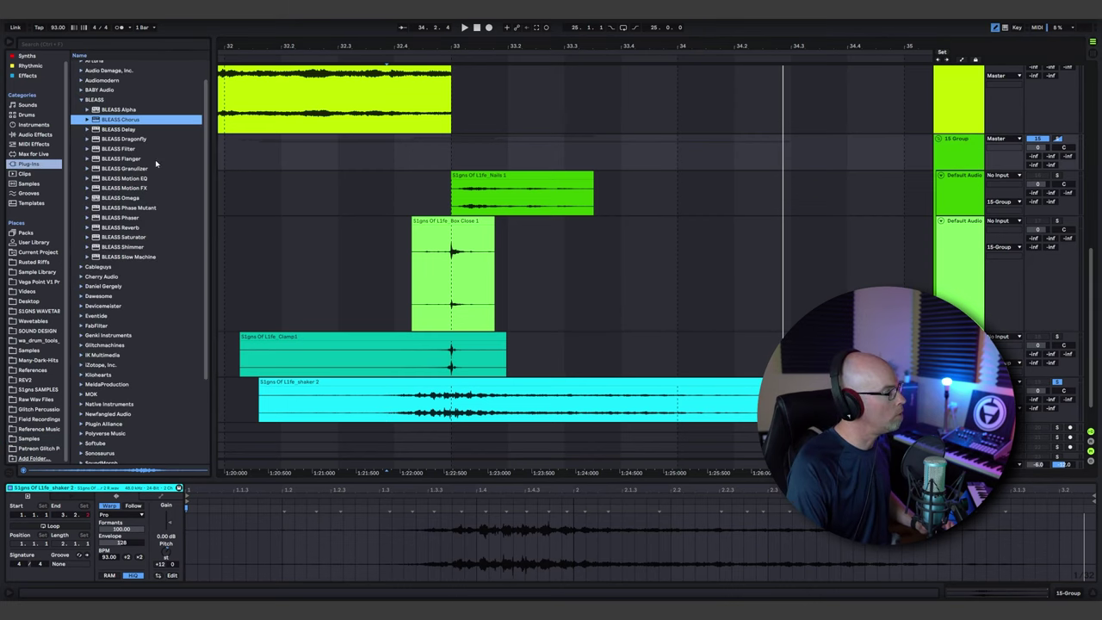
left_click(122, 228)
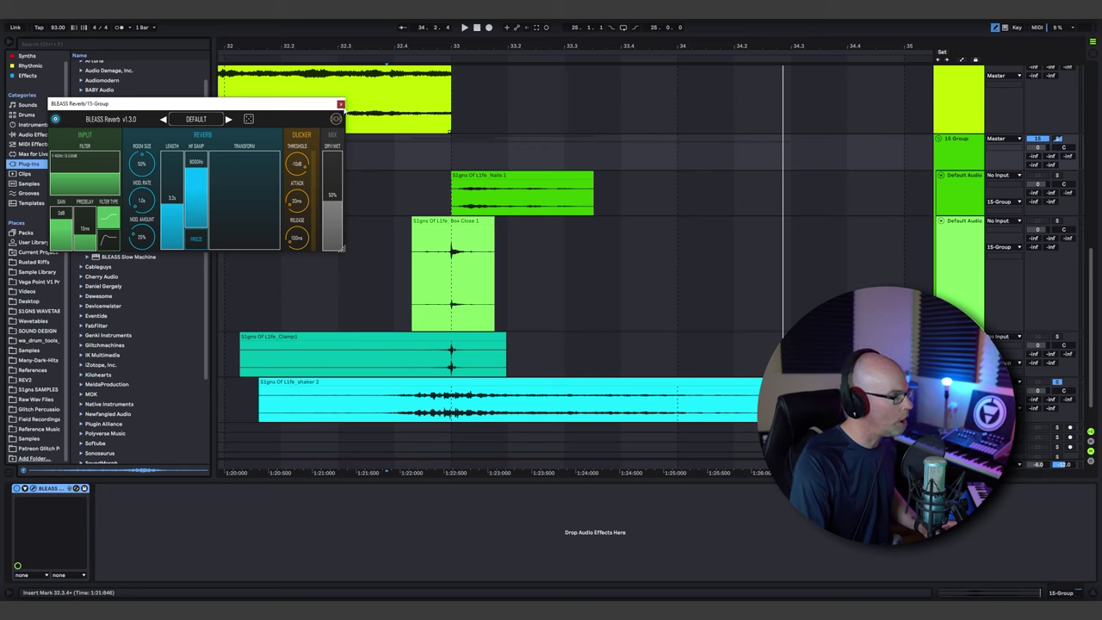
left_click(341, 105)
Step: Put the group track's BLEASS Reverb inside an Audio Effect Rack
left_click(962, 145)
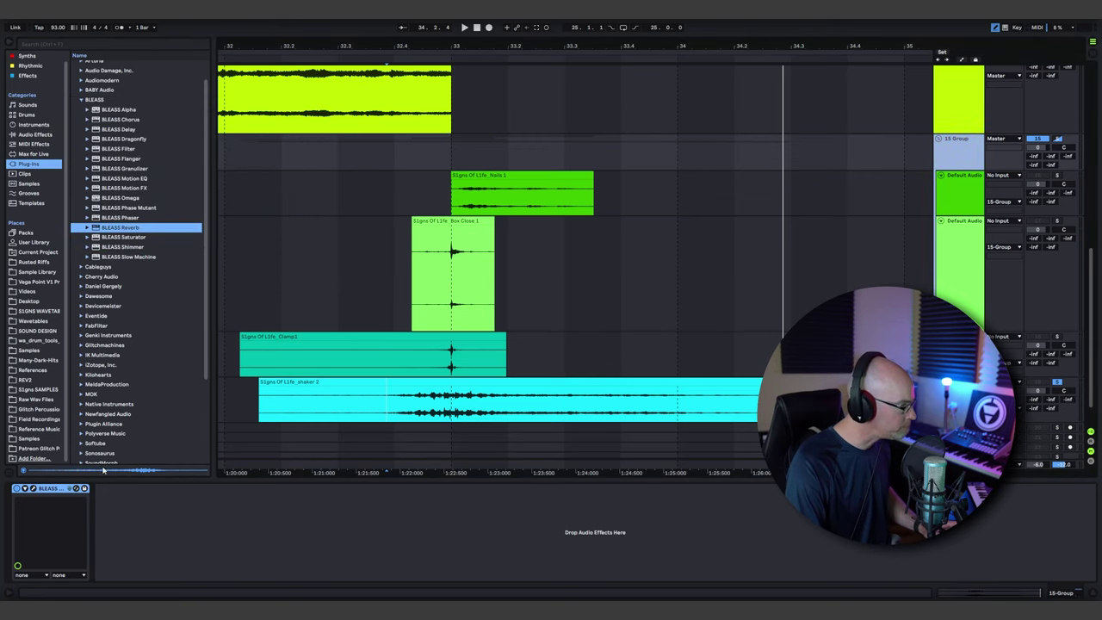
left_click(49, 490)
right_click(49, 490)
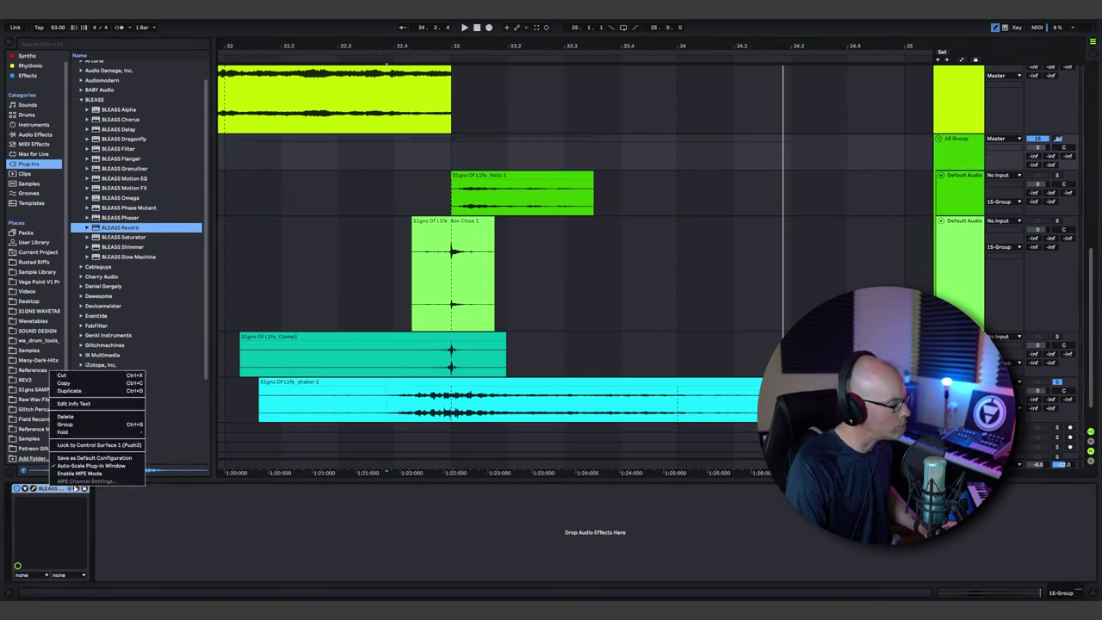
left_click(77, 421)
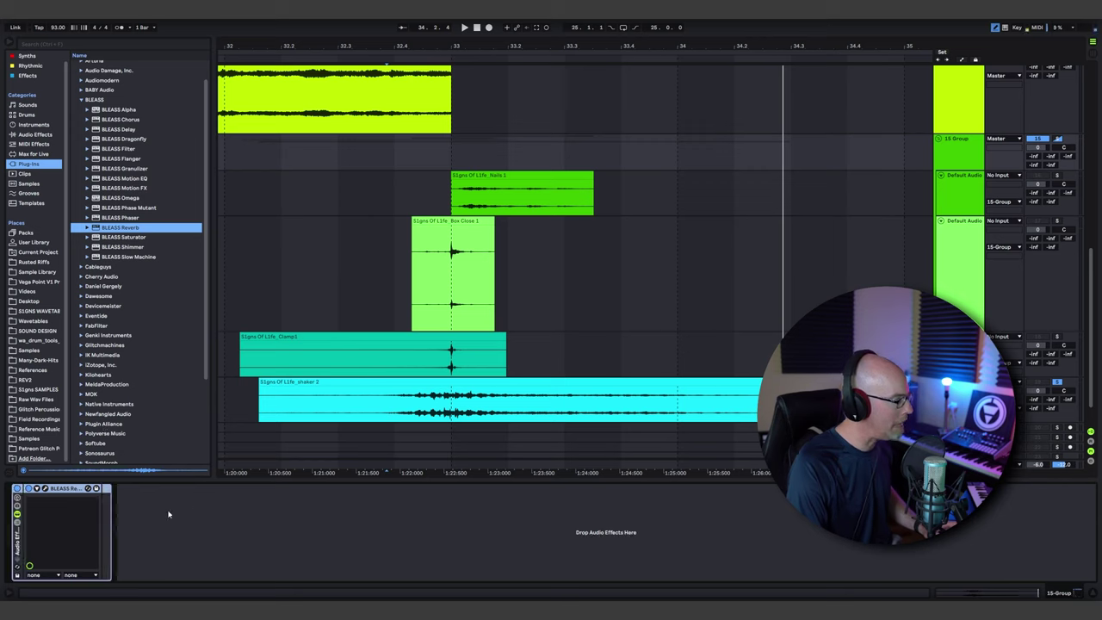
Step: Create a second, empty chain in the group's effect rack and lower its volume to -10 dB
left_click(17, 527)
right_click(36, 535)
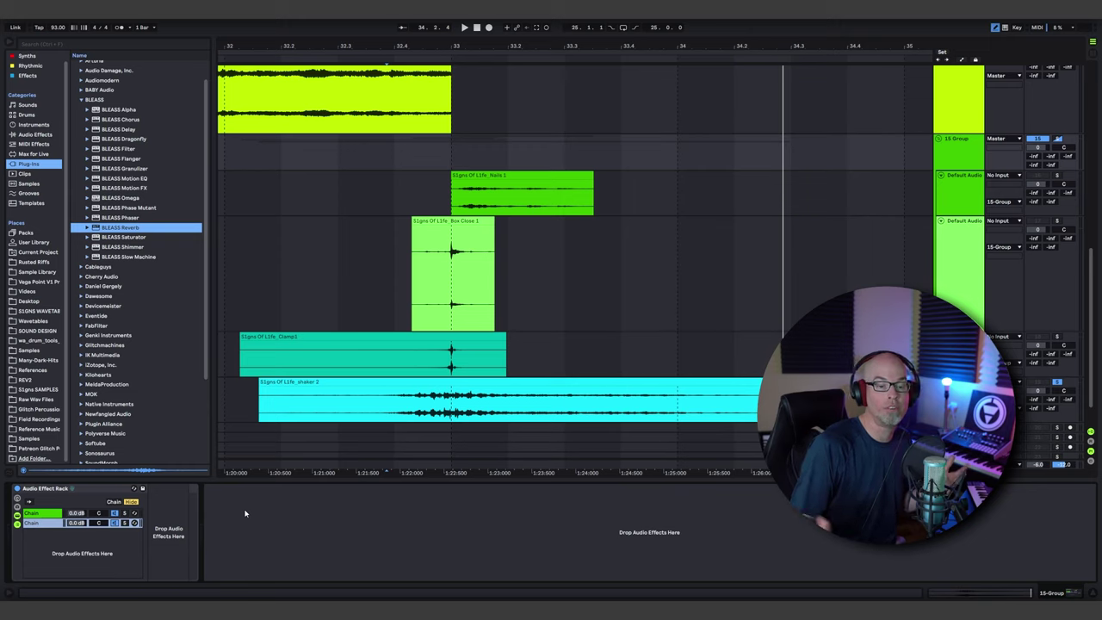
left_click(8, 43)
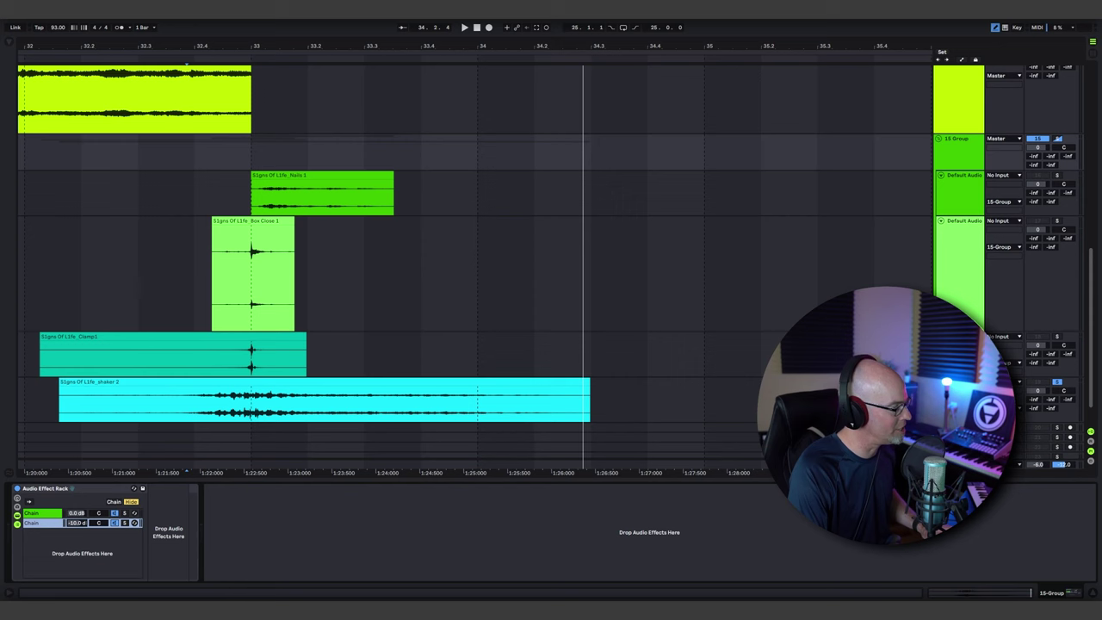
Step: Unsolo the shaker 2 track and play the whole transition from about 32.2.1 past bar 33
left_click(91, 325)
key("space")
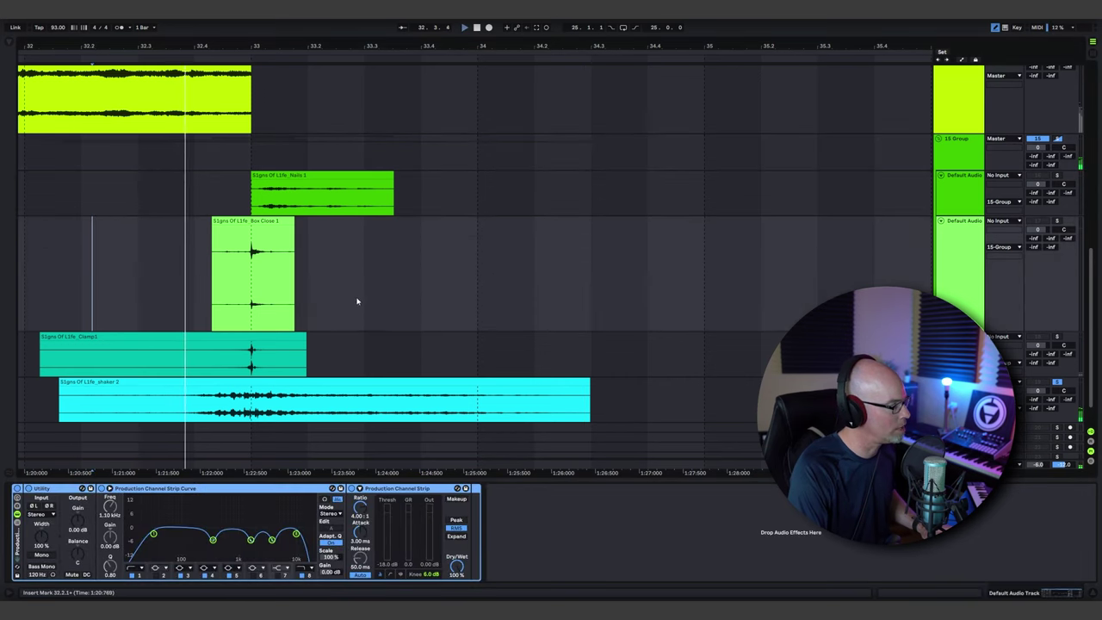
left_click(1061, 384)
key("space")
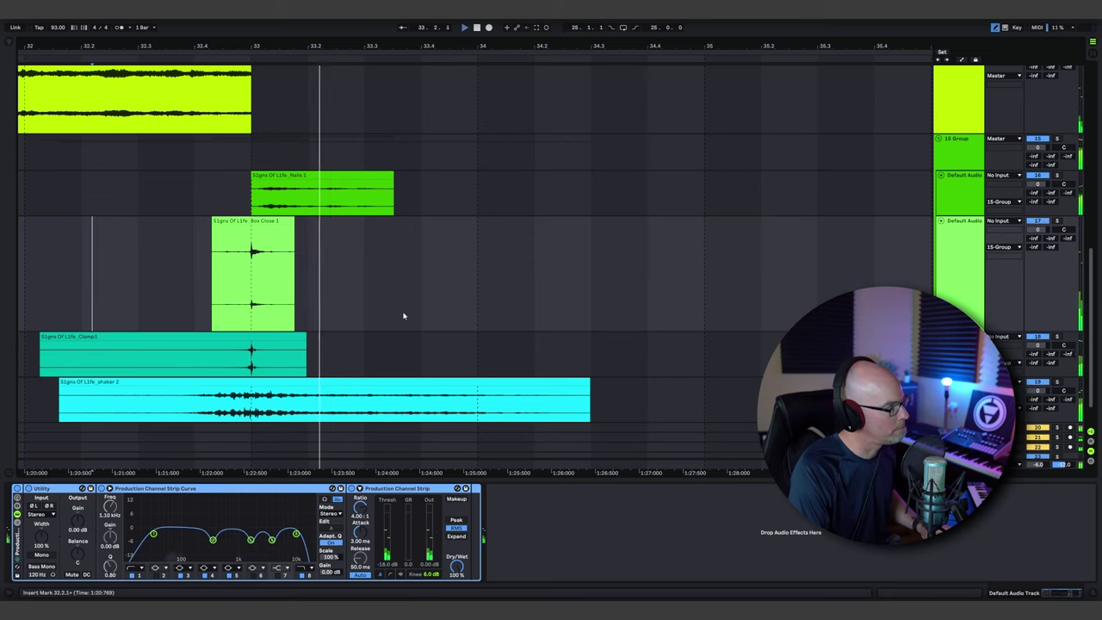
key("space")
key("space")
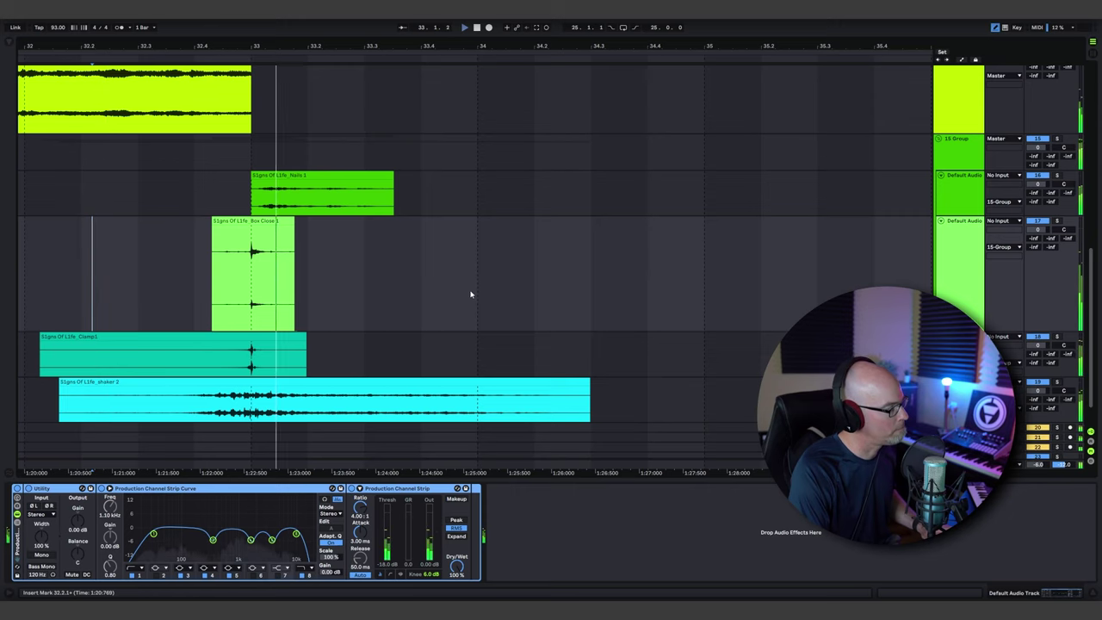
key("space")
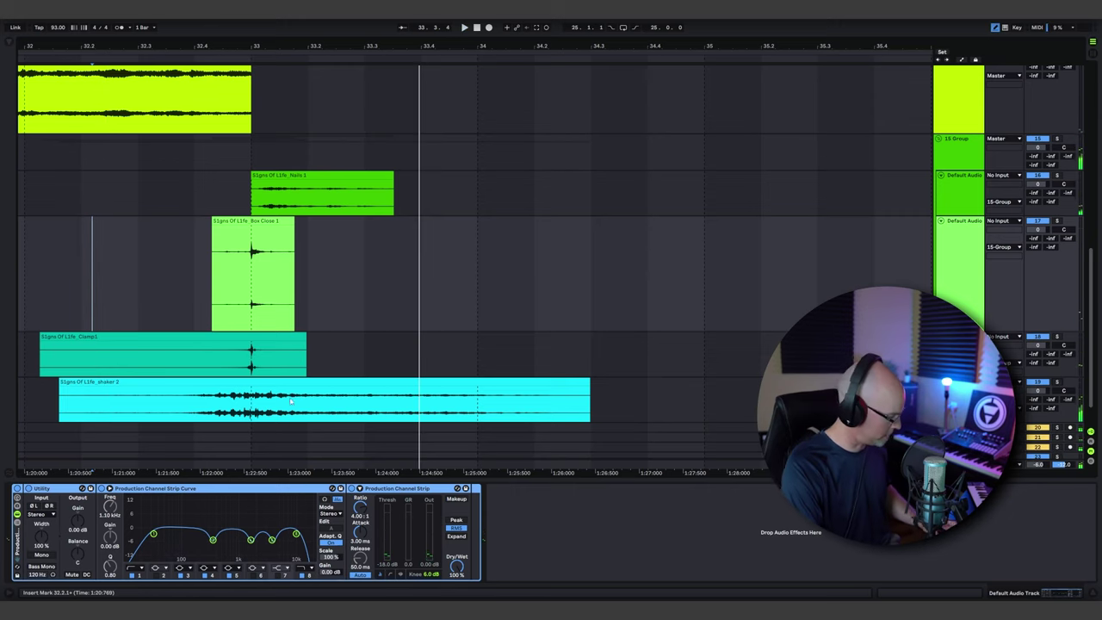
Step: Add BLEASS Delay after the reverb in the first chain of the 15 Group track's effect rack
key("shift+Tab")
left_click(950, 160)
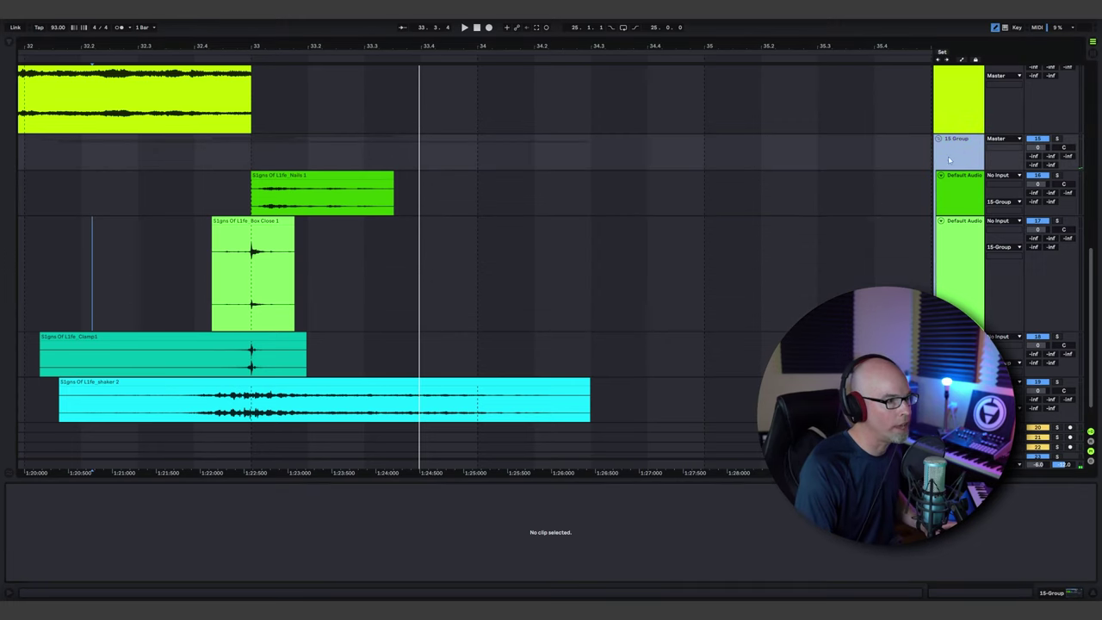
key("shift+Tab")
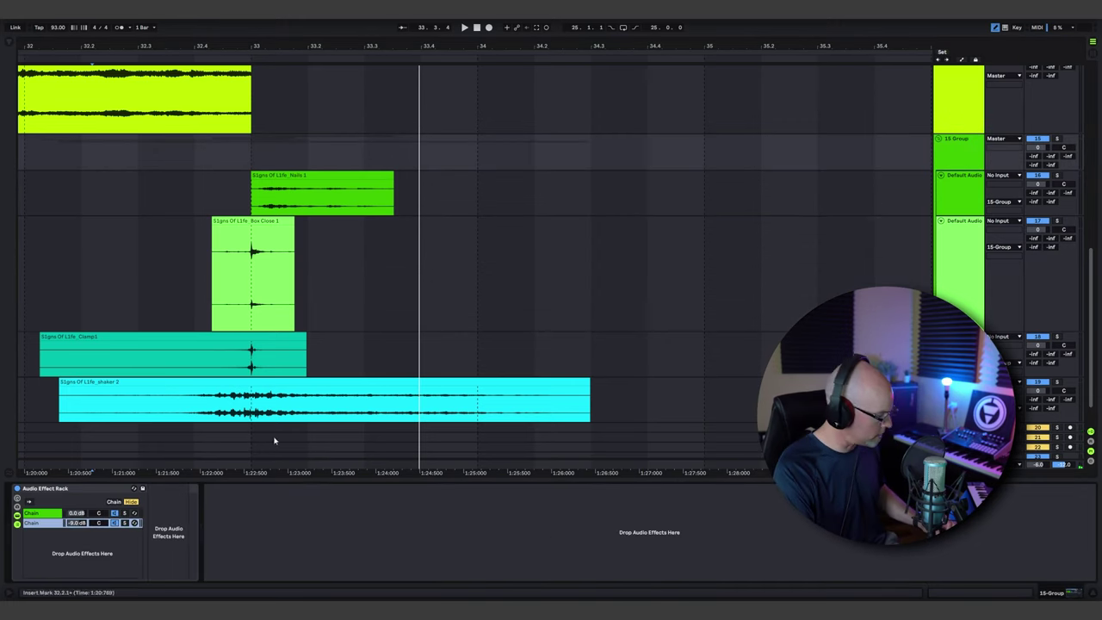
left_click(39, 514)
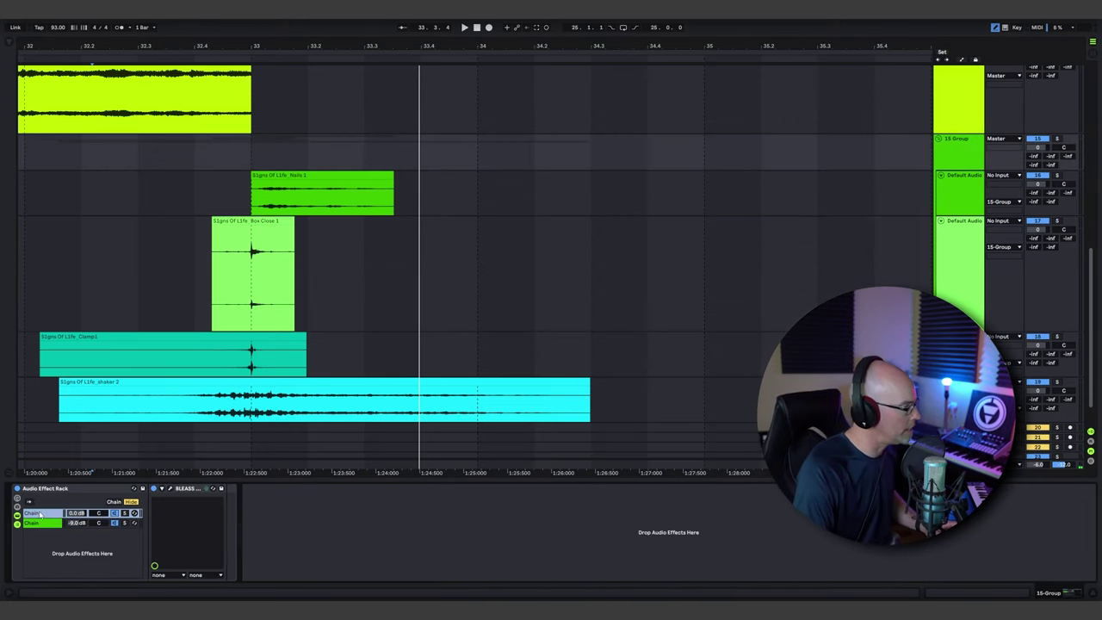
left_click(9, 41)
mouse_move(127, 129)
left_mouse_down()
mouse_move(194, 526)
mouse_move(228, 528)
left_mouse_up()
double_click(137, 128)
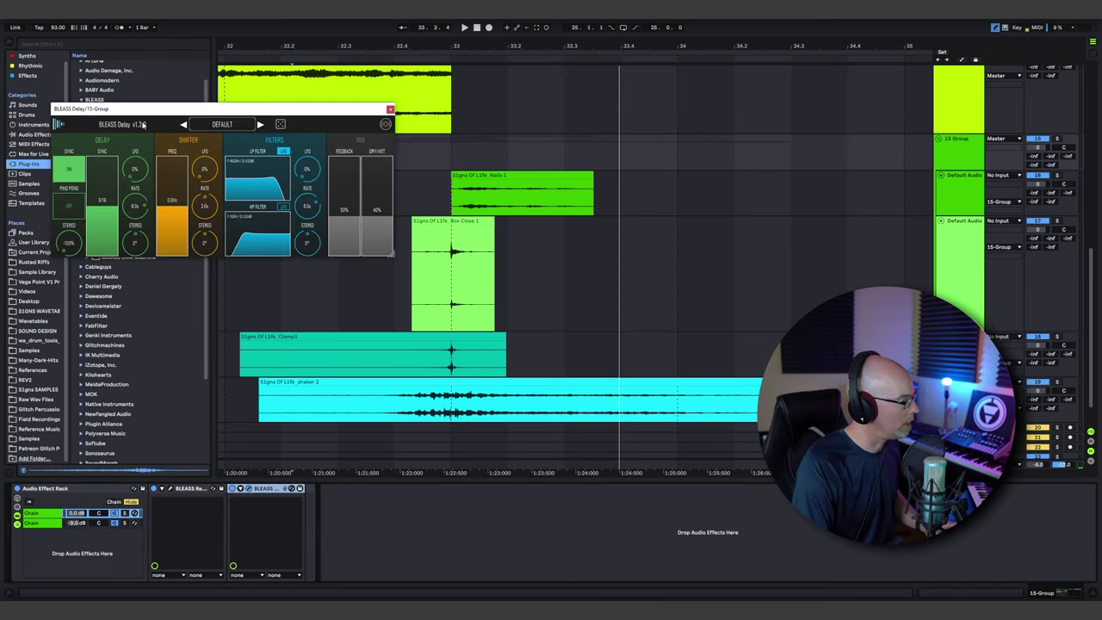
Step: Set BLEASS Delay to 57% feedback and 71% dry/wet, lower its low-pass filter and turn on ping pong during playback
key("space")
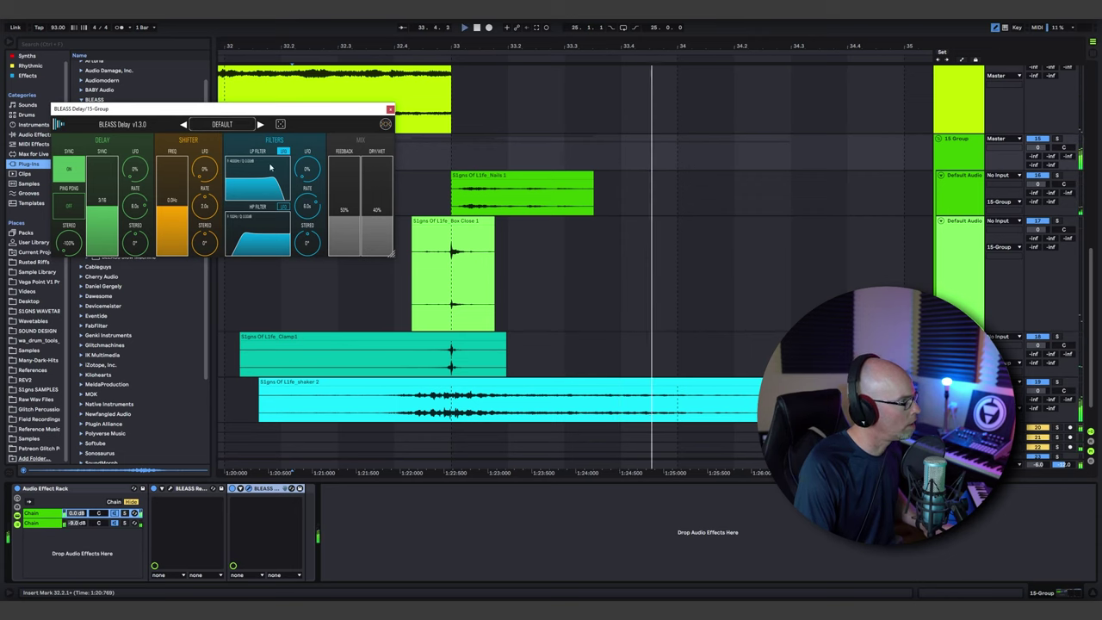
left_click(379, 188)
left_click(353, 187)
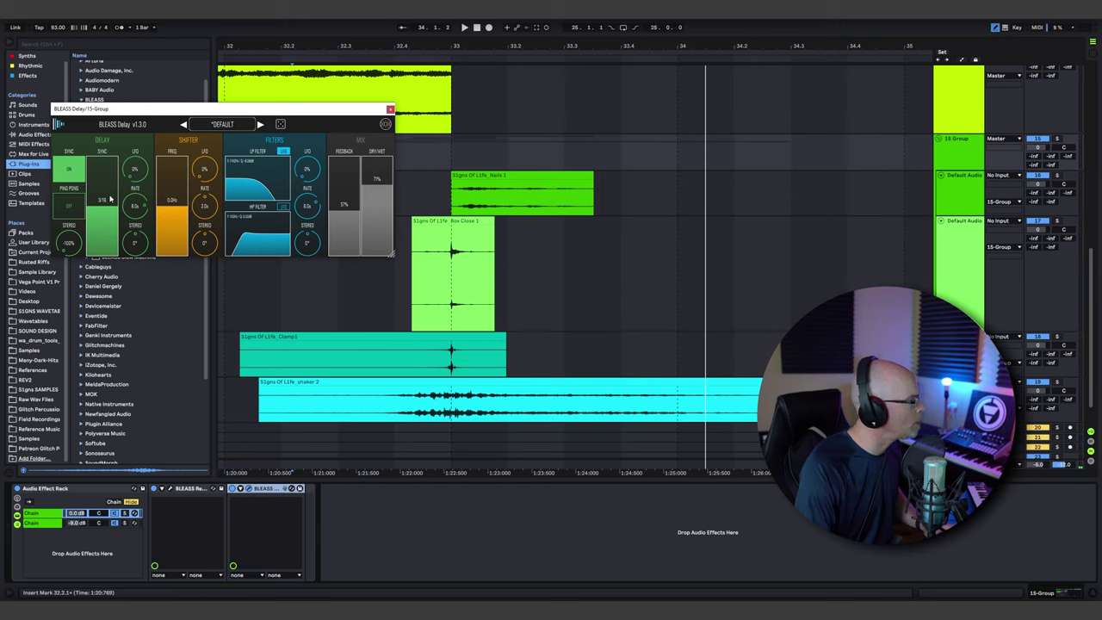
left_click(109, 194)
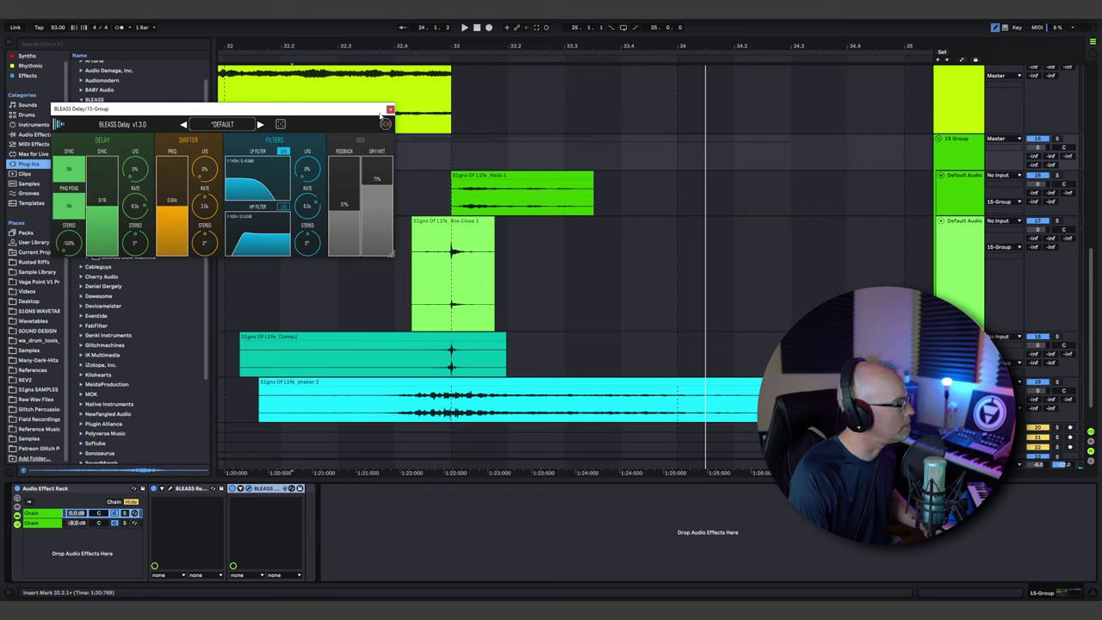
left_click(389, 111)
Step: Add BLEASS Dragonfly after the delay, enlarge its window and load the DEFAULT preset
mouse_move(129, 141)
left_mouse_down()
mouse_move(279, 420)
mouse_move(304, 518)
left_mouse_up()
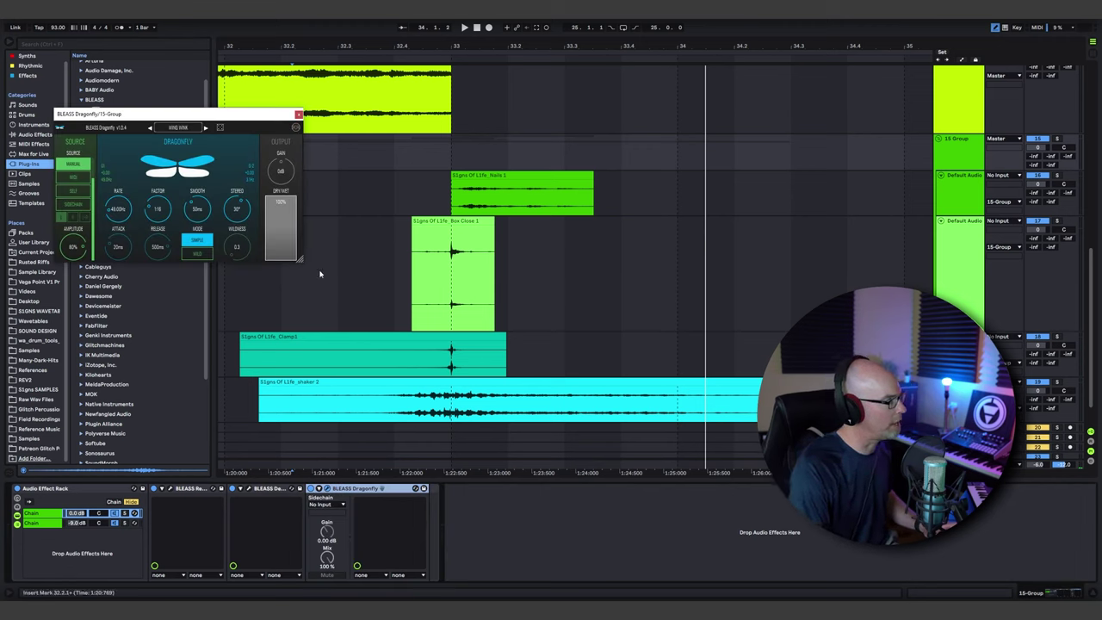
left_click_drag(301, 258, 428, 333)
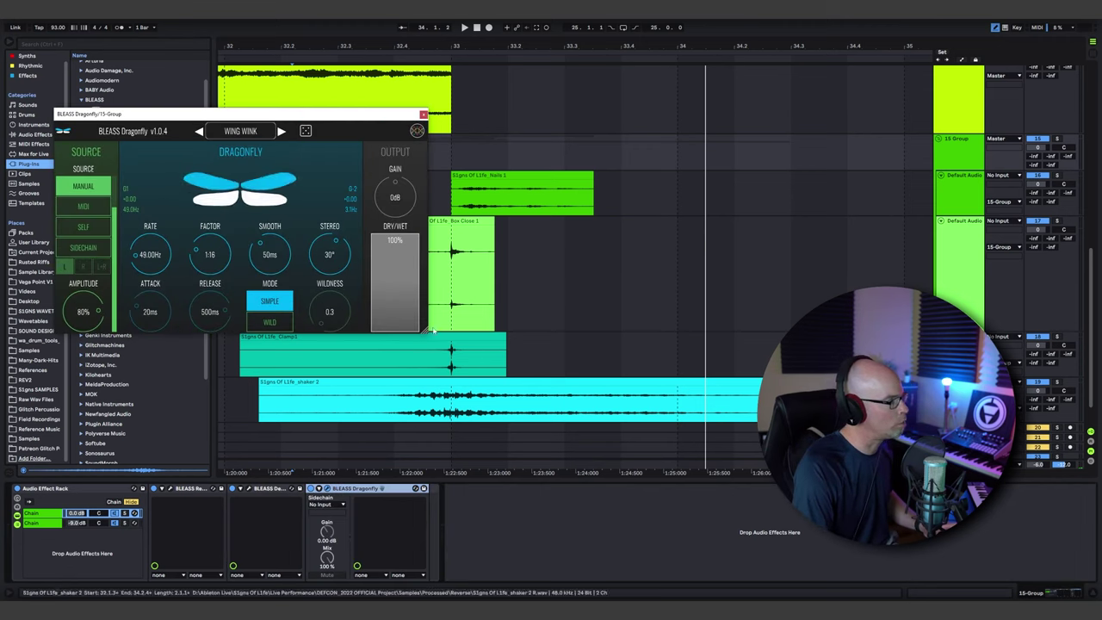
left_click(239, 132)
left_click(221, 170)
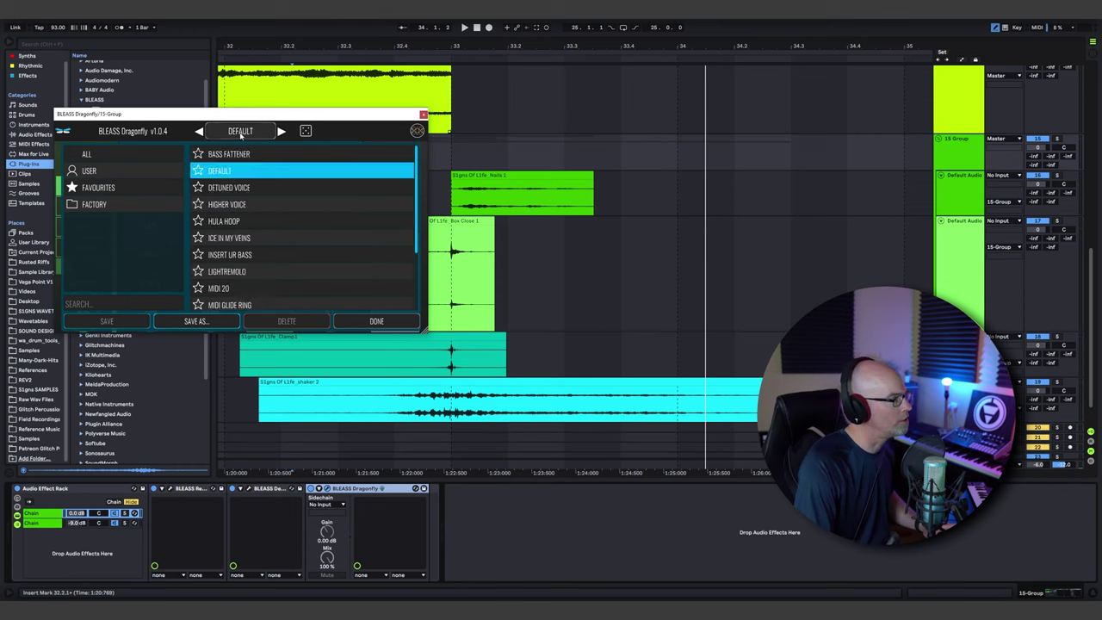
left_click(376, 321)
Step: Set Dragonfly's amplitude to 79%, wildness to 1.5 and dry/wet to 81% while playing the transition
left_click_drag(378, 259, 403, 265)
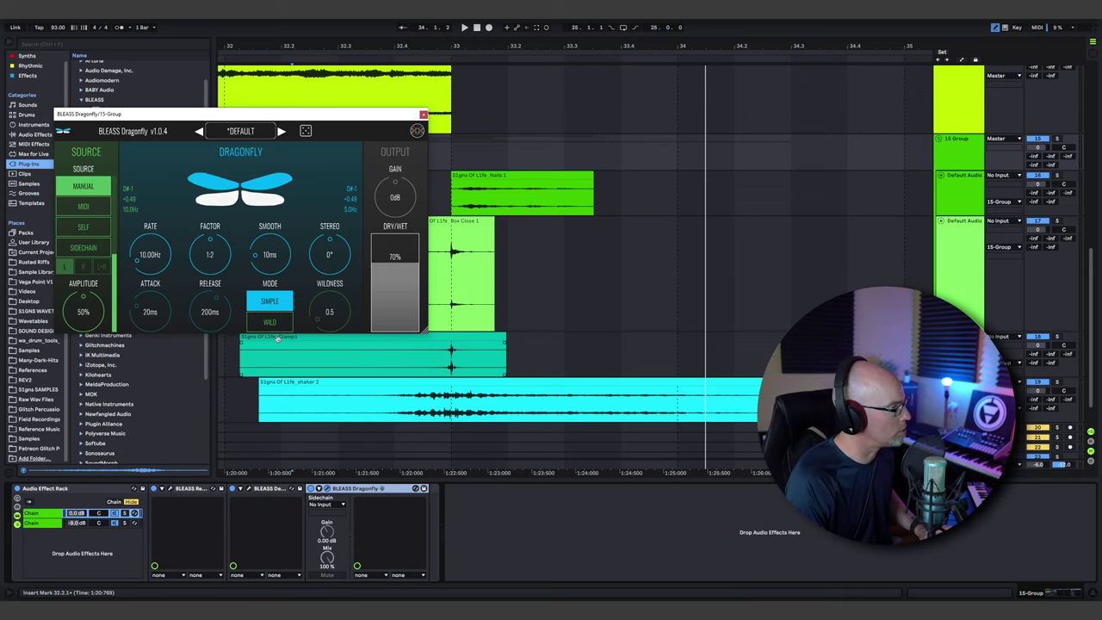
key("space")
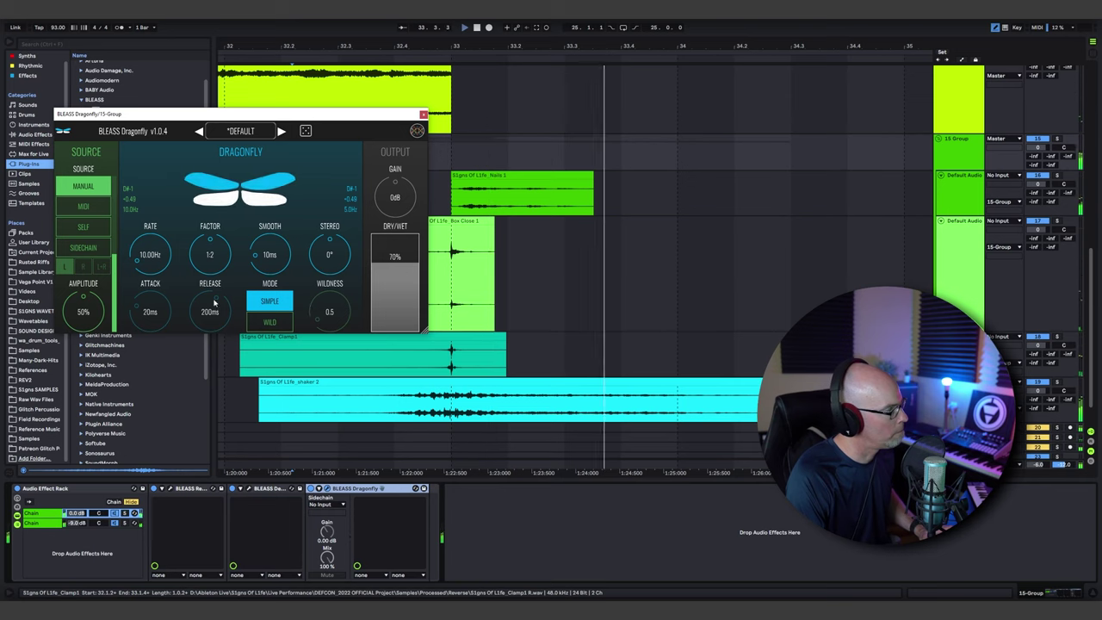
left_click_drag(334, 312, 402, 250)
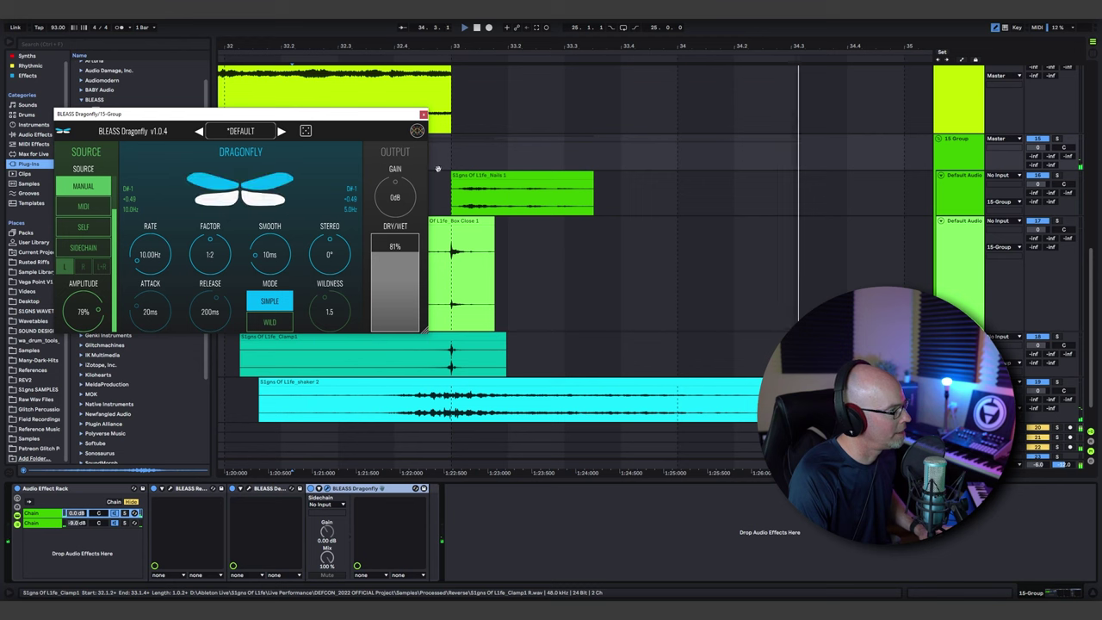
Step: Close the Dragonfly window and play the transition from bar 32.2.4 through bar 34
left_click(423, 115)
left_click(339, 192)
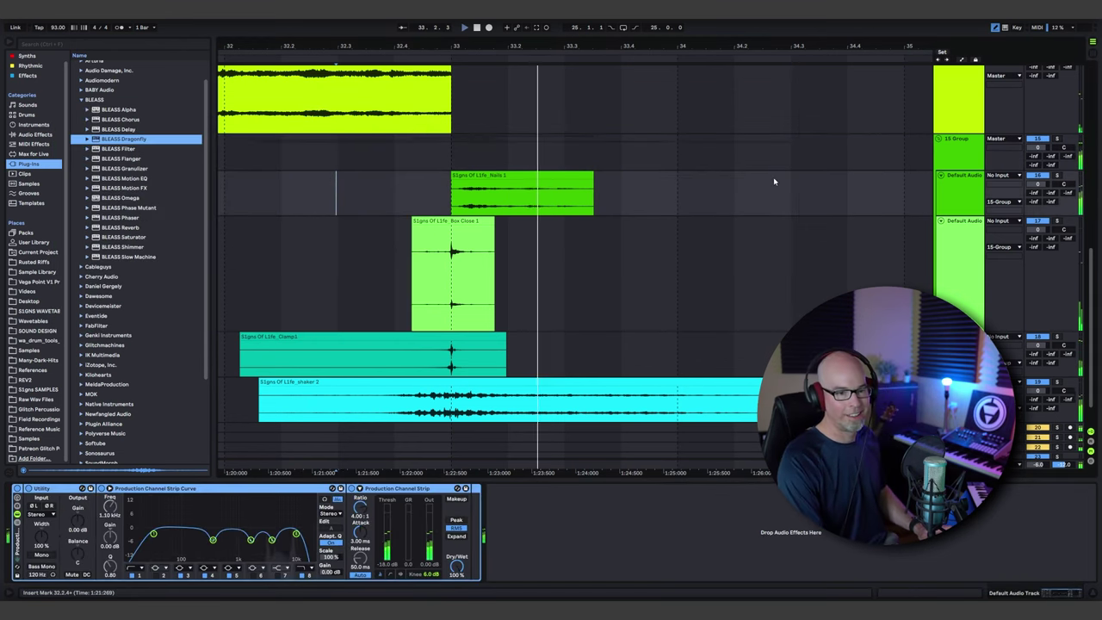
left_click_drag(431, 47, 434, 256)
scroll(469, 211, "down", 5)
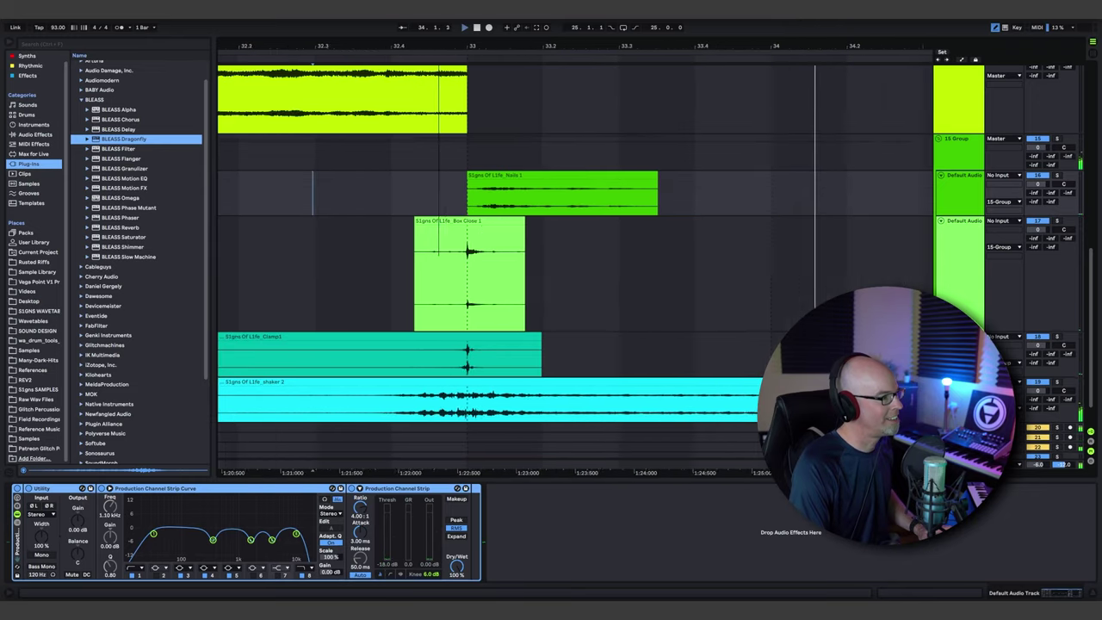
scroll(543, 221, "up", 4)
scroll(595, 243, "down", 5)
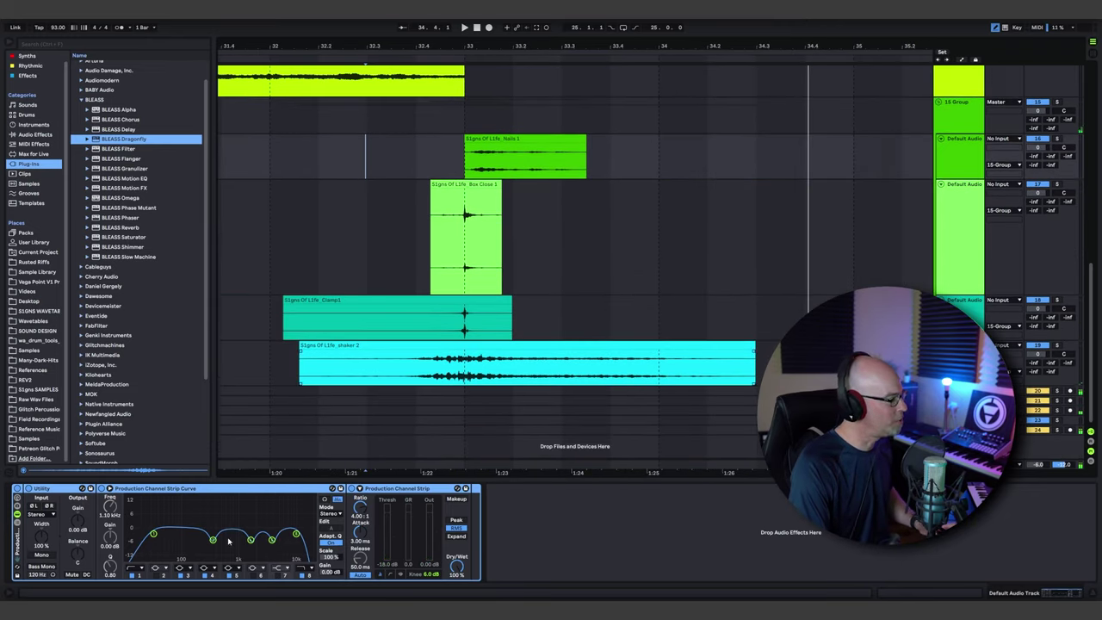
Step: Open the 15 Group track's BLEASS Reverb, enlarge its window and set its dry/wet to 60%
left_click(953, 129)
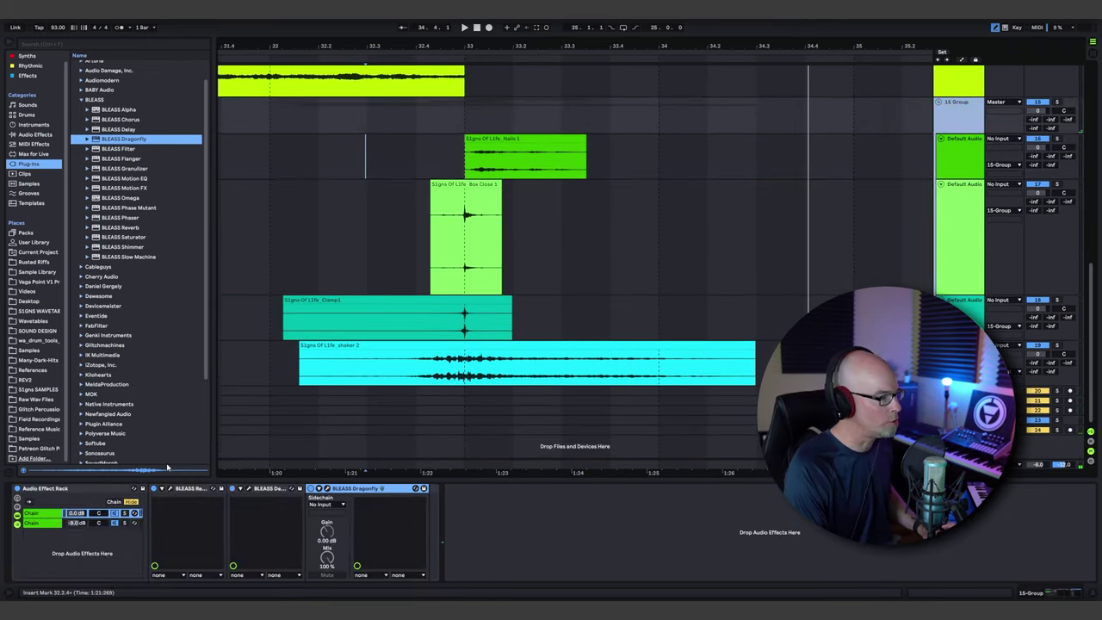
key("ctrl+alt+p")
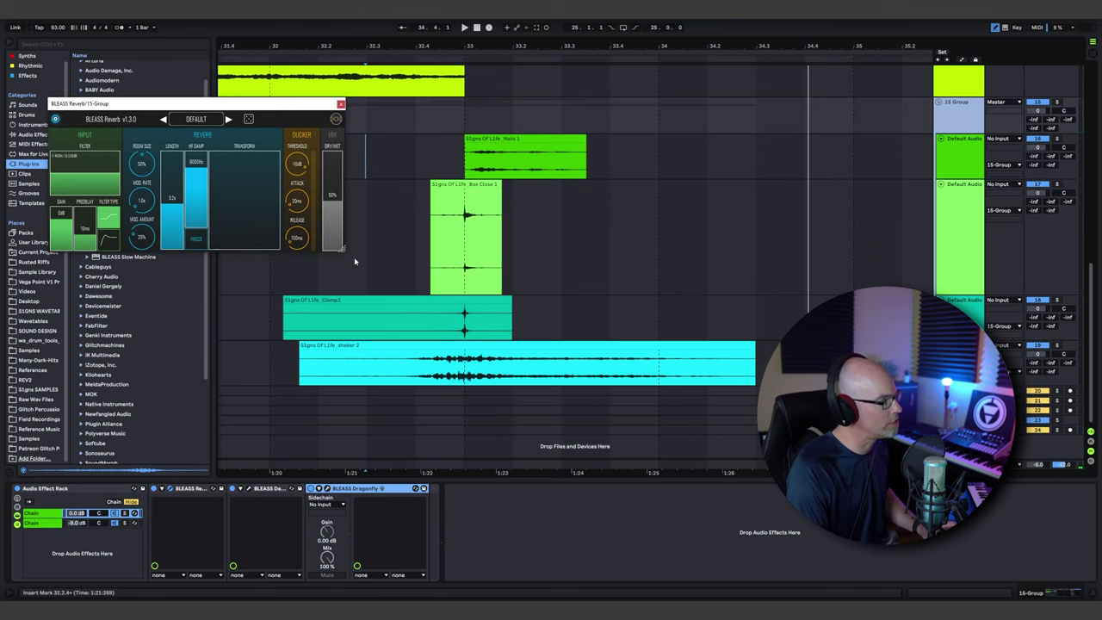
left_click_drag(341, 250, 567, 437)
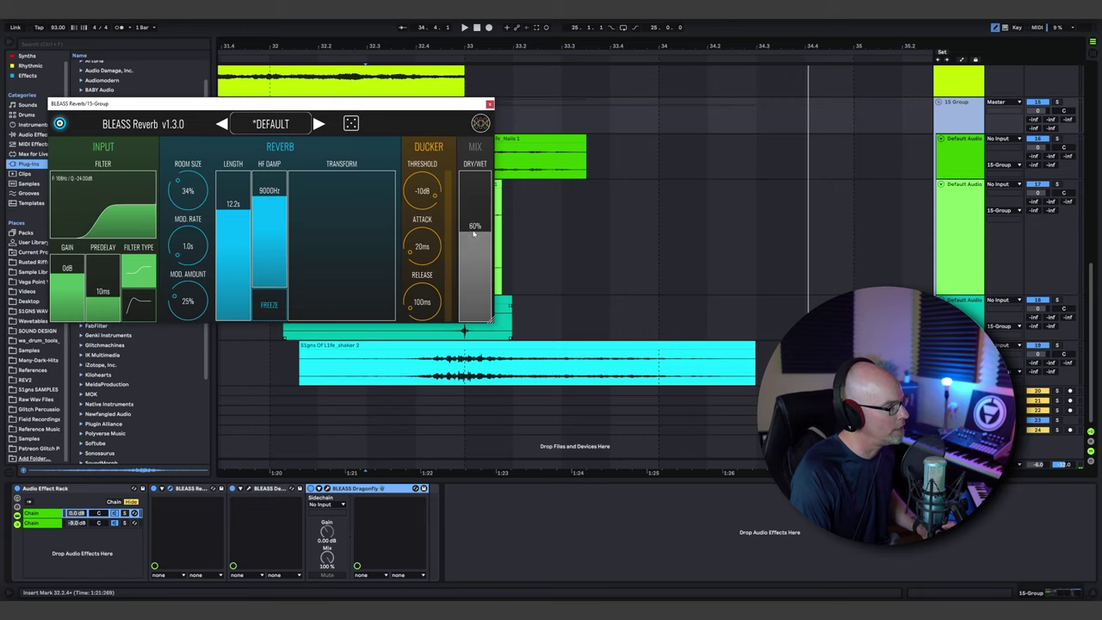
left_click(489, 104)
Step: Lower the 15 Group track's volume to about -3.9 dB while replaying the transition from just before bar 32
left_click(316, 220)
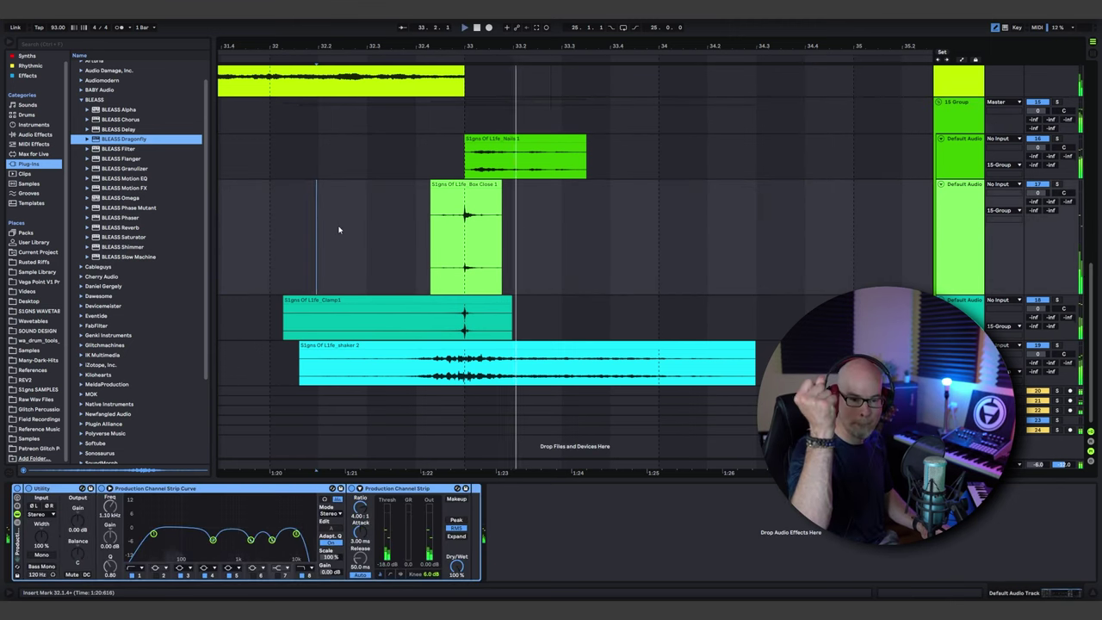
left_click(258, 211)
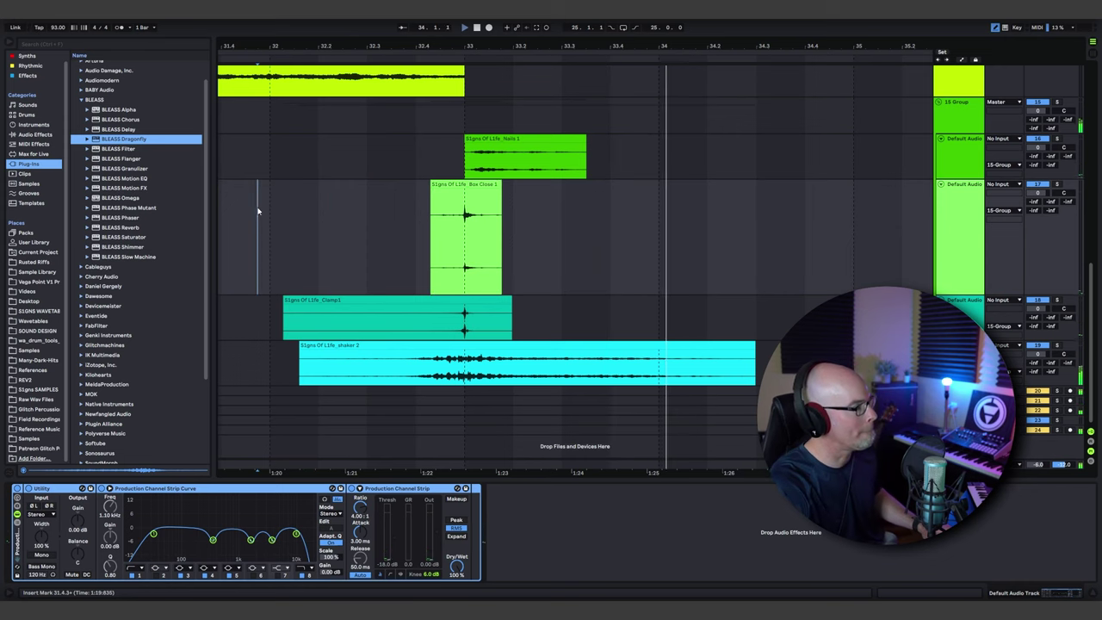
key("space")
key("space")
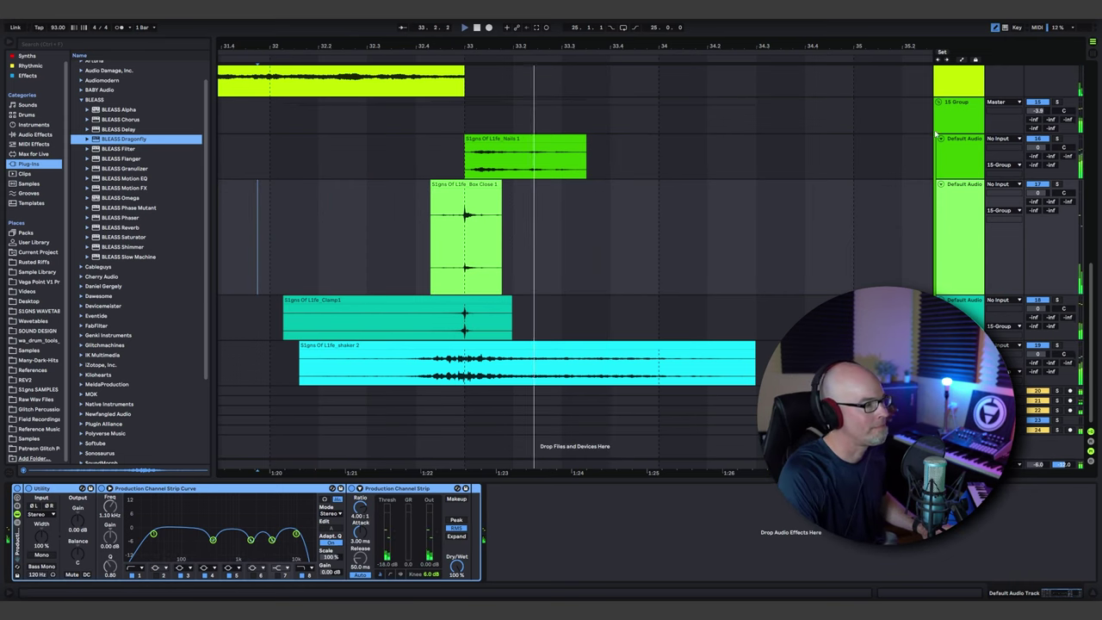
Step: Play the wider arrangement around bar 33 and review how the clips continue towards bar 50
scroll(583, 184, "down", 4, "ctrl")
scroll(583, 184, "up", 3)
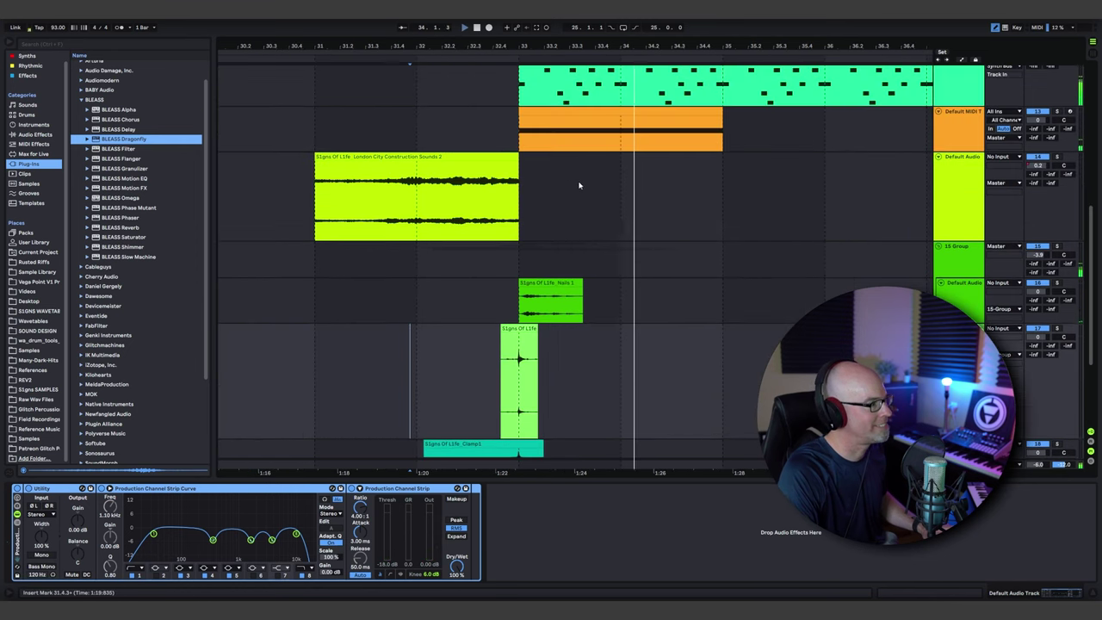
scroll(578, 185, "up", 2)
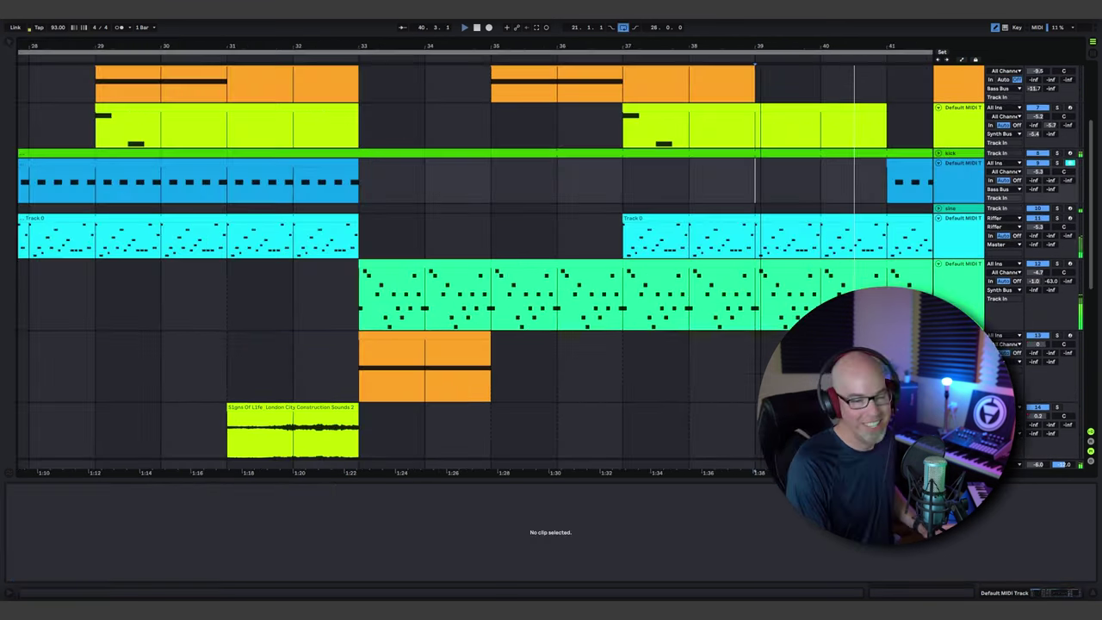
left_click_drag(614, 77, 614, 45)
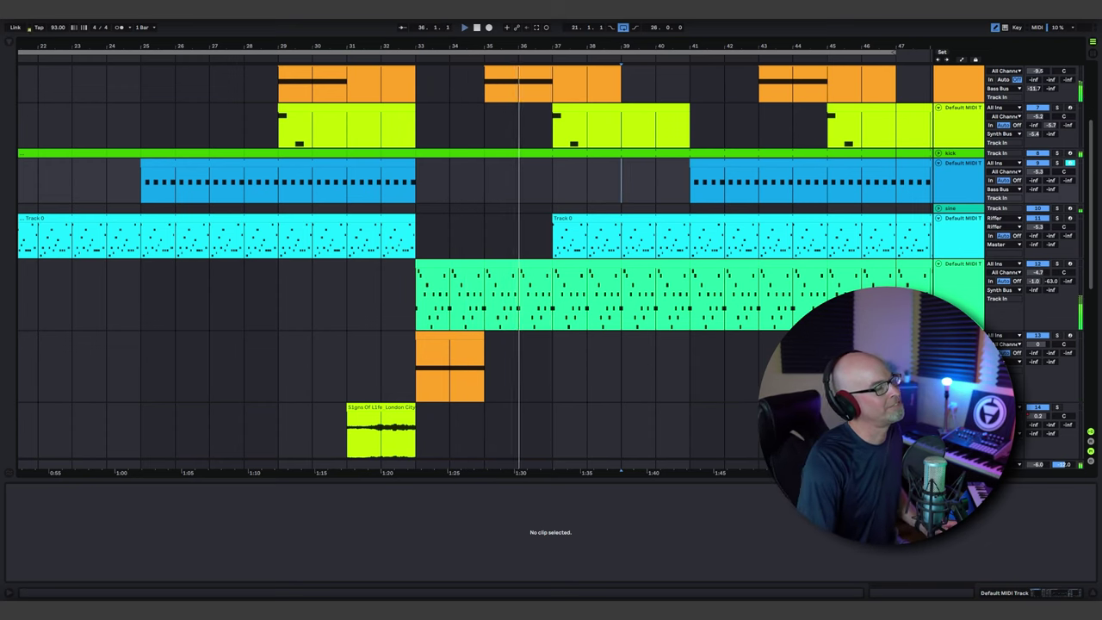
left_click_drag(627, 45, 504, 45)
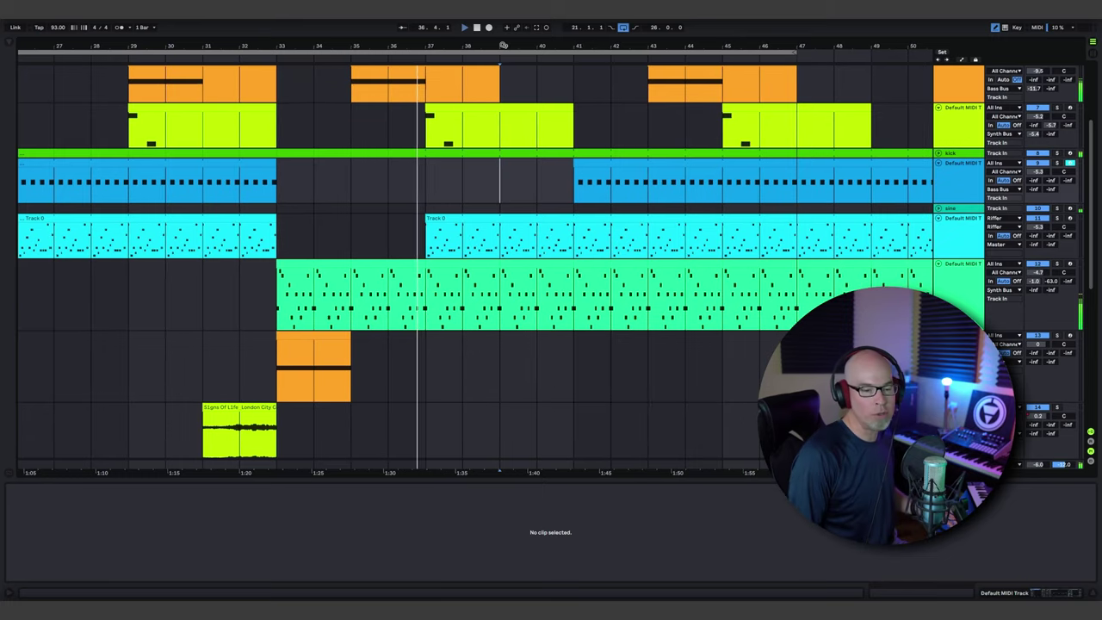